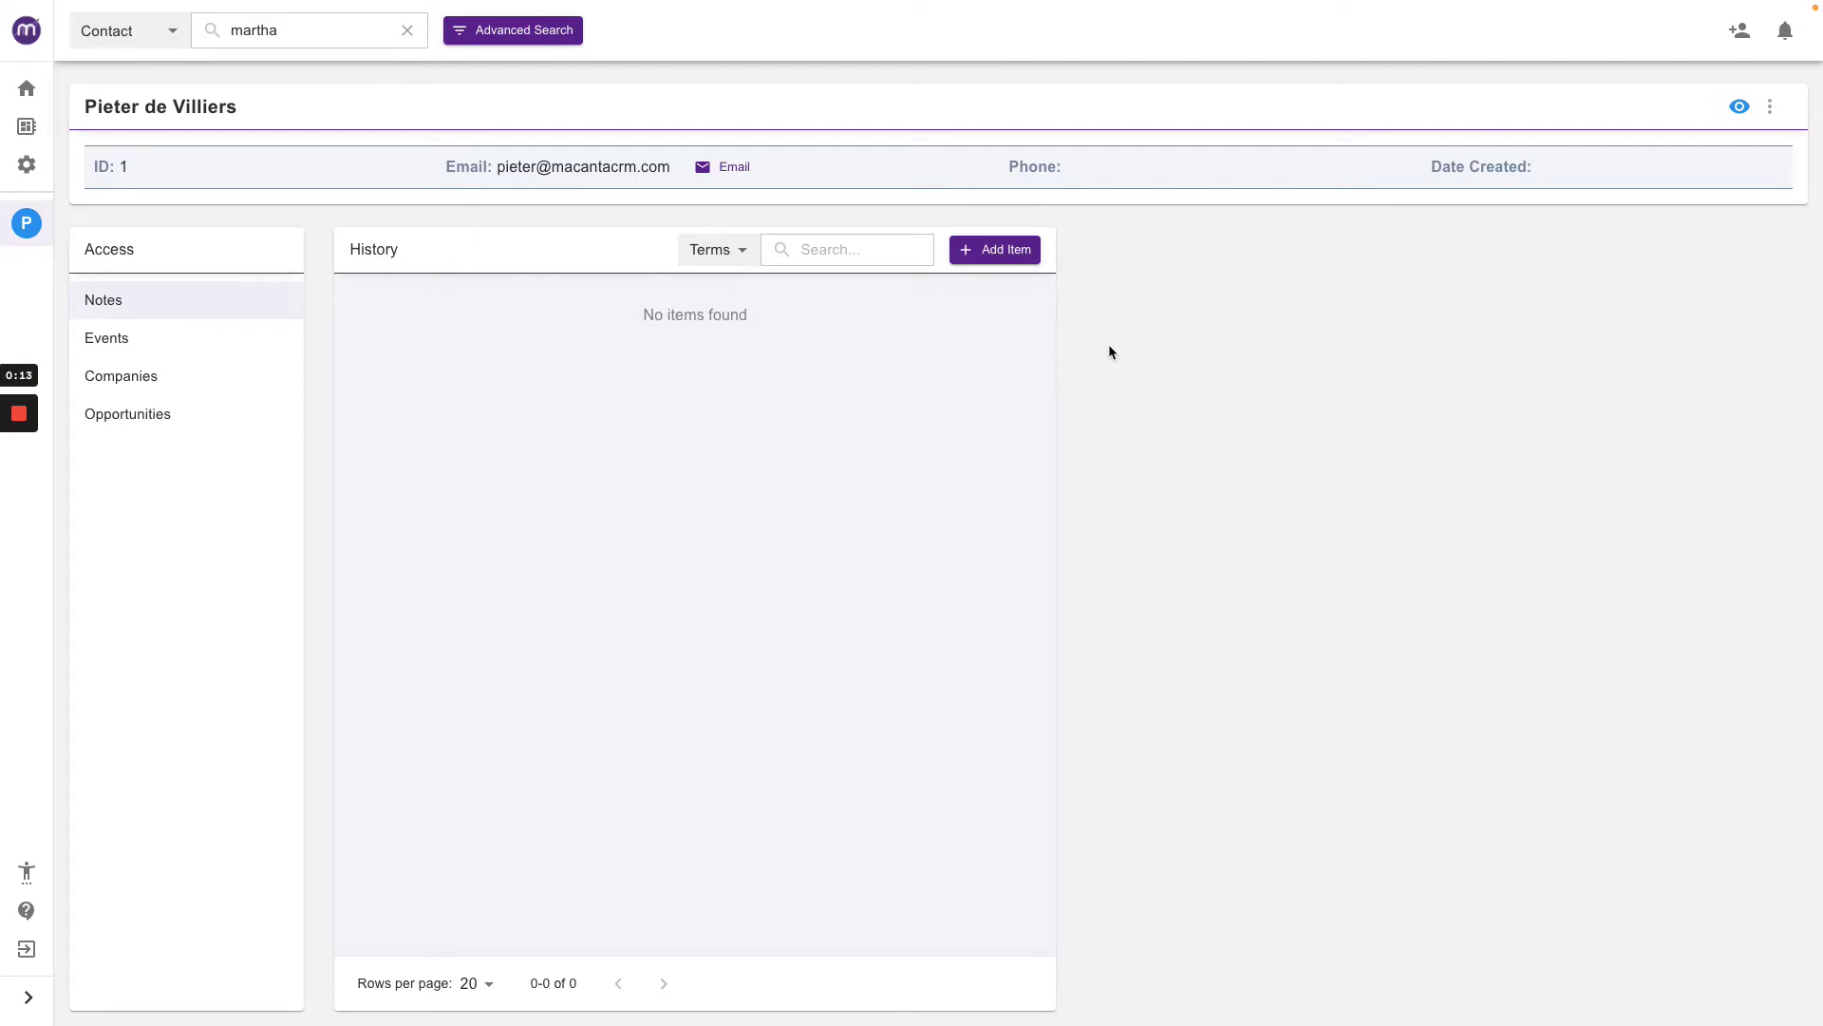
Step: Examine the contact's events, including the related contacts of the 2022-03-01 London event and the details of the 2022-05-02 Berlin event
left_click(340, 254)
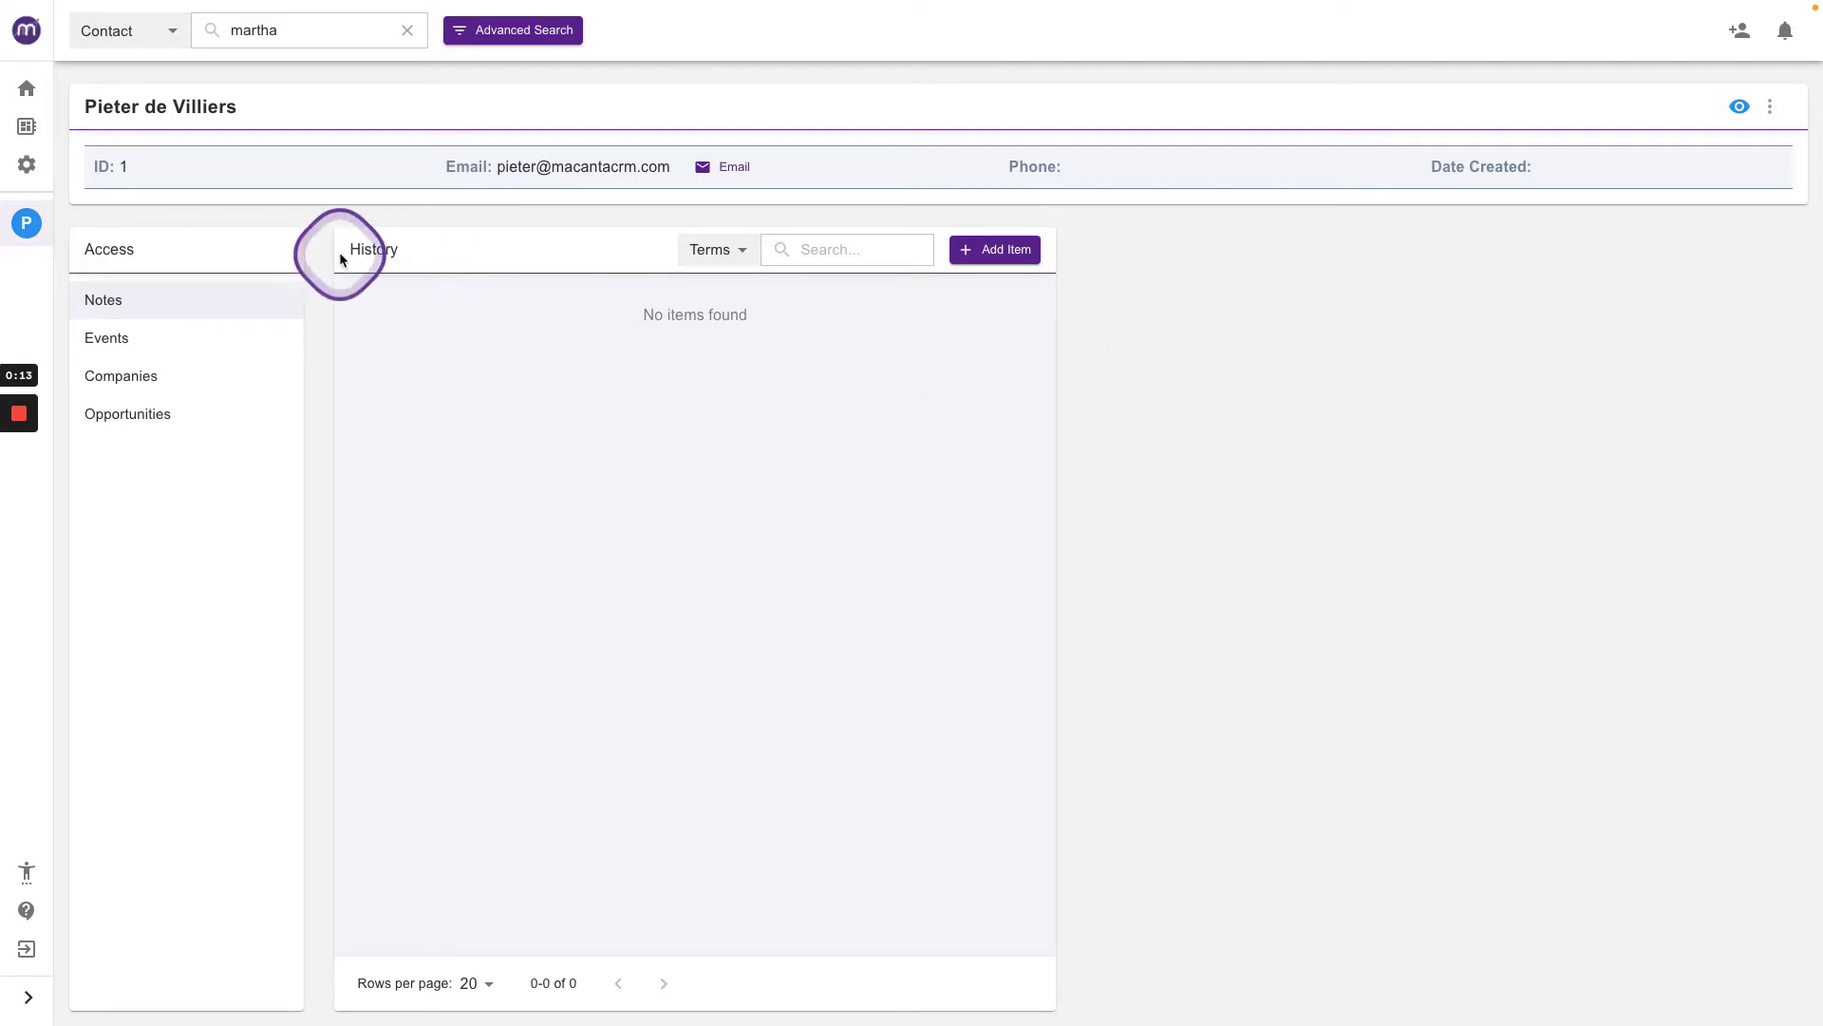
left_click(108, 339)
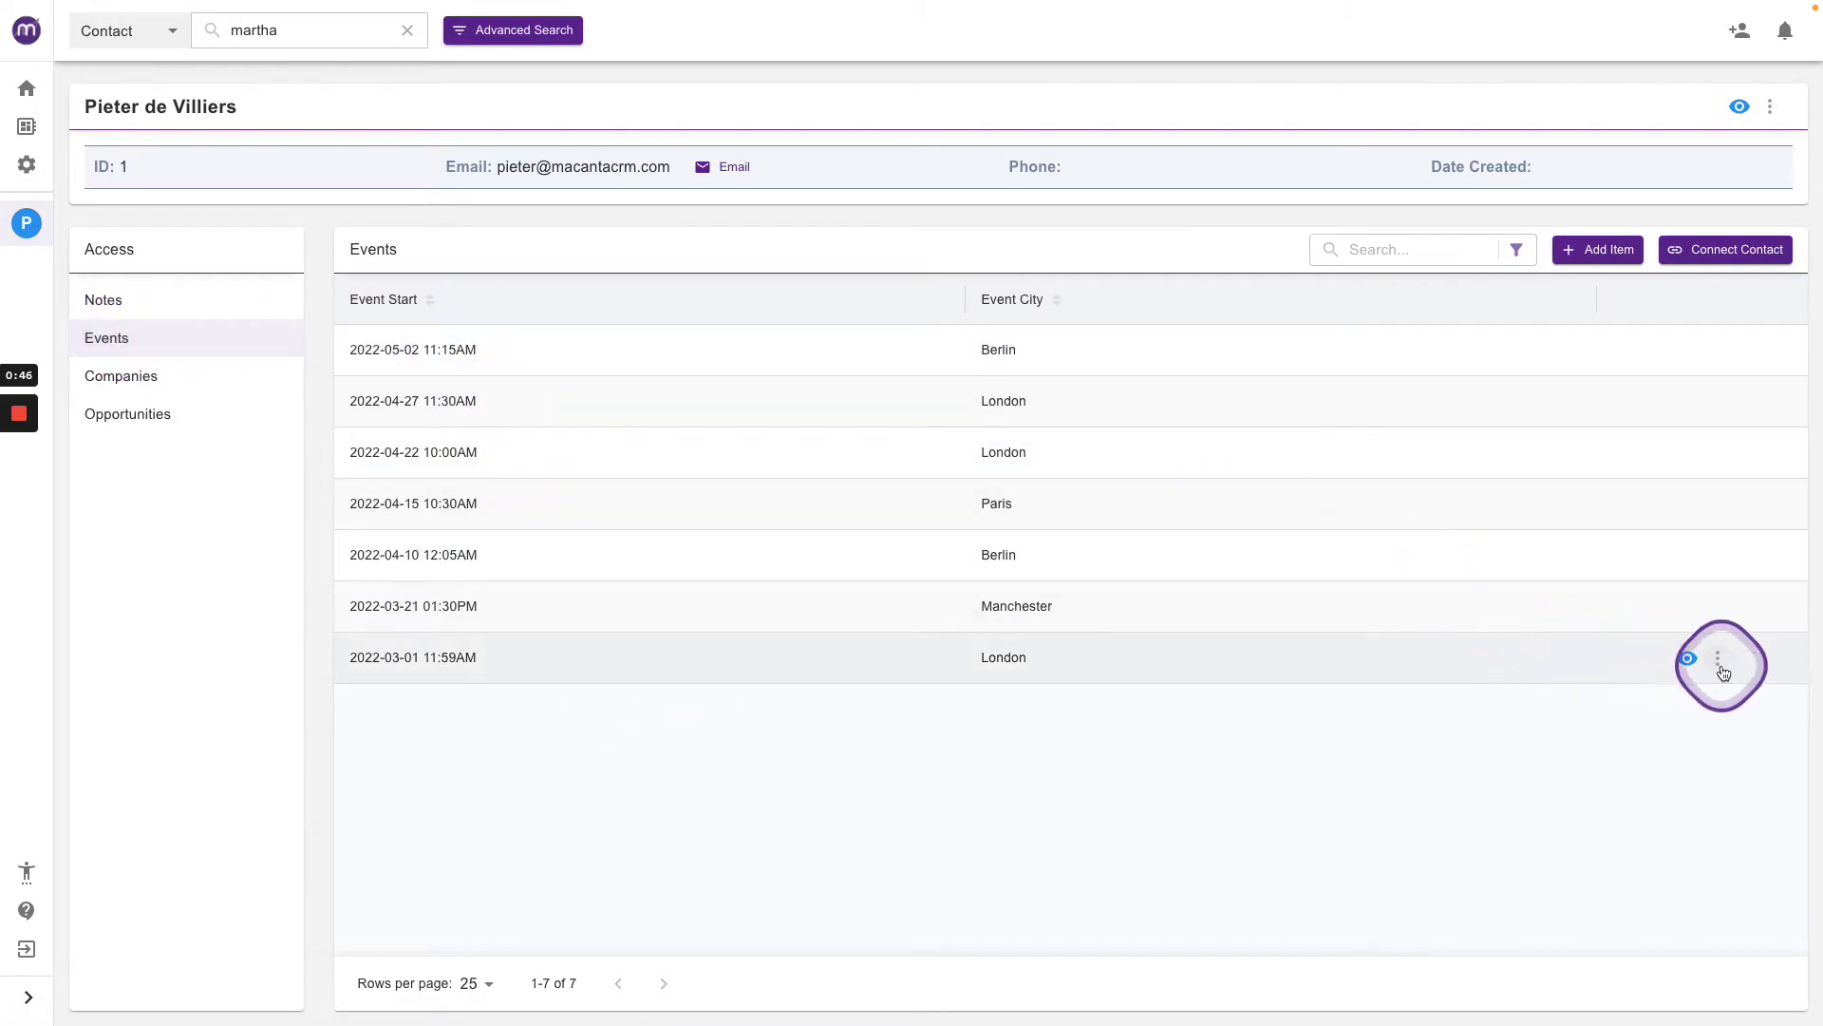
left_click(1717, 657)
left_click(1648, 655)
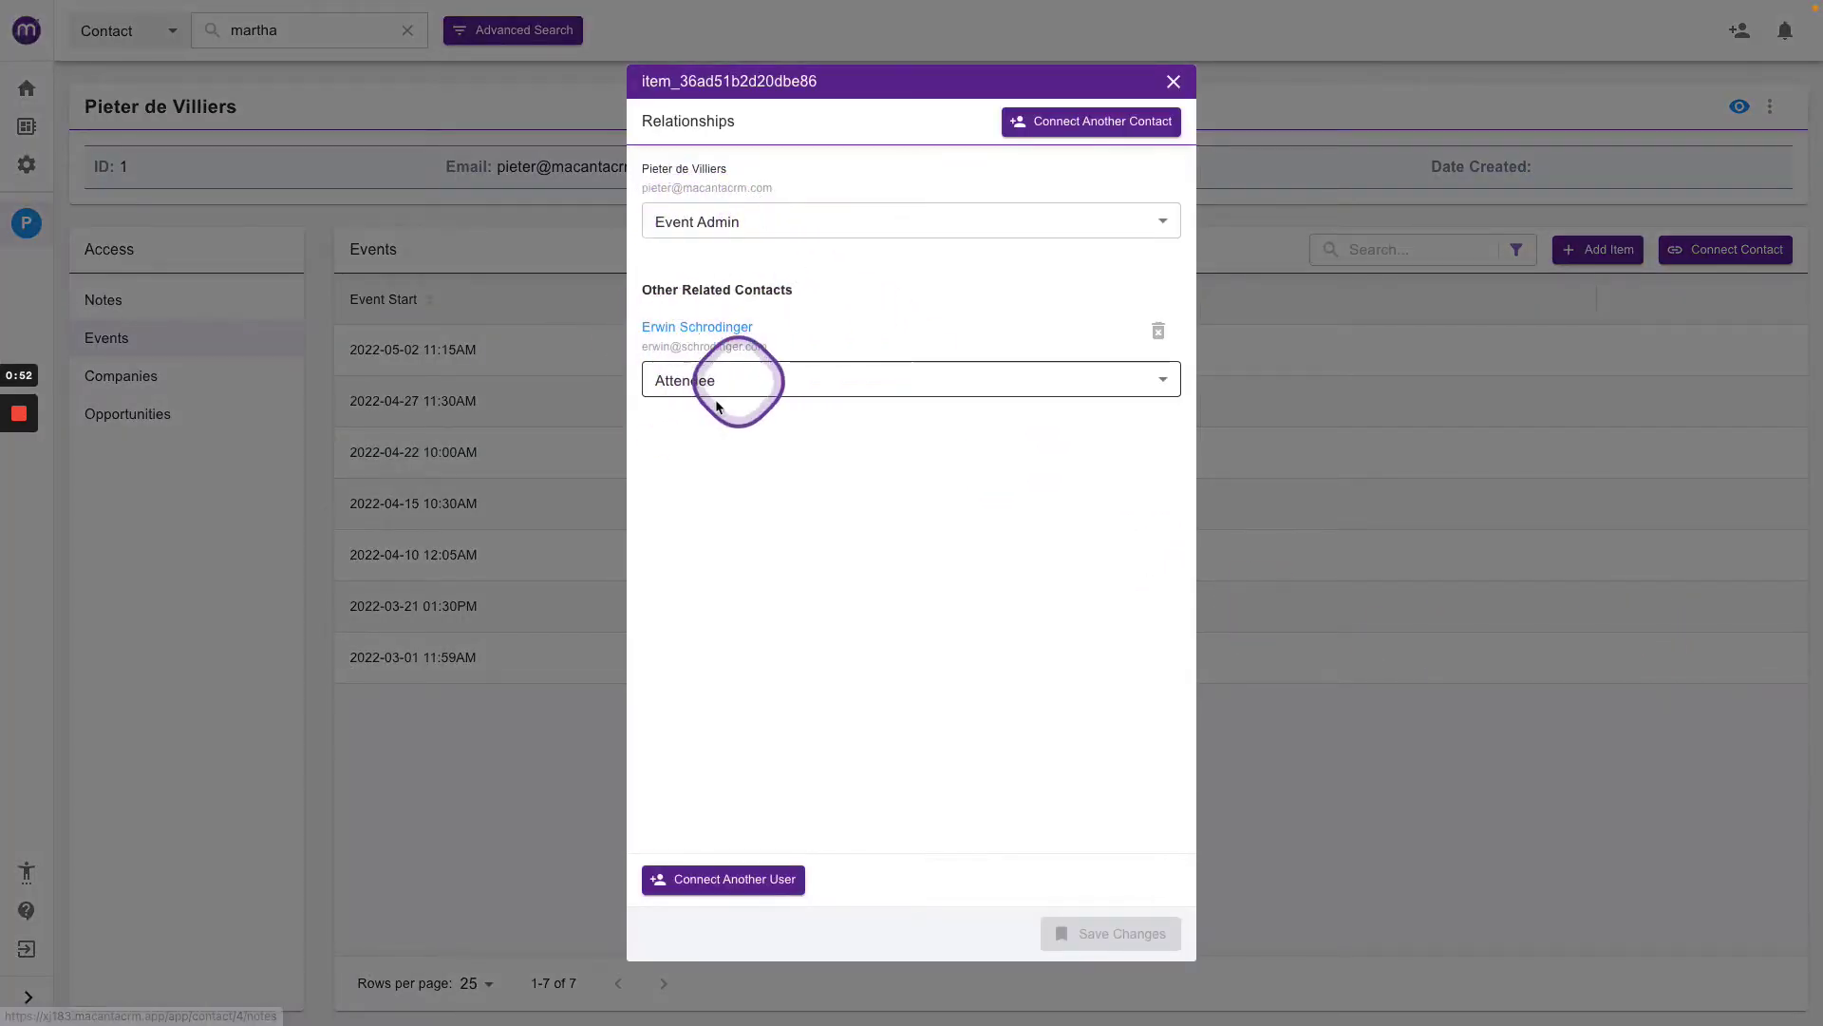
left_click(1174, 81)
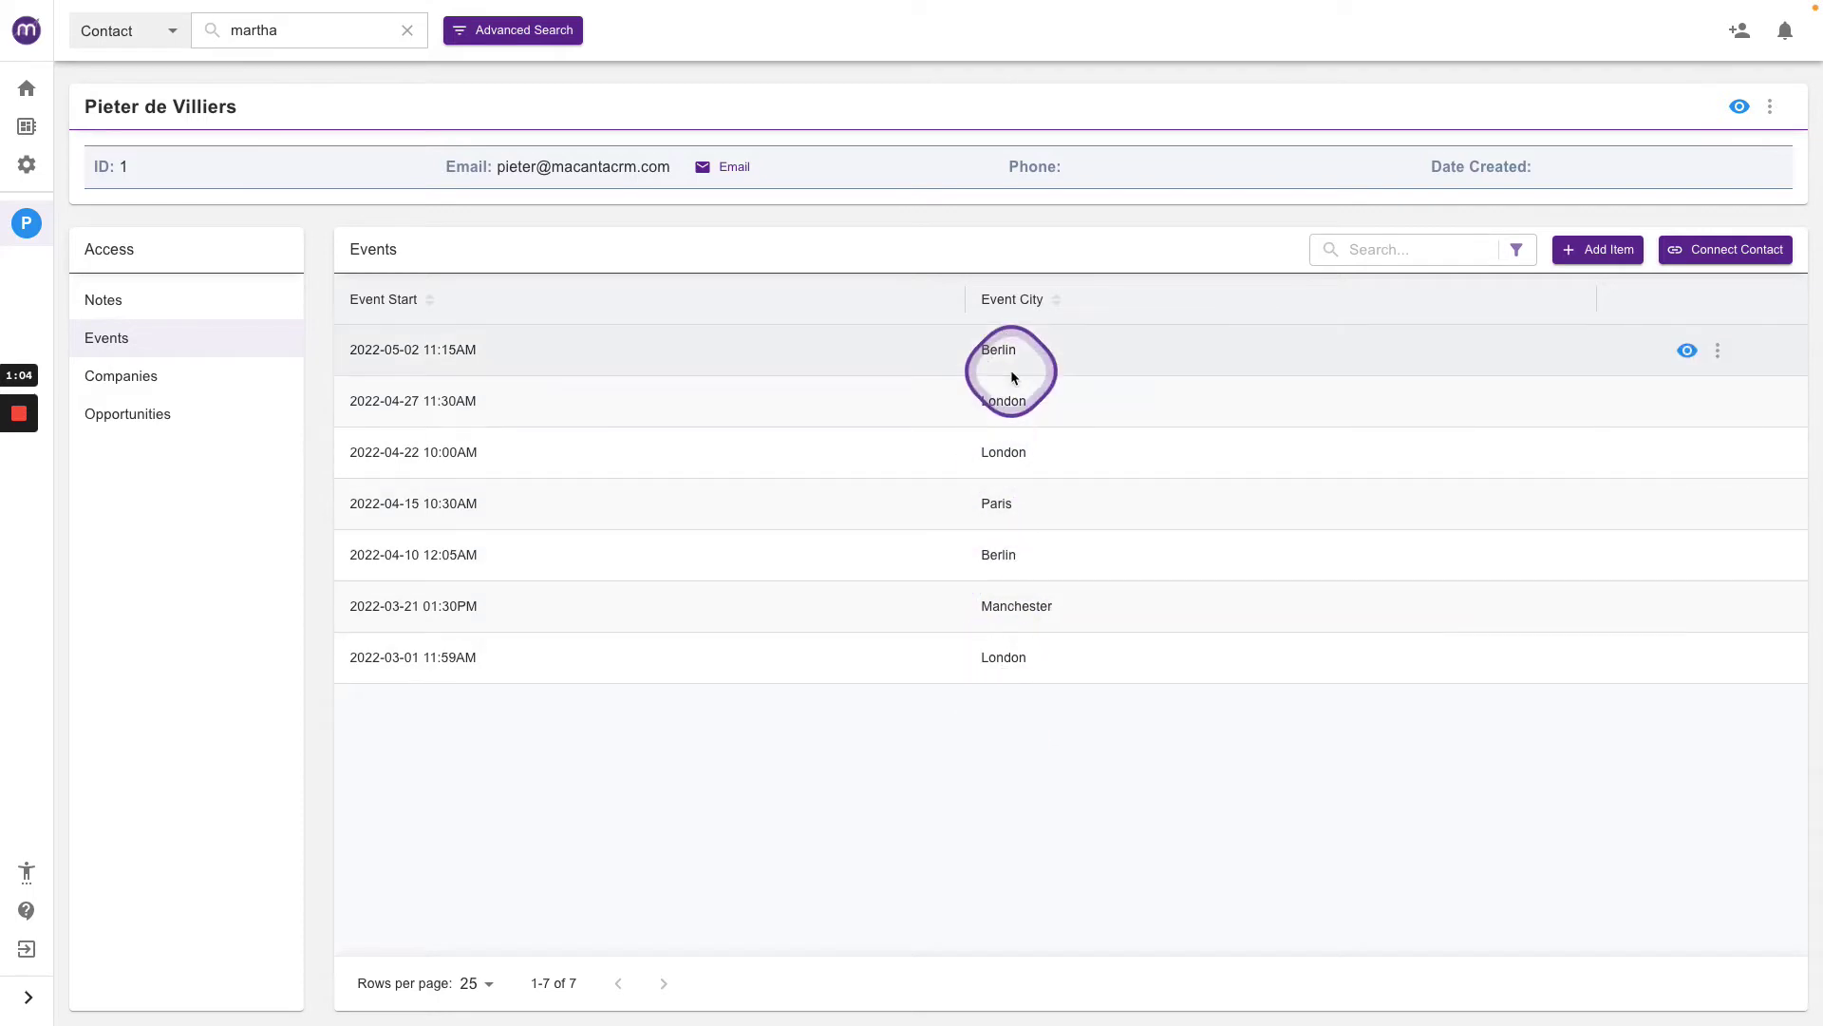
left_click(1685, 350)
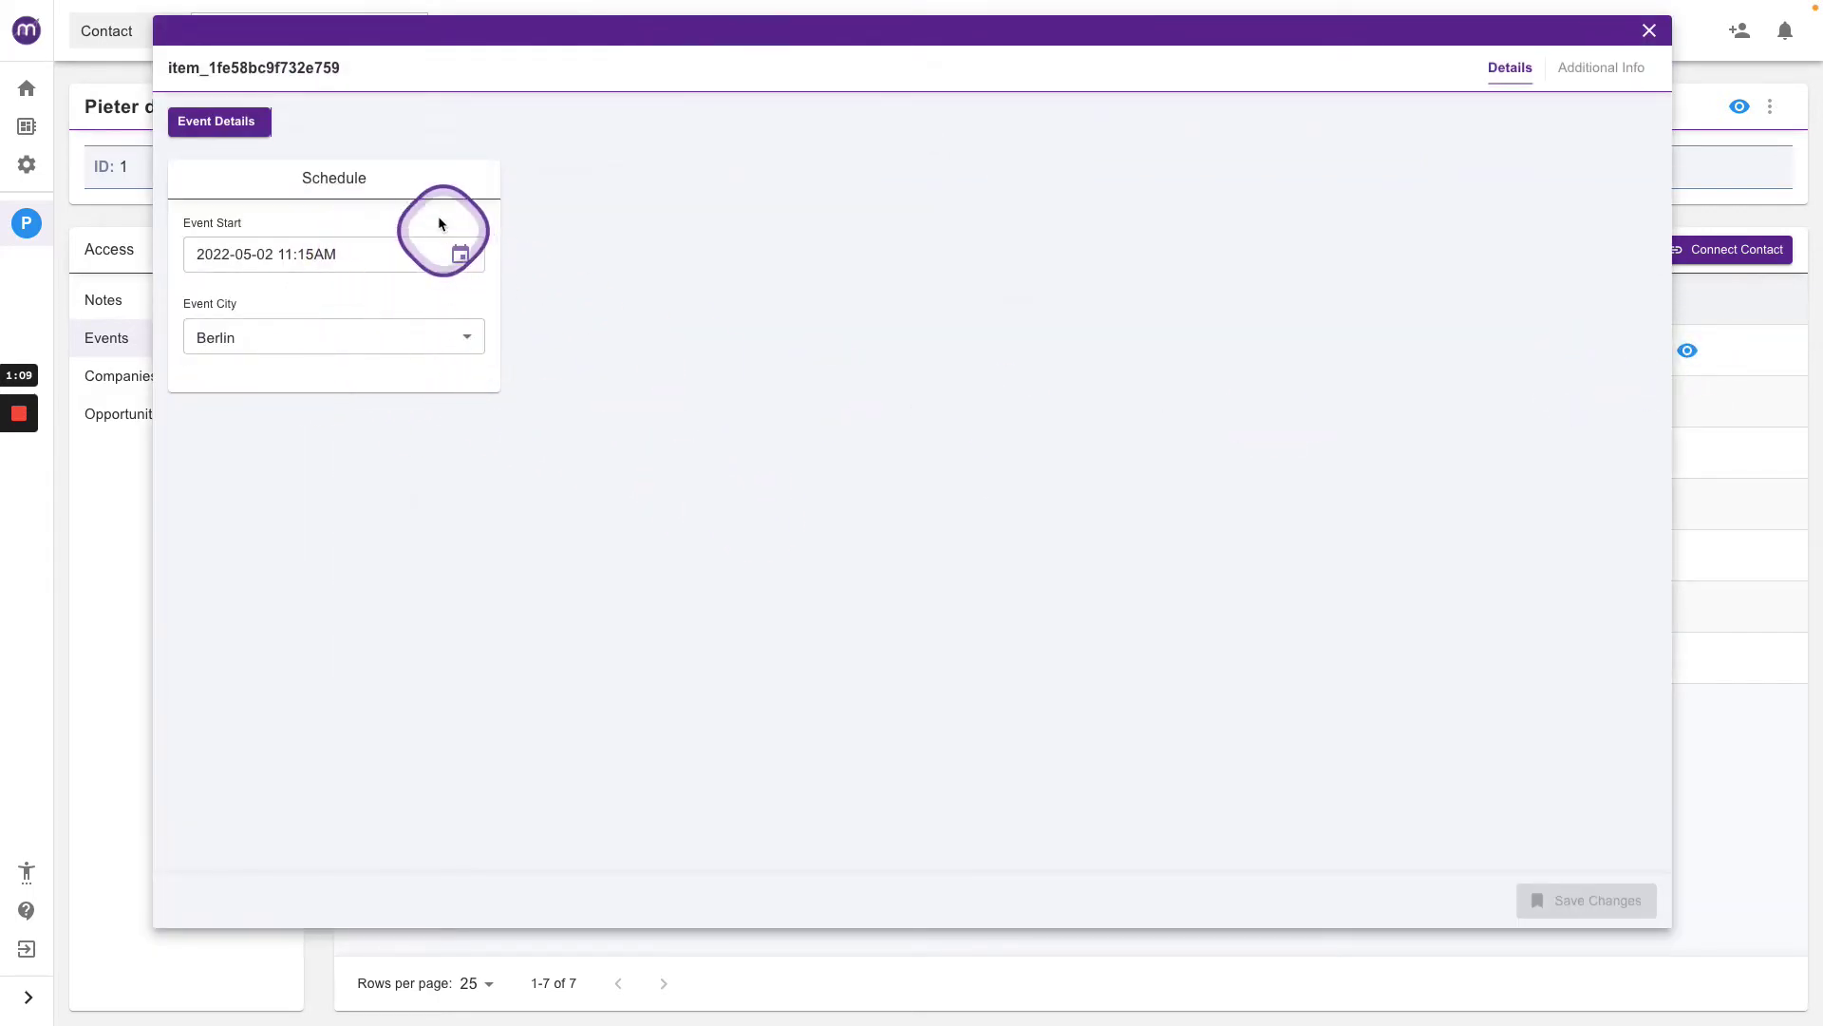
left_click(1650, 31)
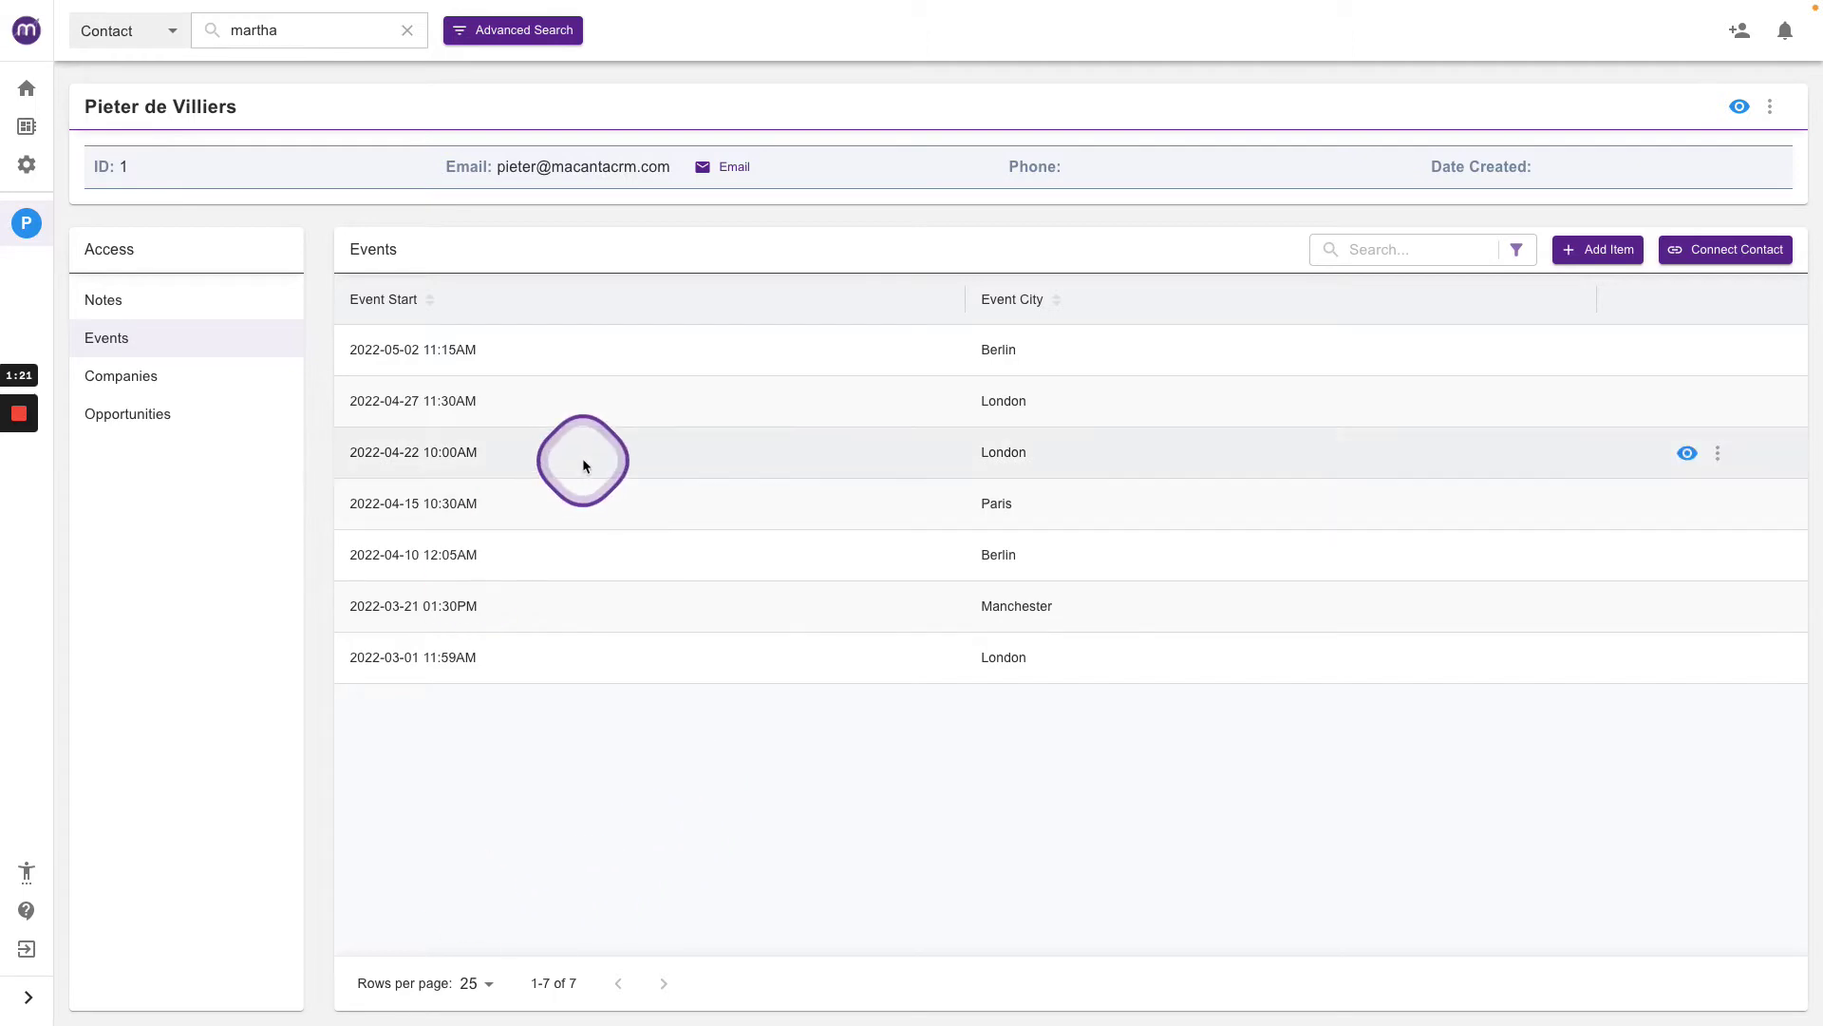
Step: Create a new form in the Form Builder titled "Event Registration" with the description "Choose an event to register for."
left_click(28, 168)
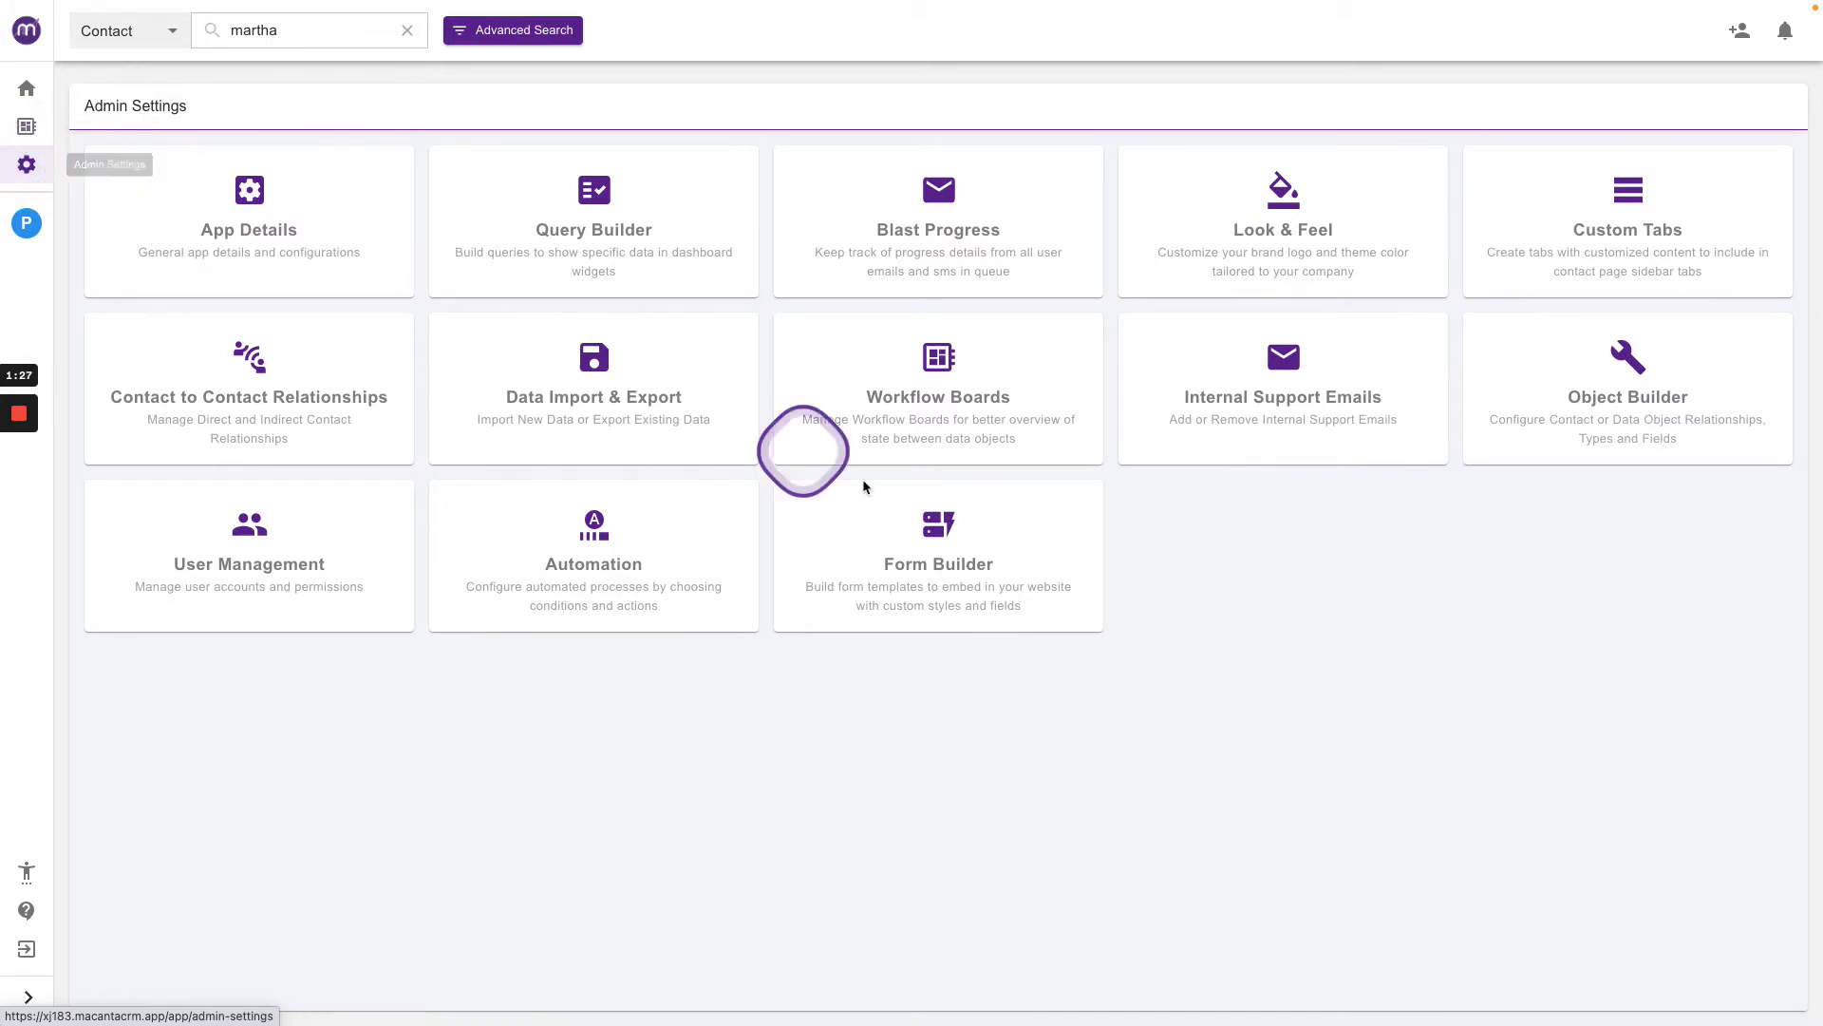
left_click(937, 528)
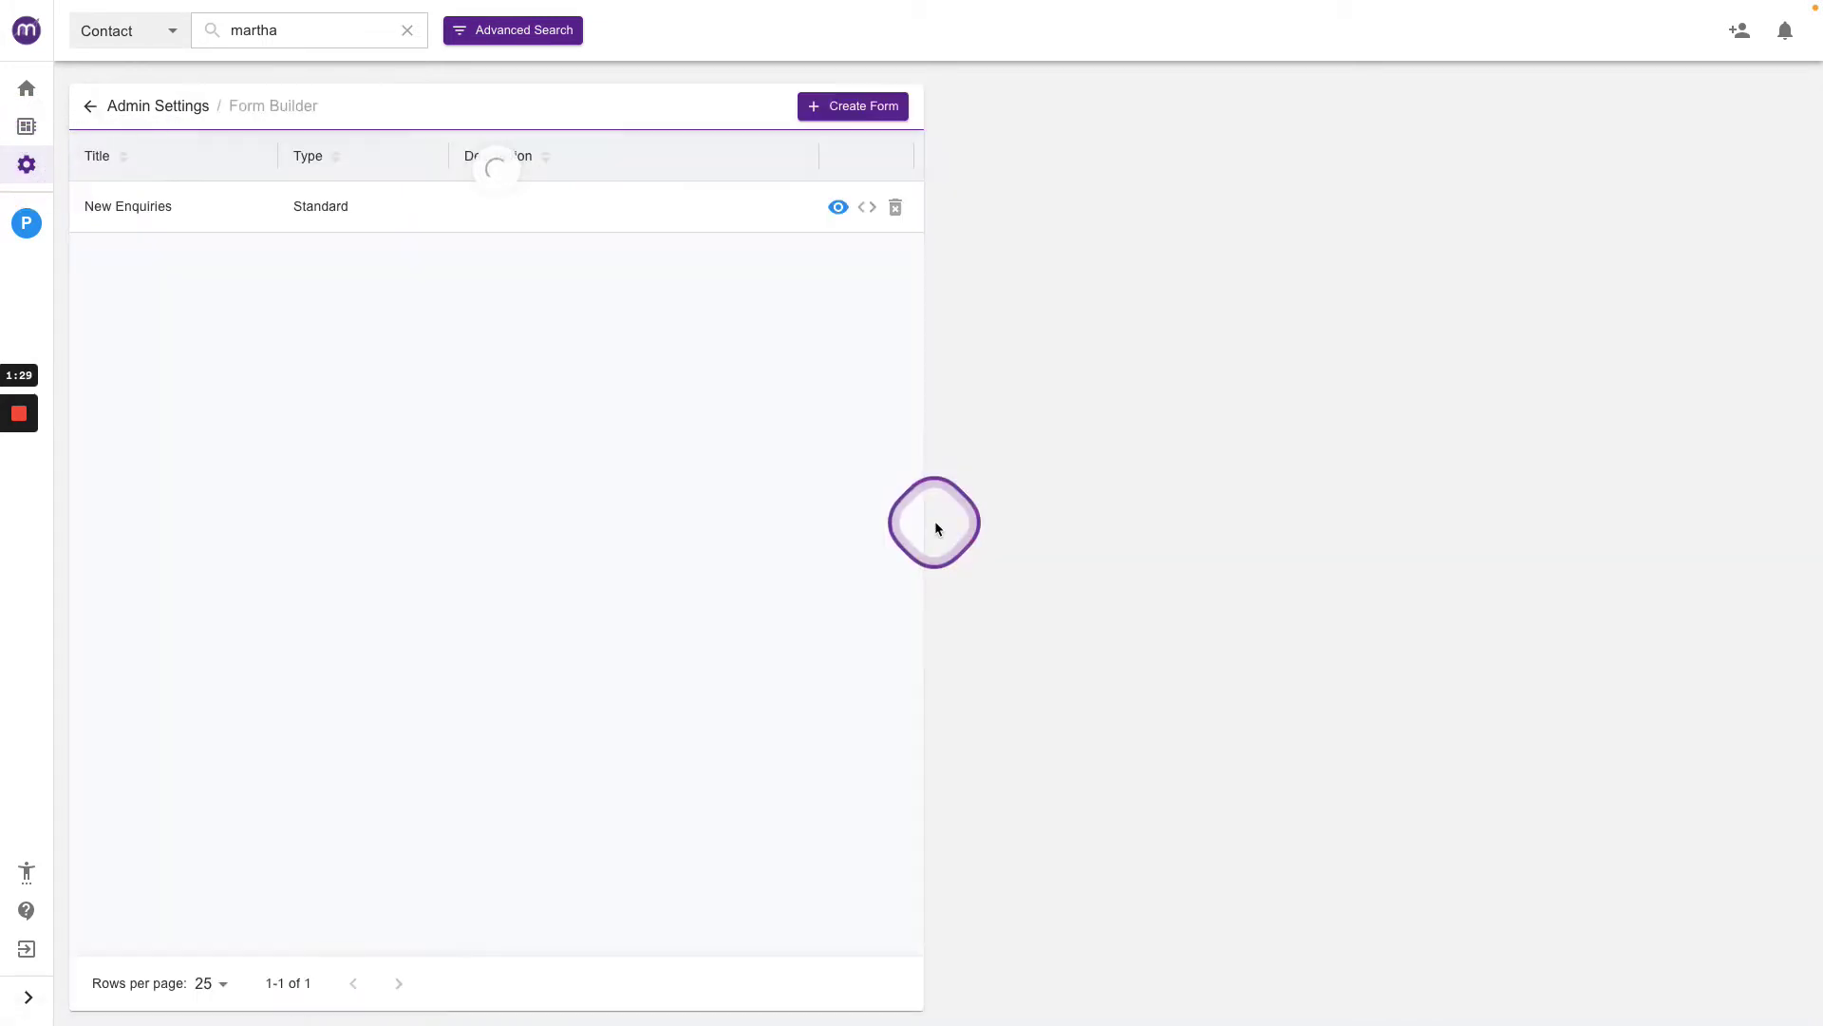
left_click(841, 108)
left_click(369, 187)
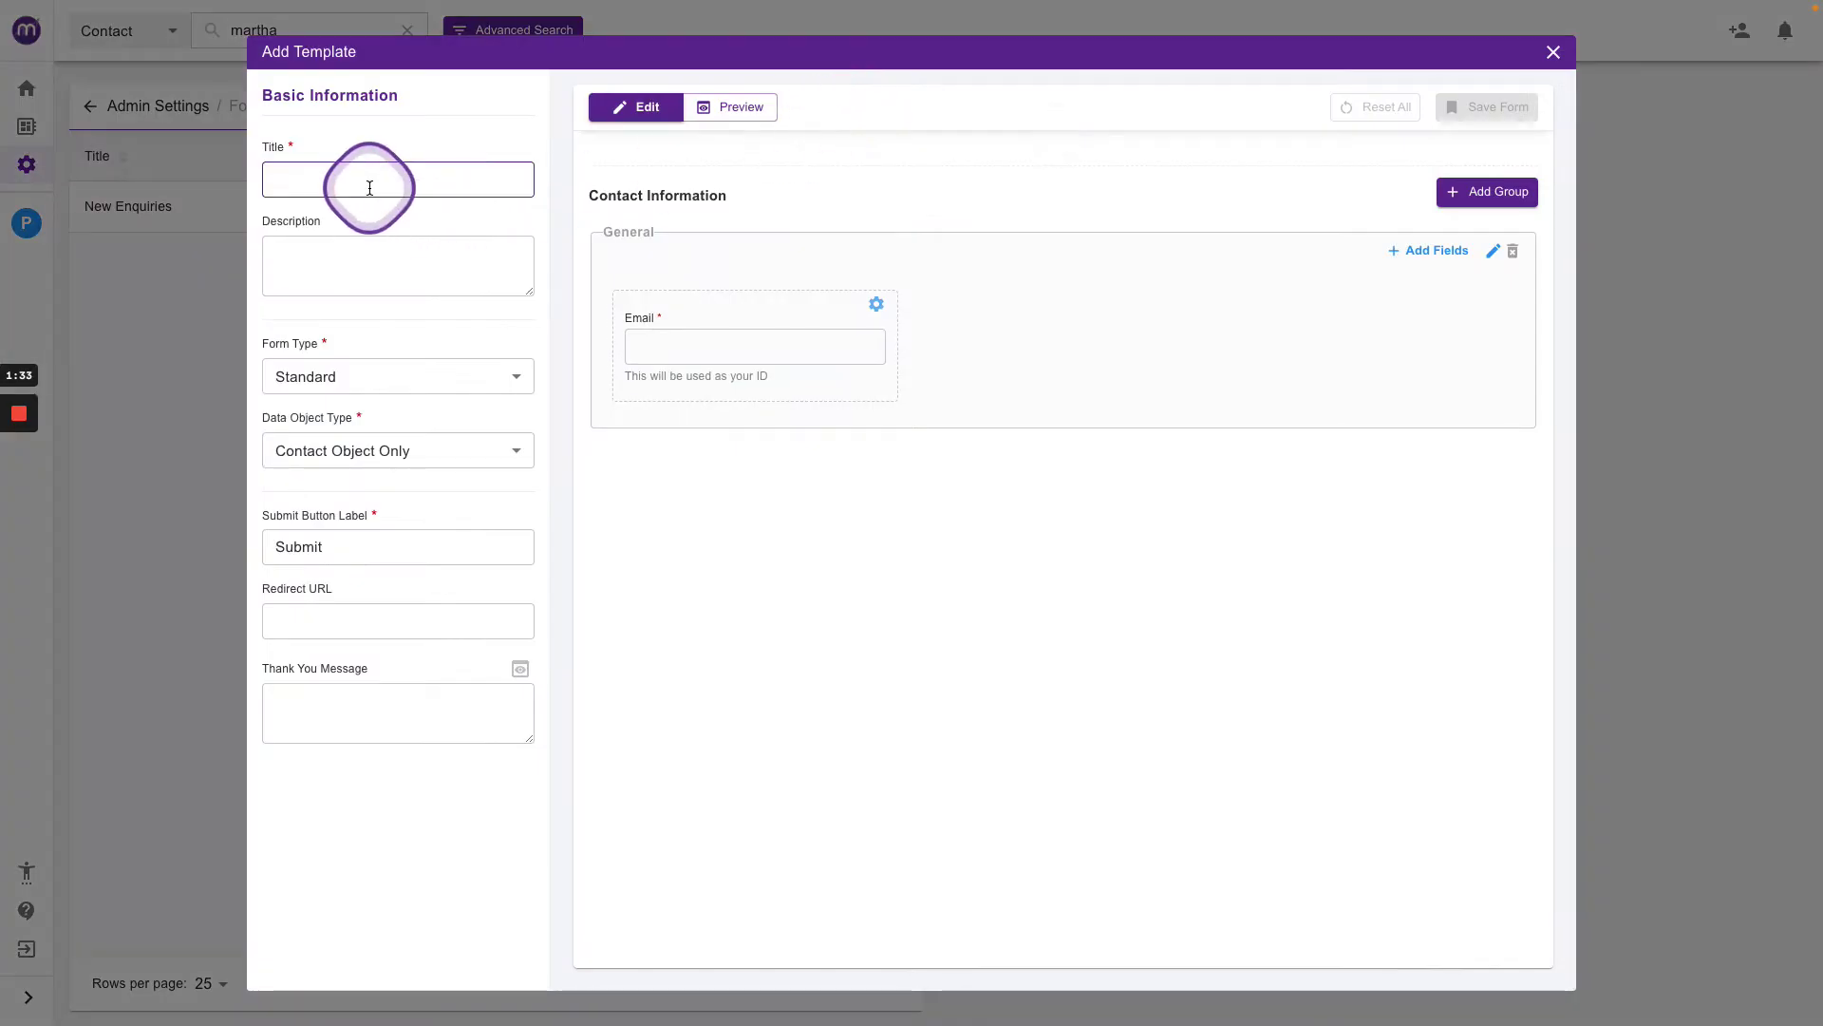
type("Event Re")
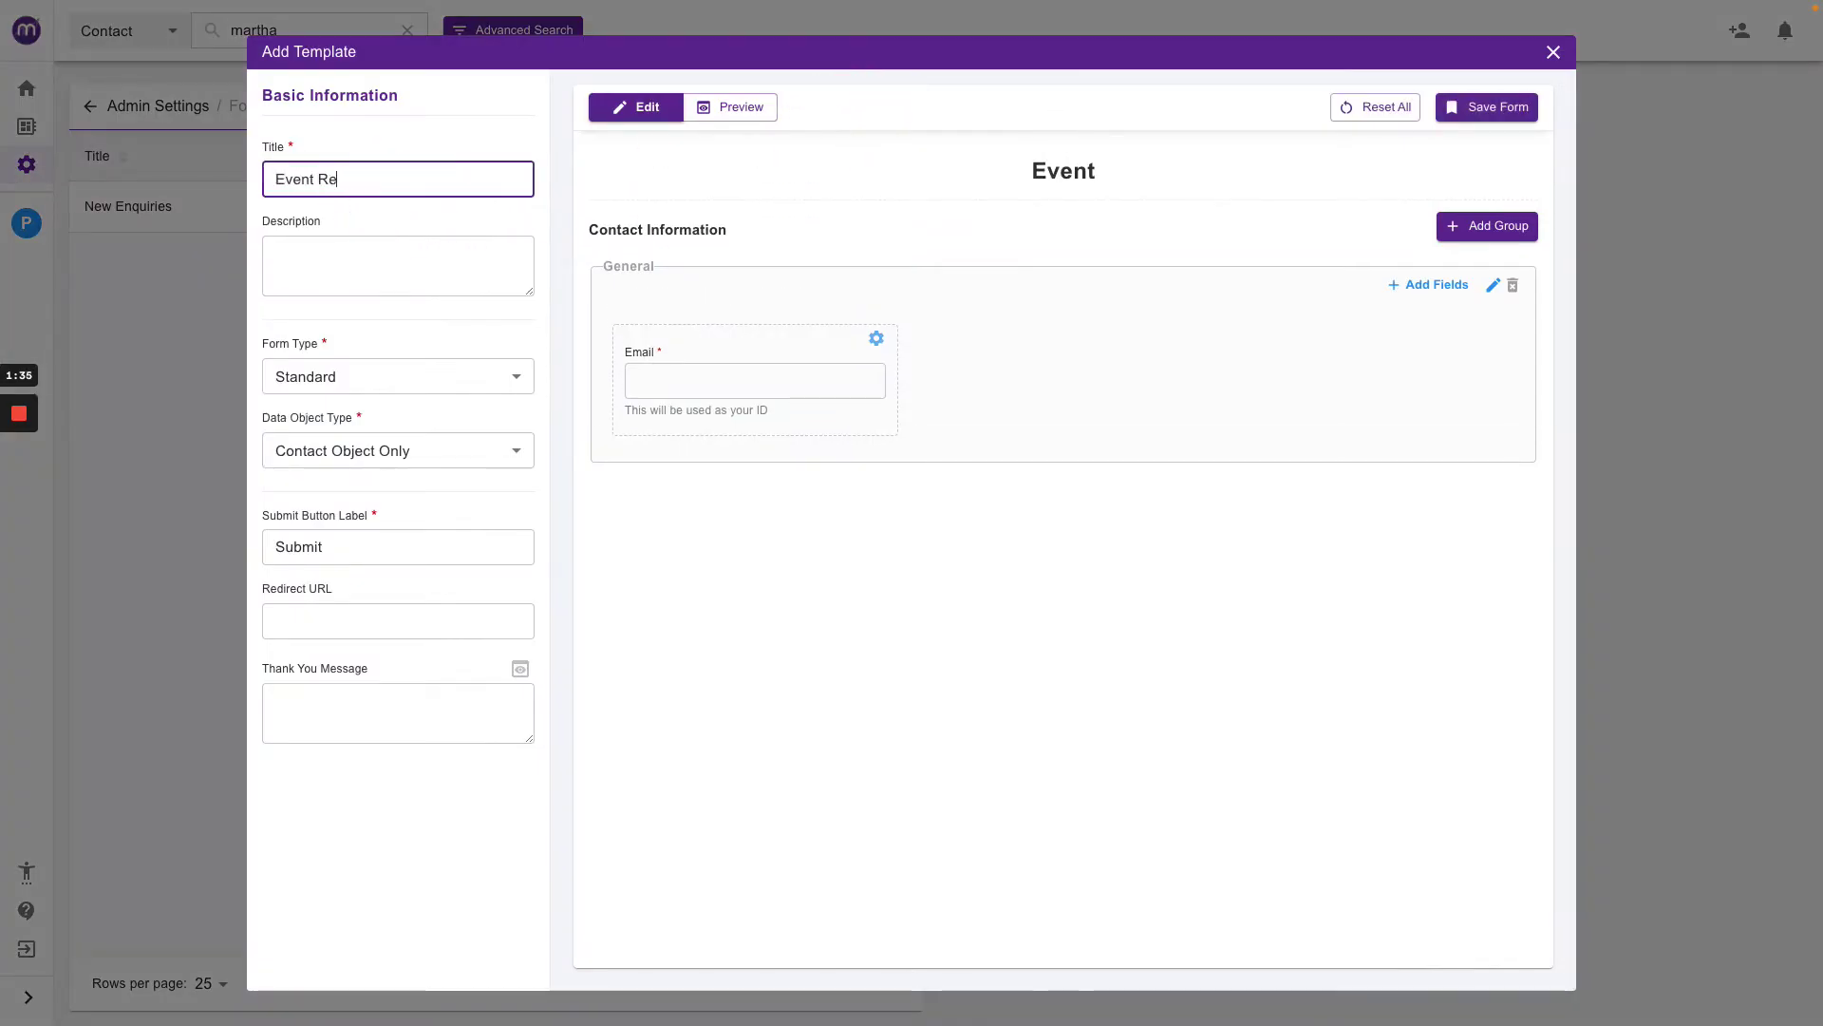
type("gistration")
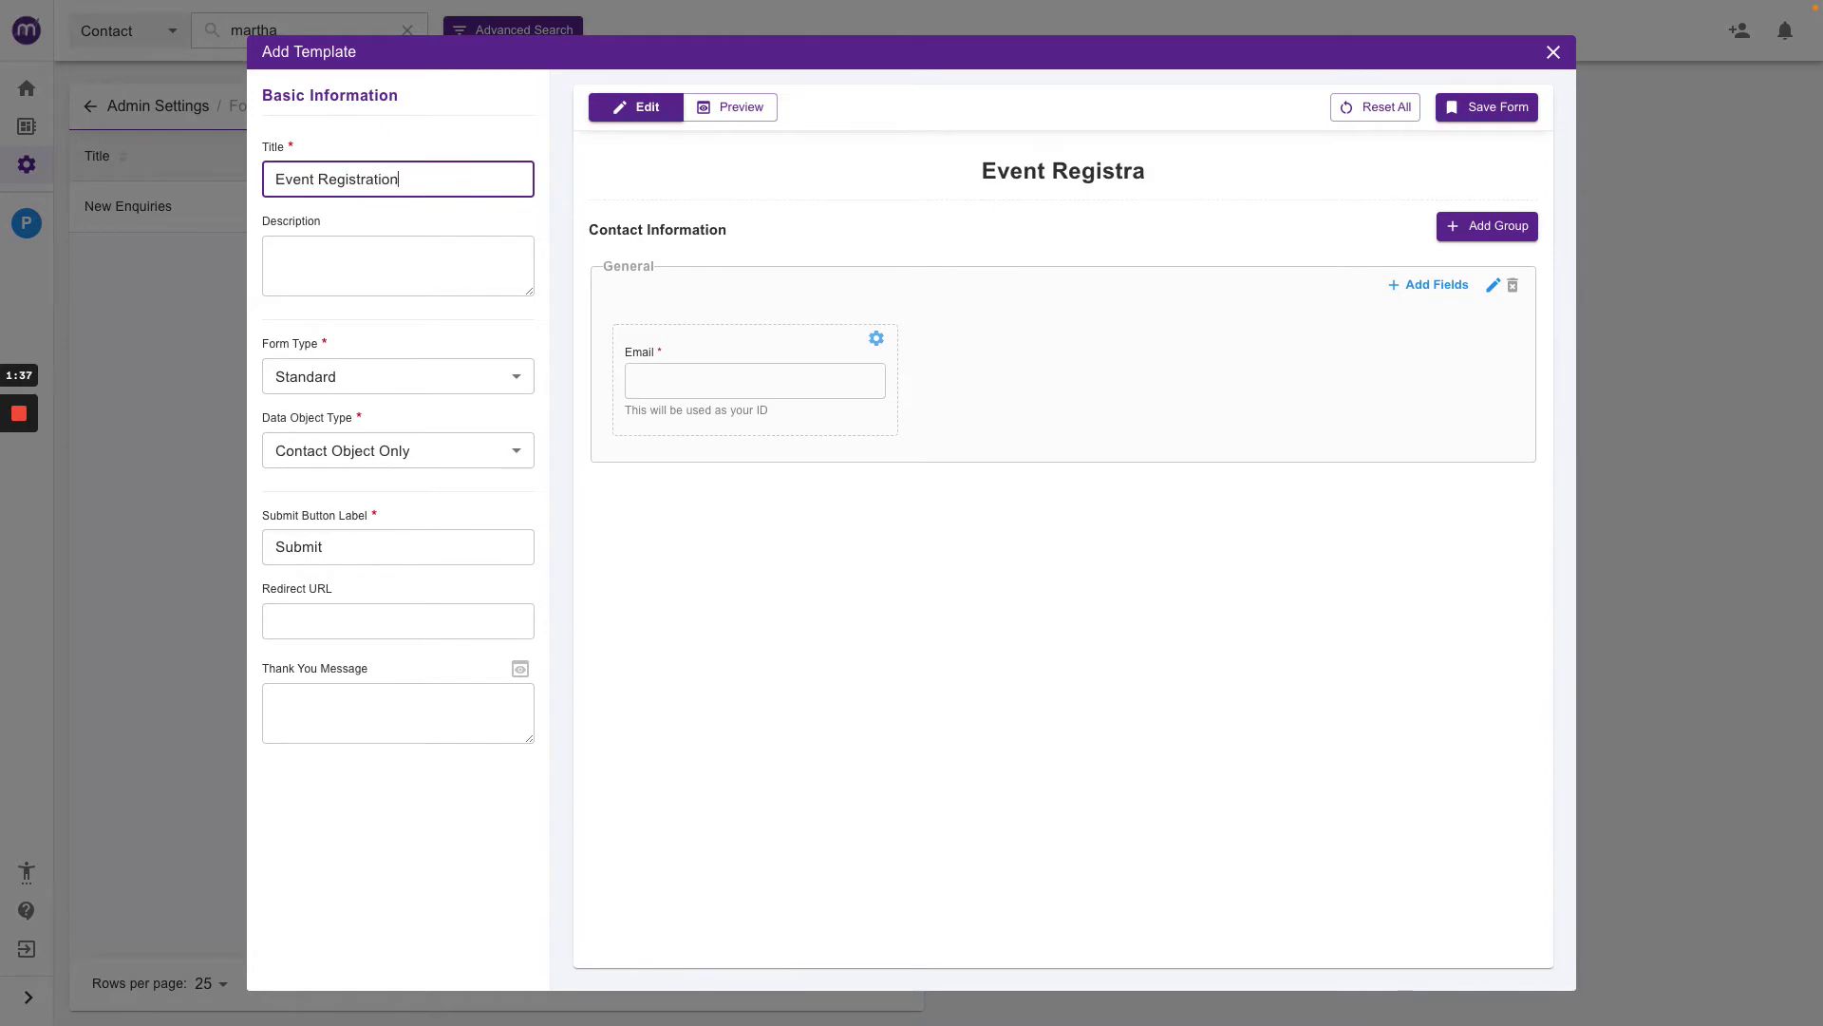
key("Tab")
type("Choose")
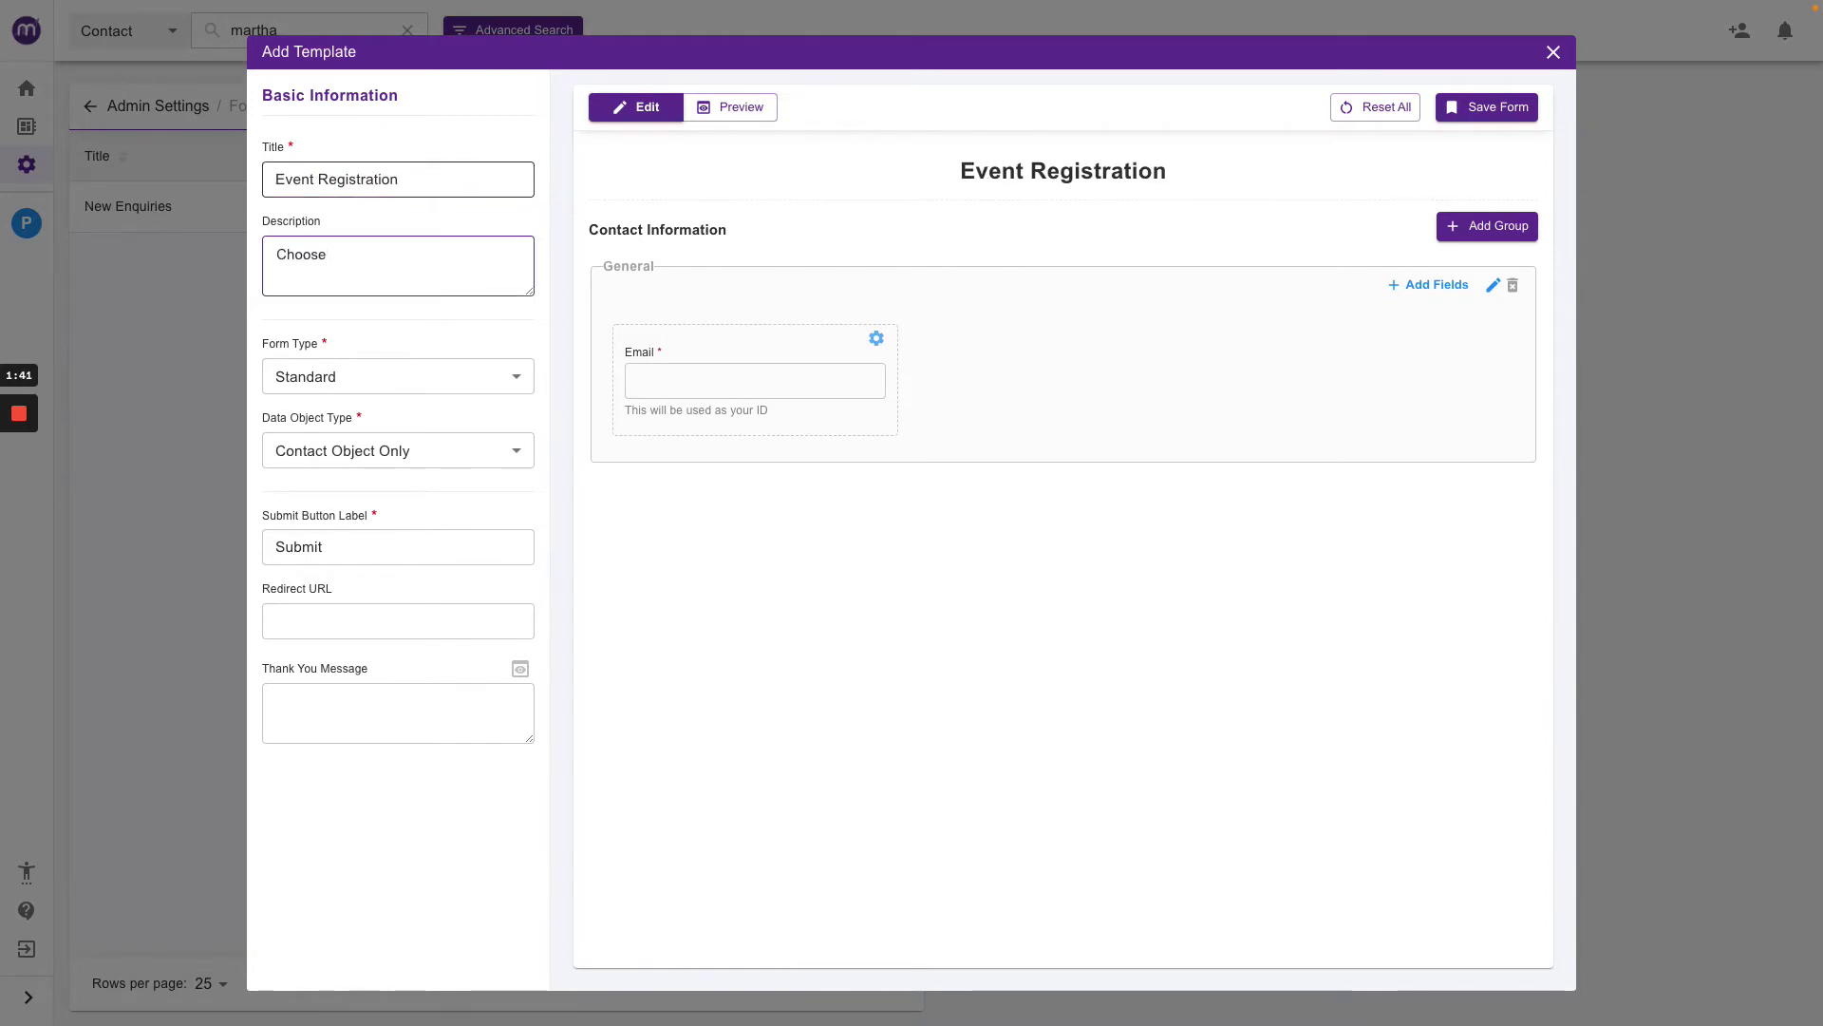
type(" an event to r")
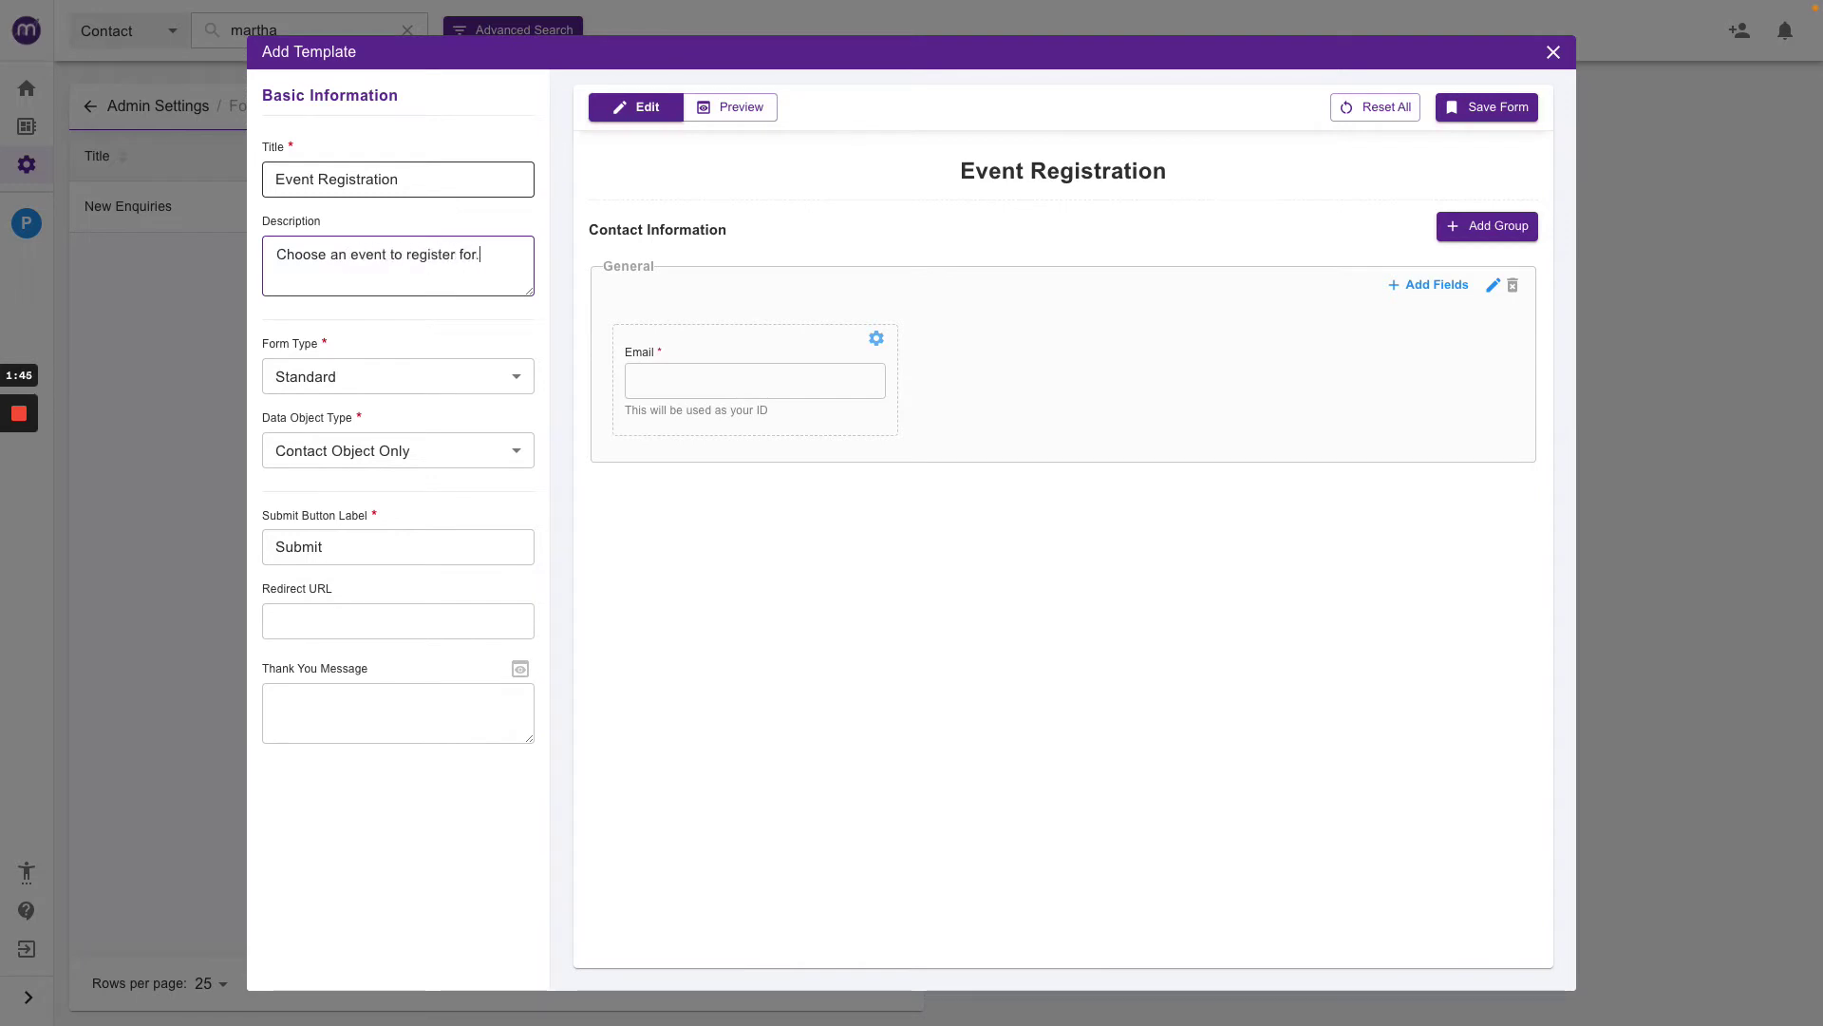
type("egister for.")
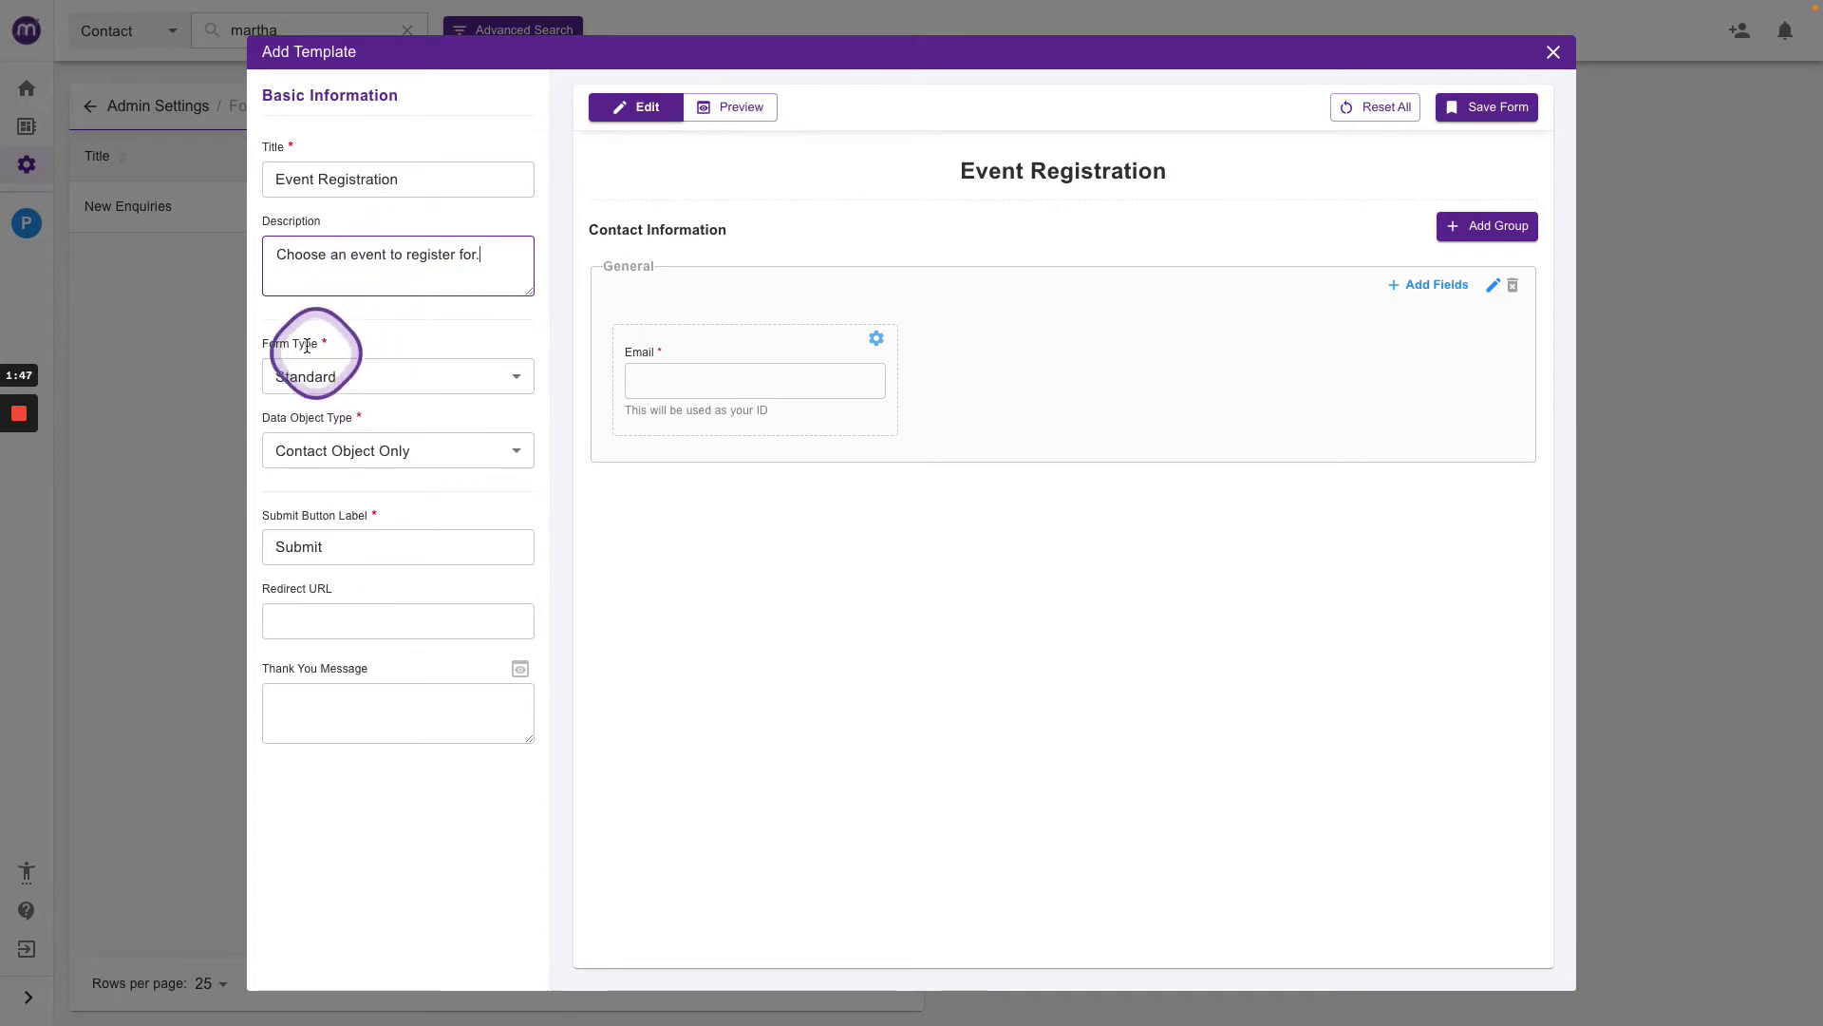
Step: Make the form an Integrated Form based on the Events data object, with the Attendee relationship
left_click(335, 380)
left_click(350, 450)
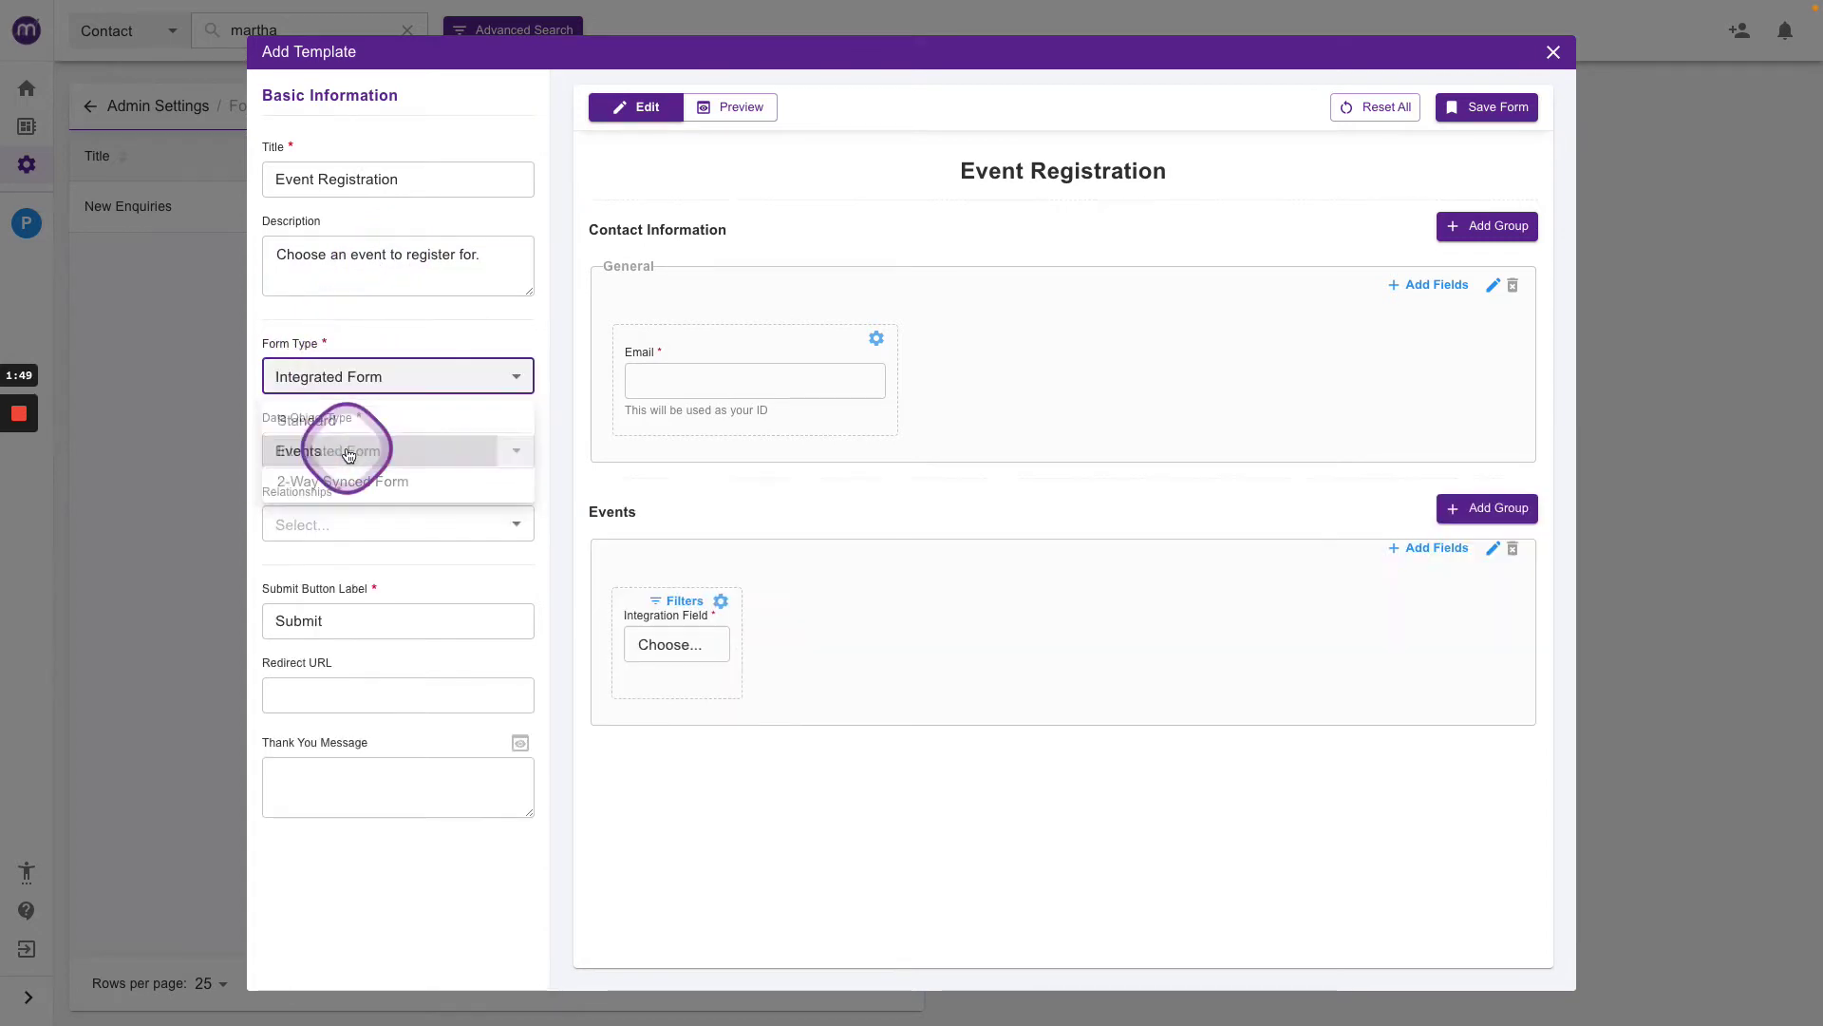
left_click(452, 489)
left_click(334, 452)
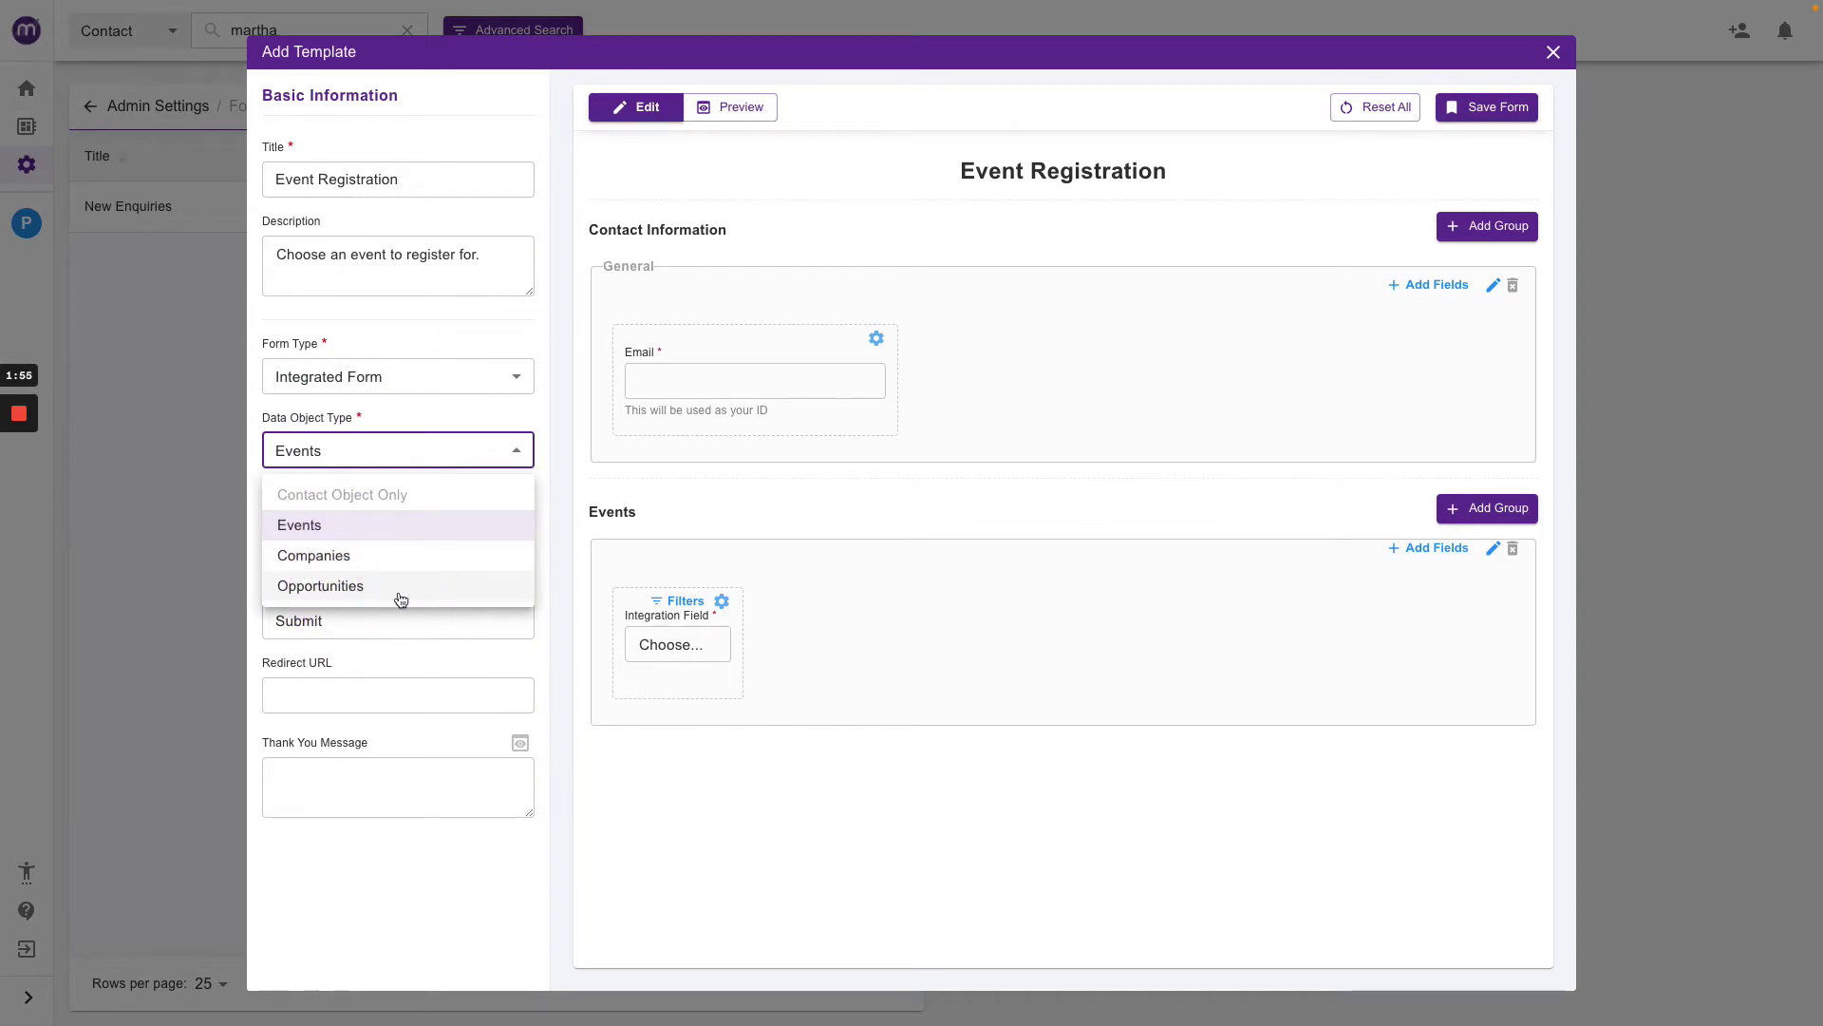
left_click(304, 525)
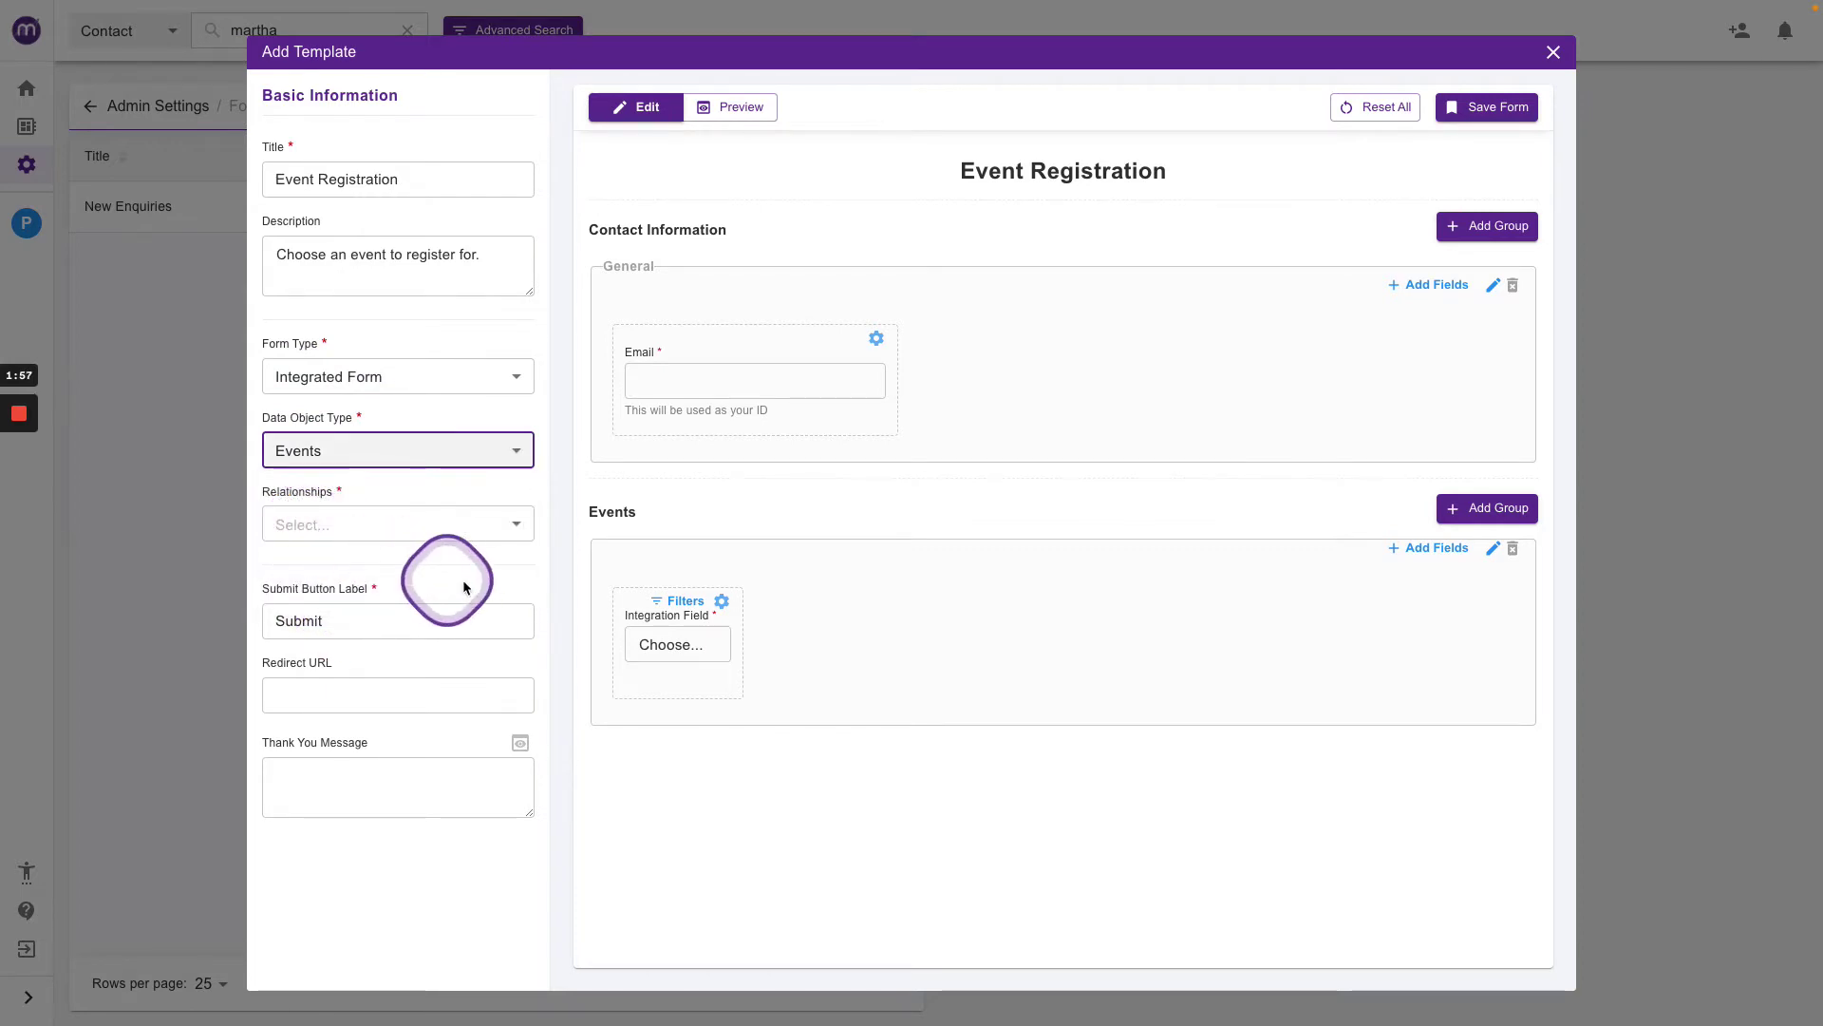
left_click(518, 524)
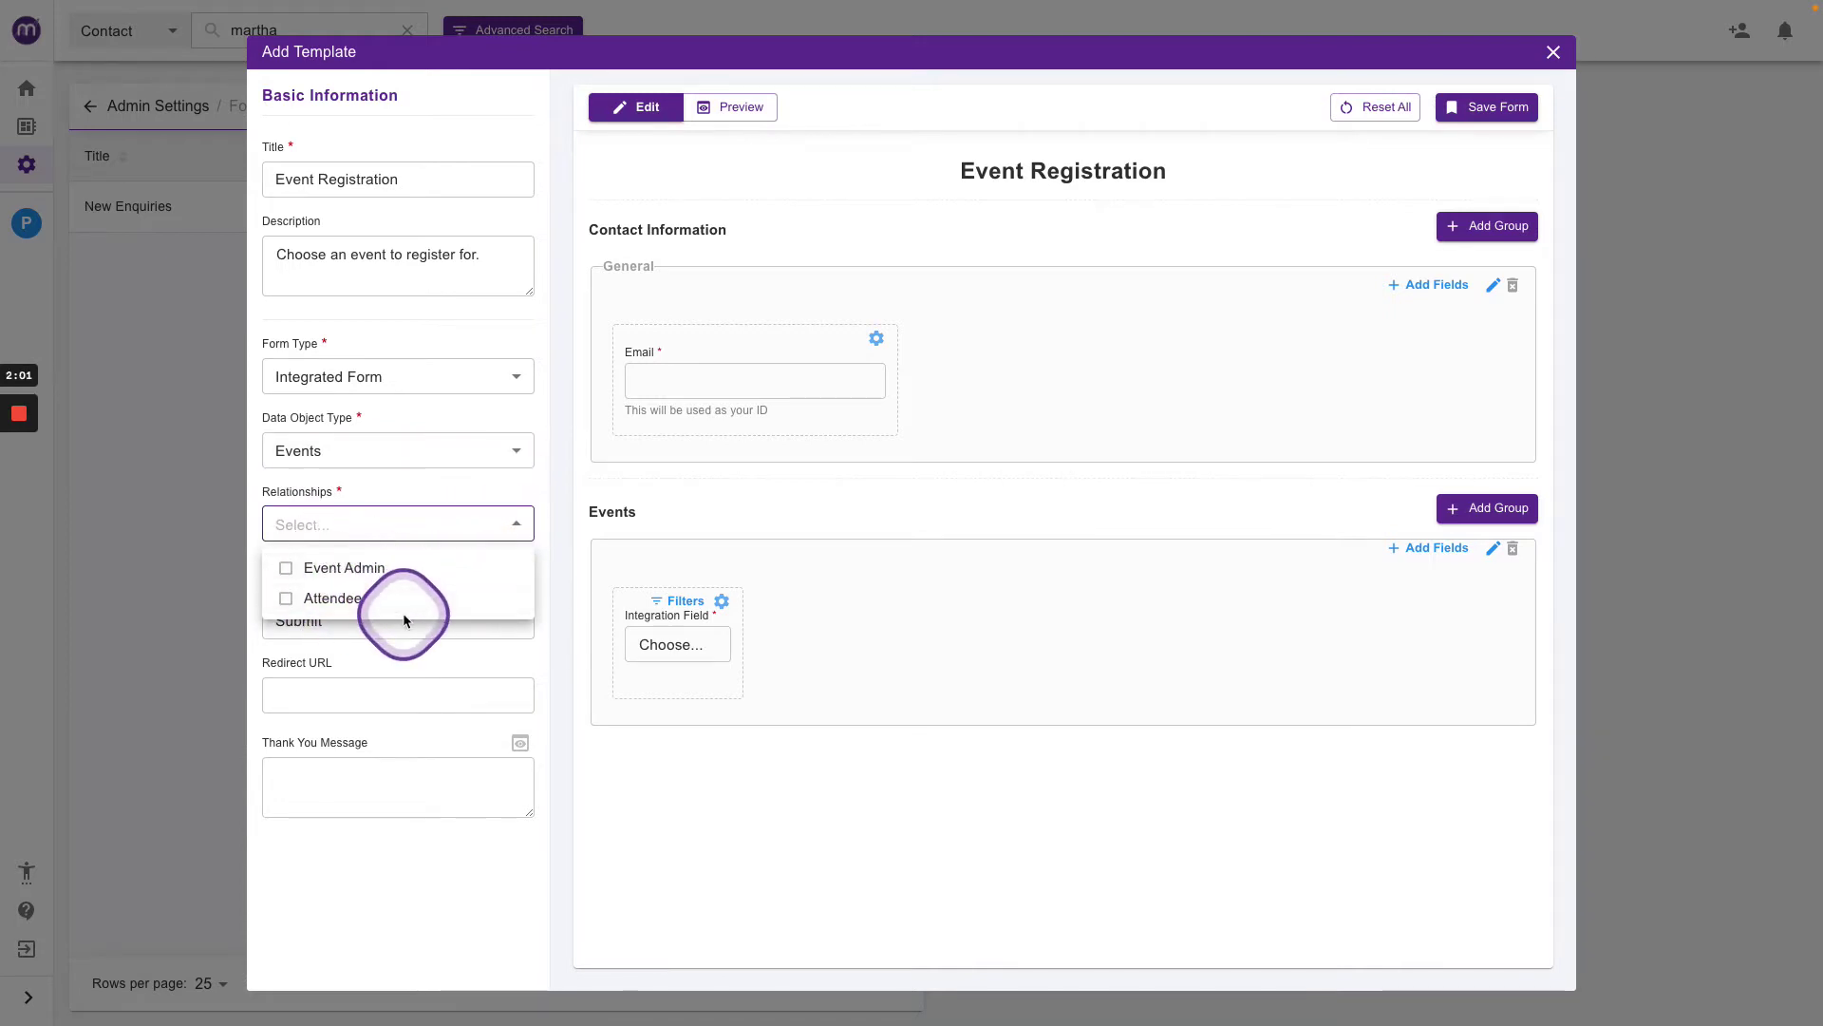
left_click(313, 606)
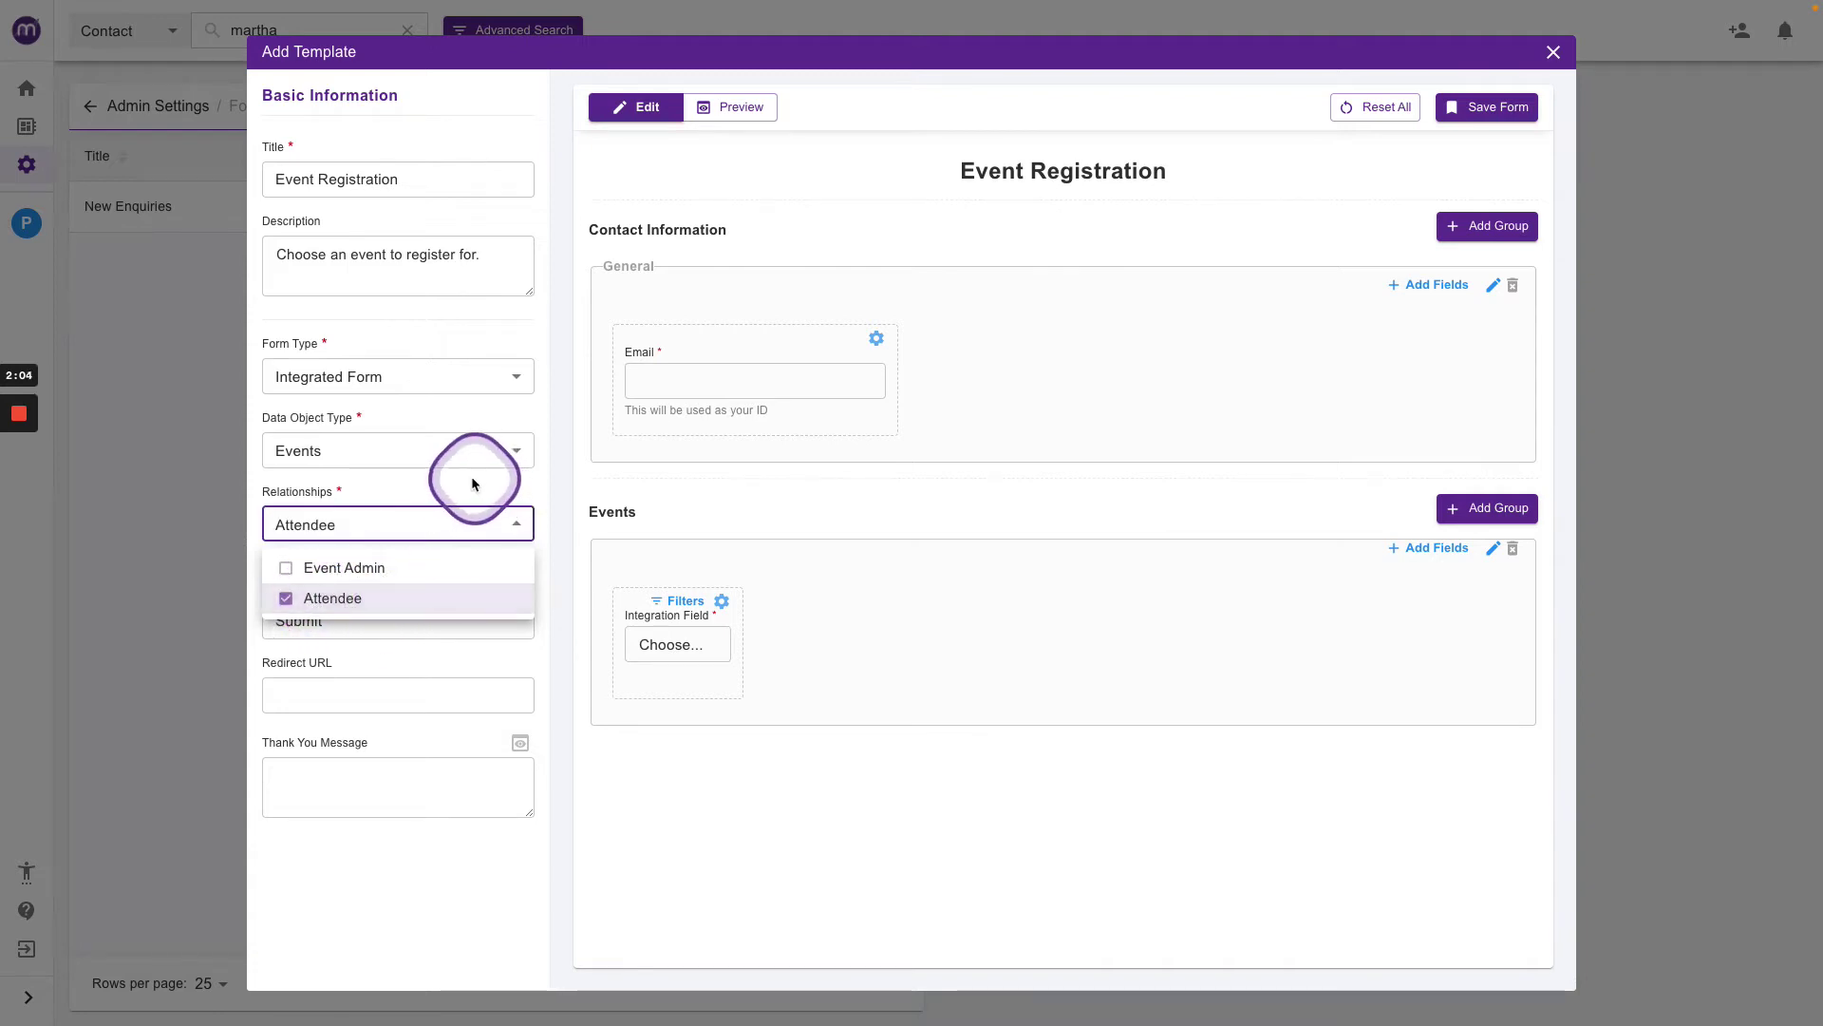
left_click(463, 487)
Step: Label the submit button "Register" and enter the two-line thank you message "Thanks for registering." and "You can now close this page."
double_click(287, 622)
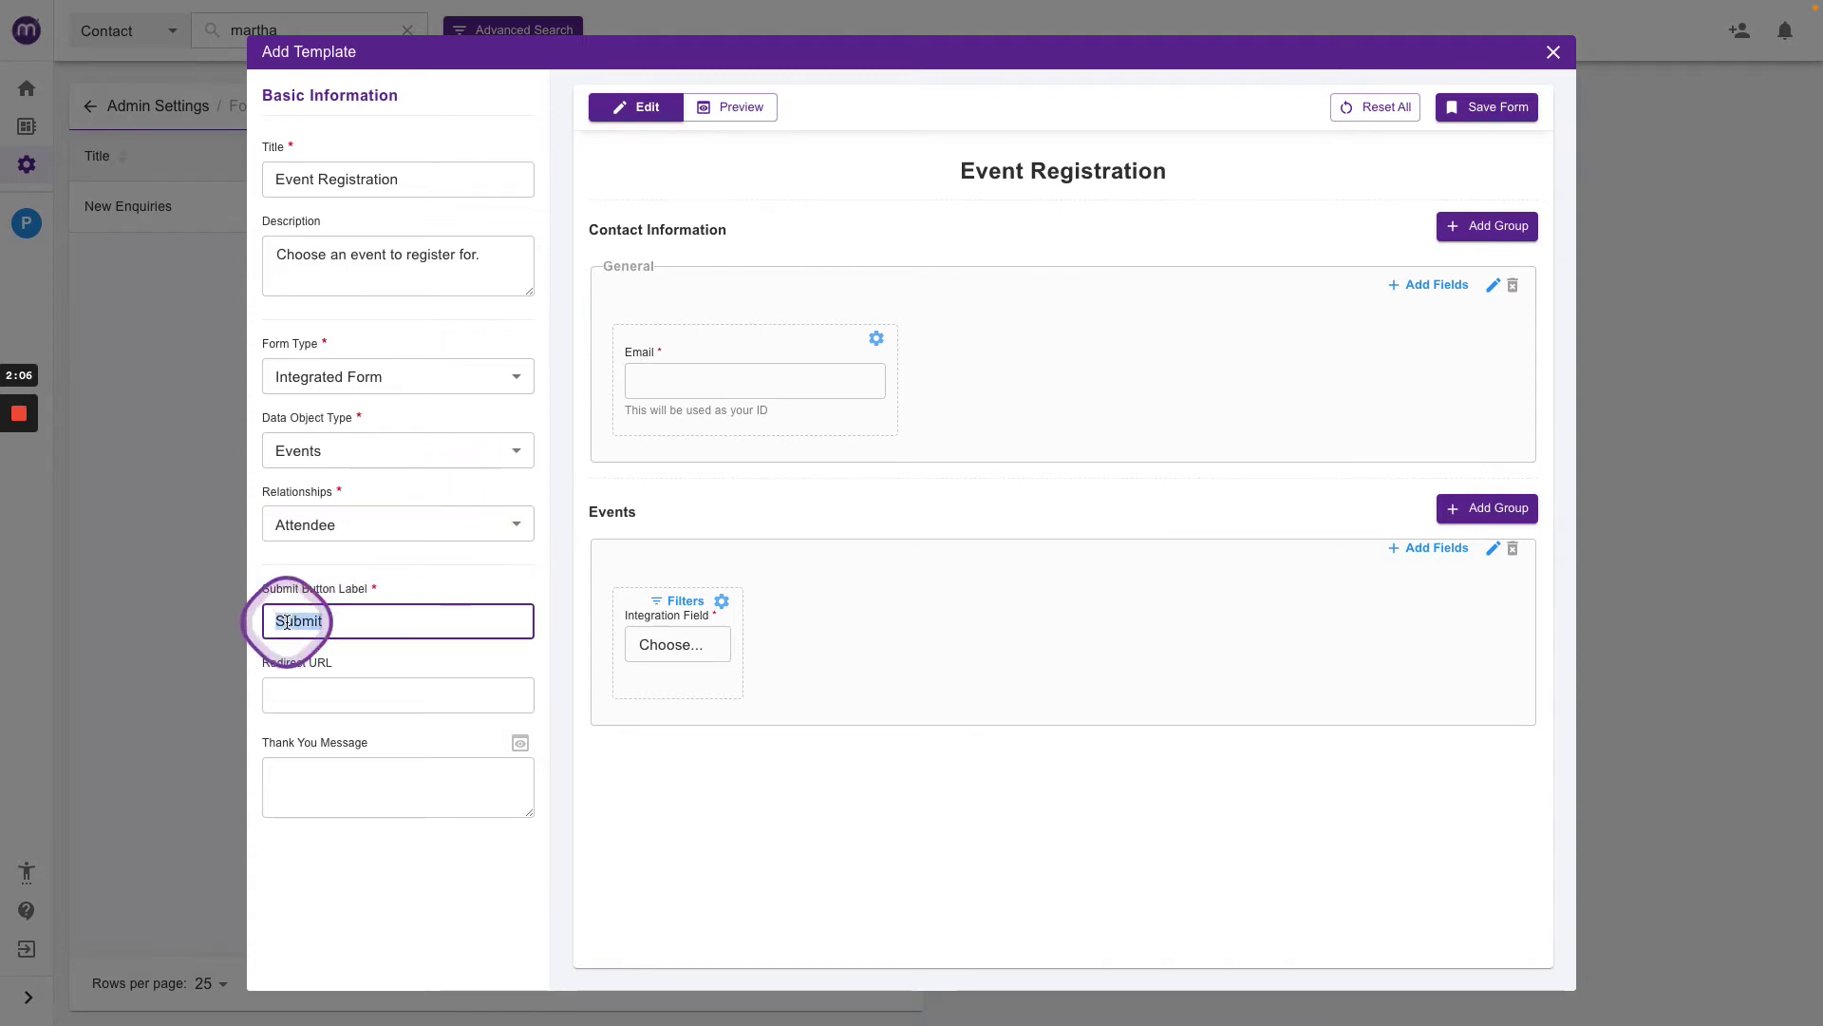
type("Register")
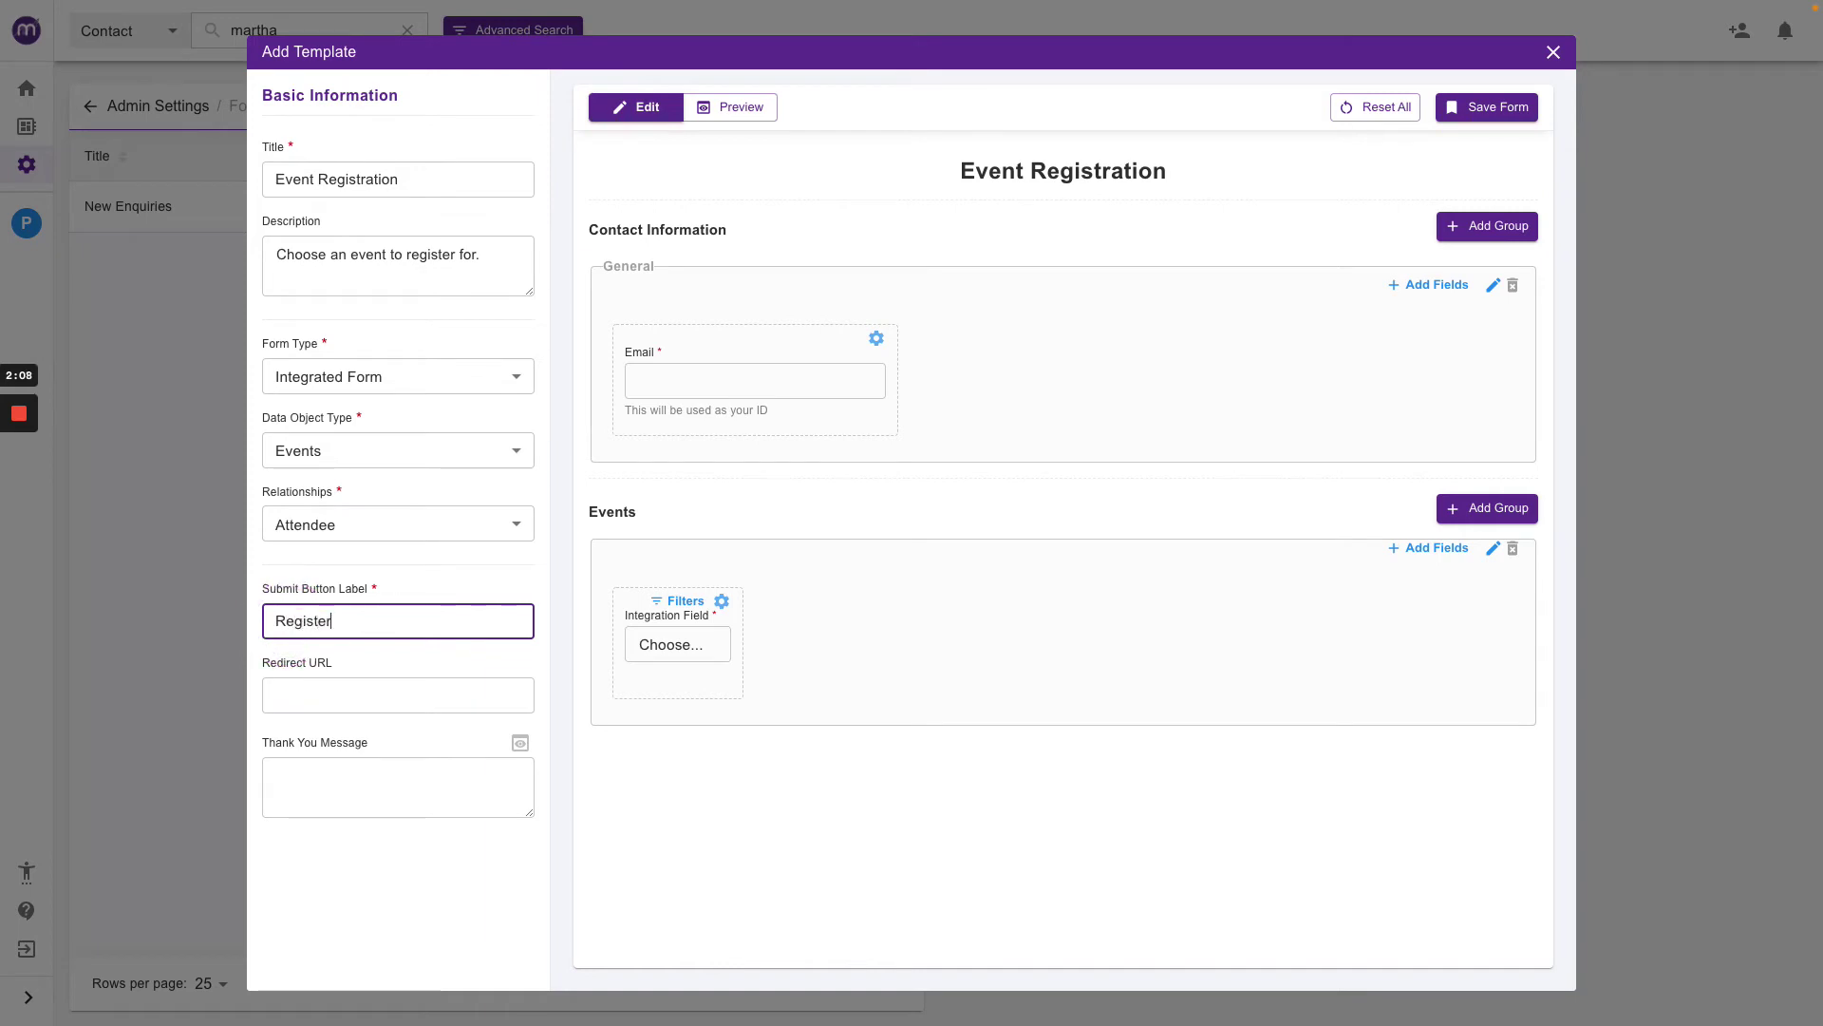
left_click(335, 700)
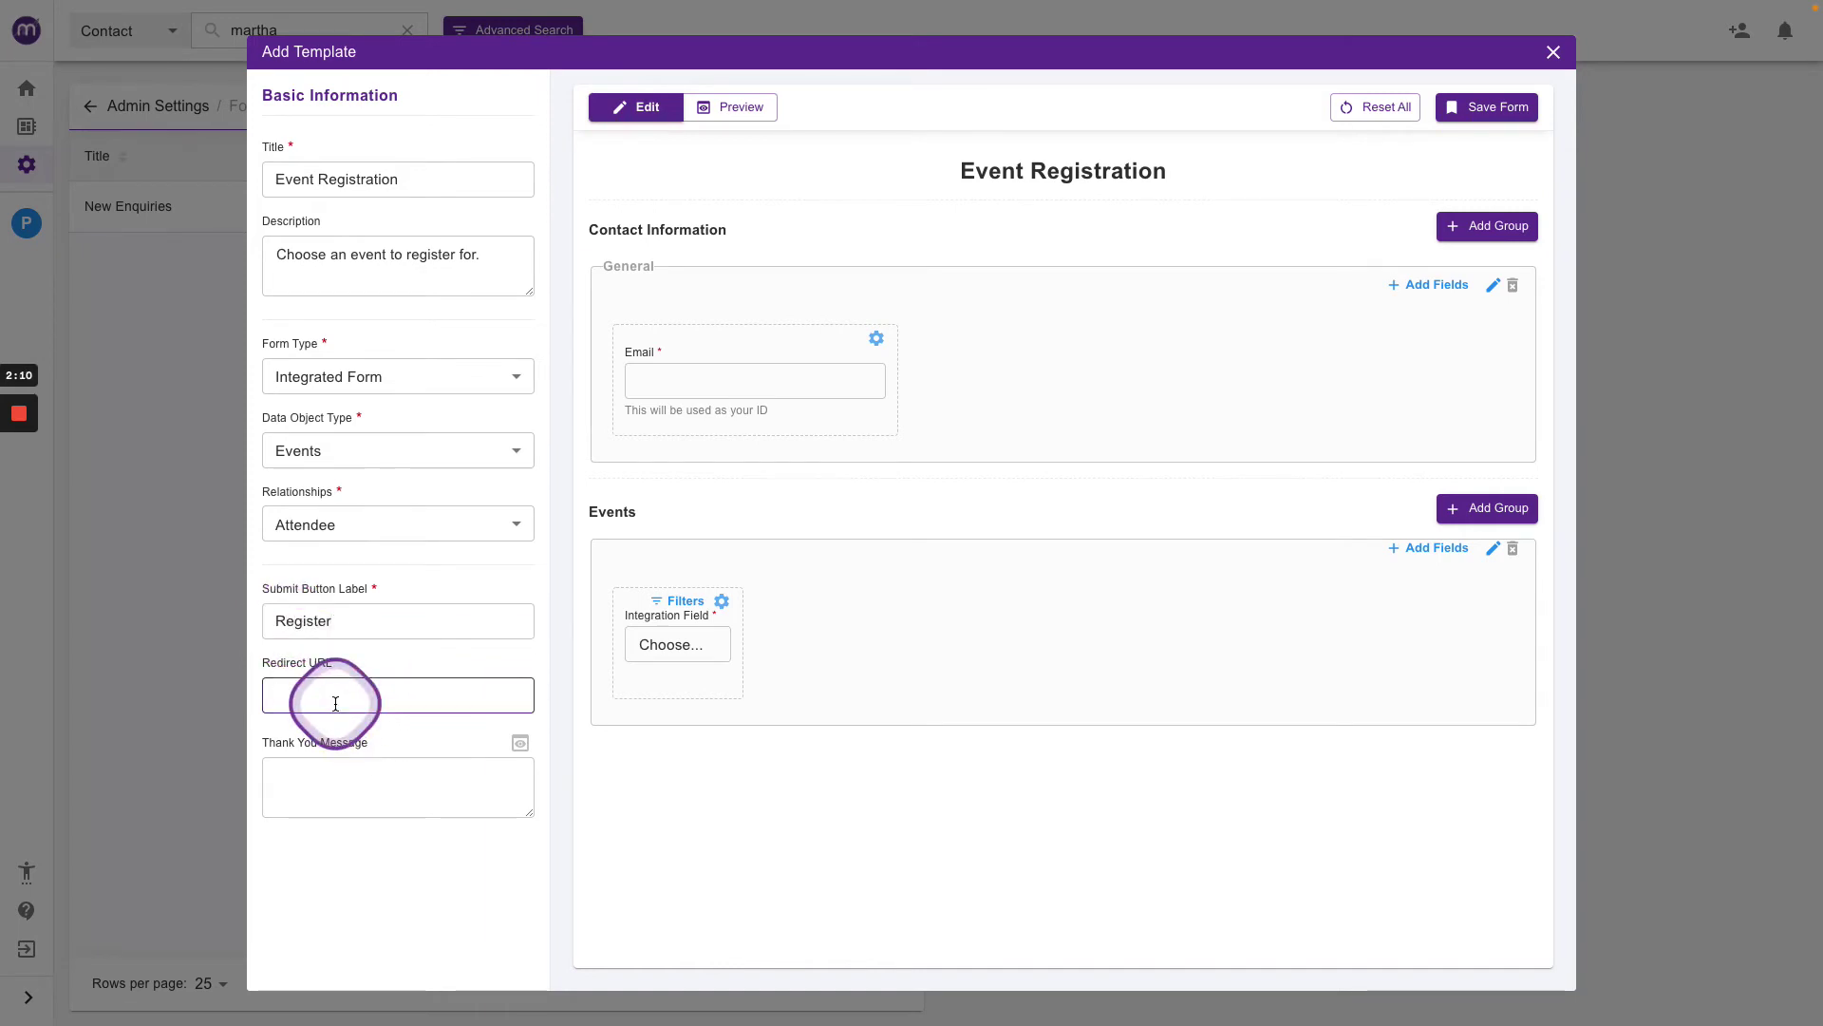
left_click(305, 778)
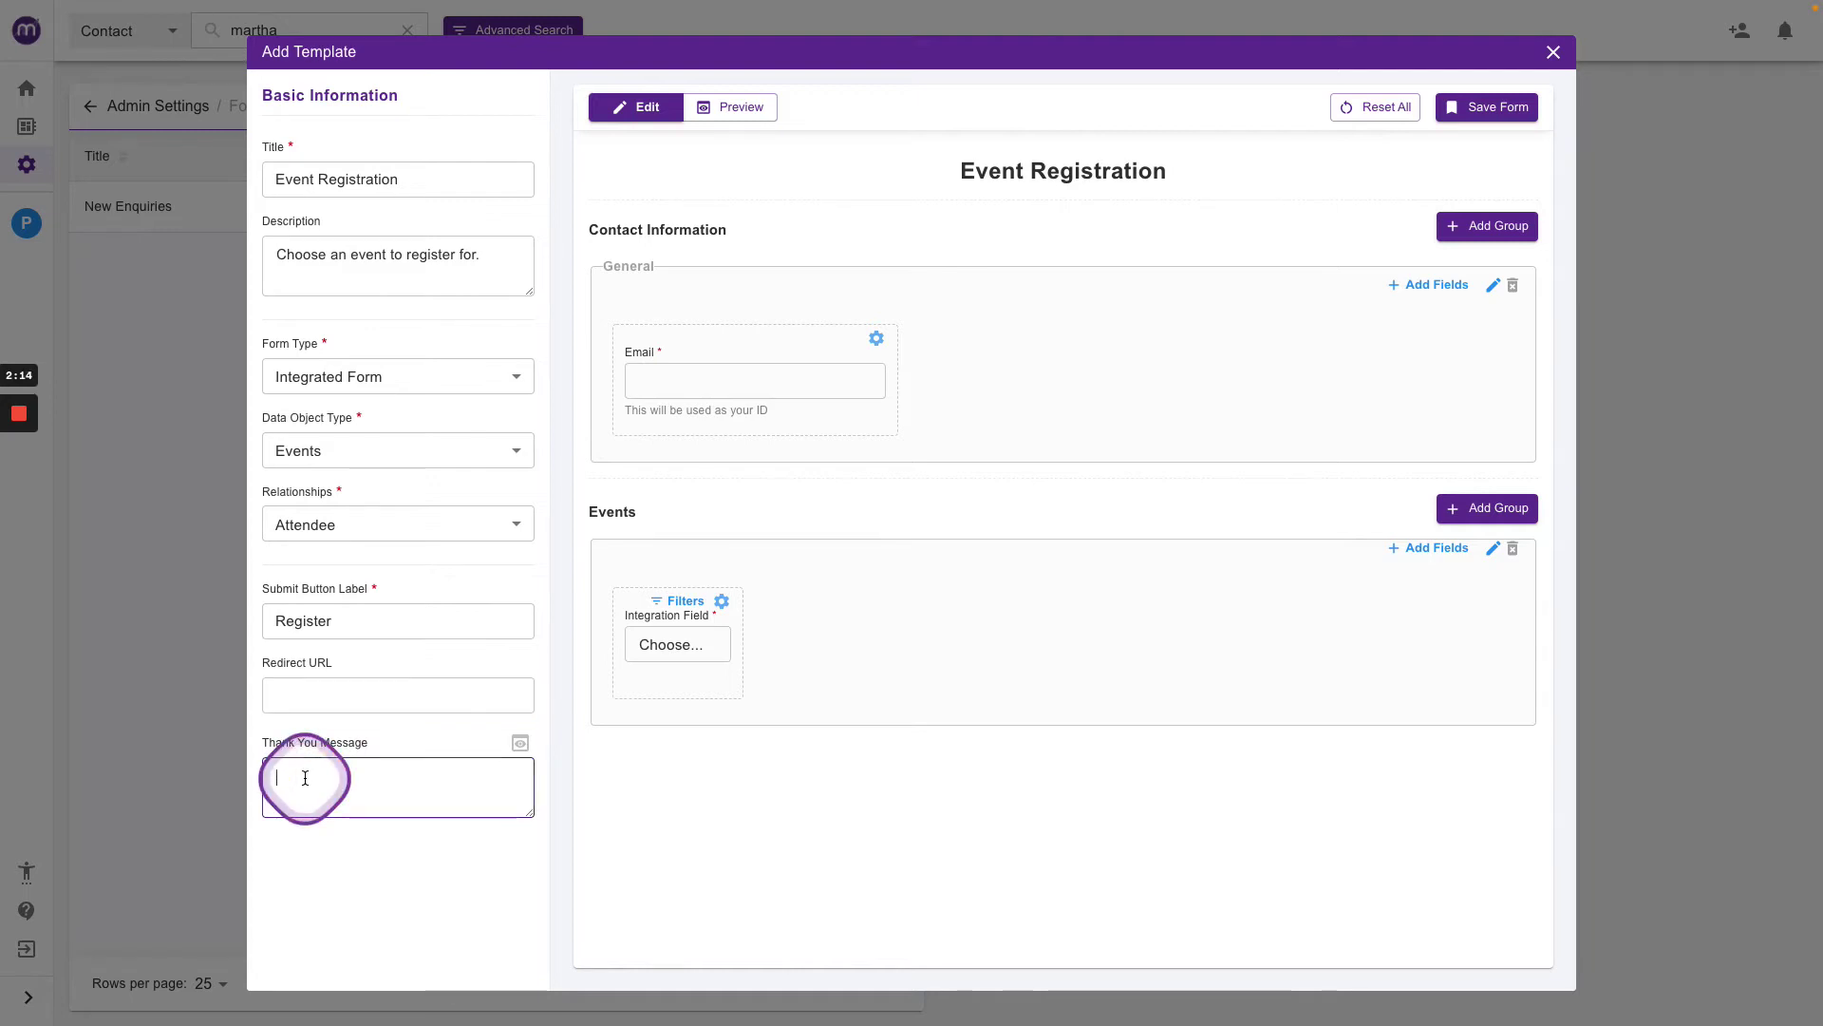
type("Thanks for ")
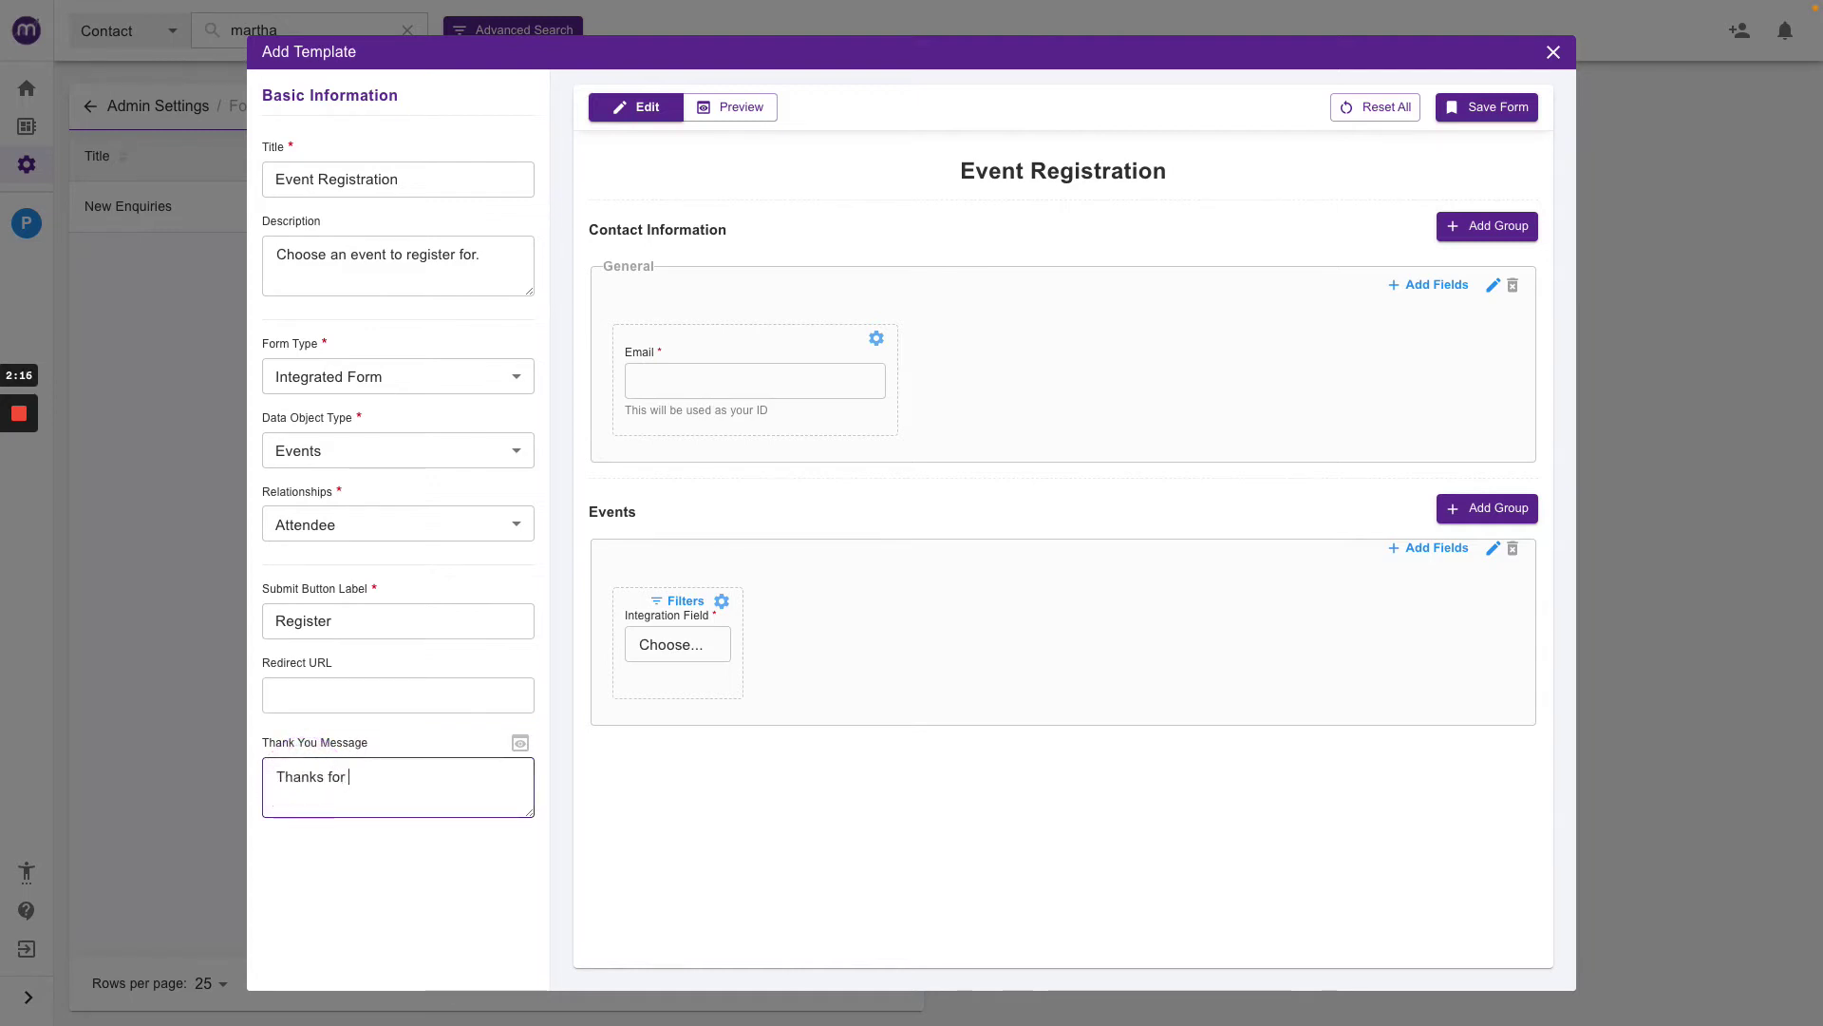
type("registering.")
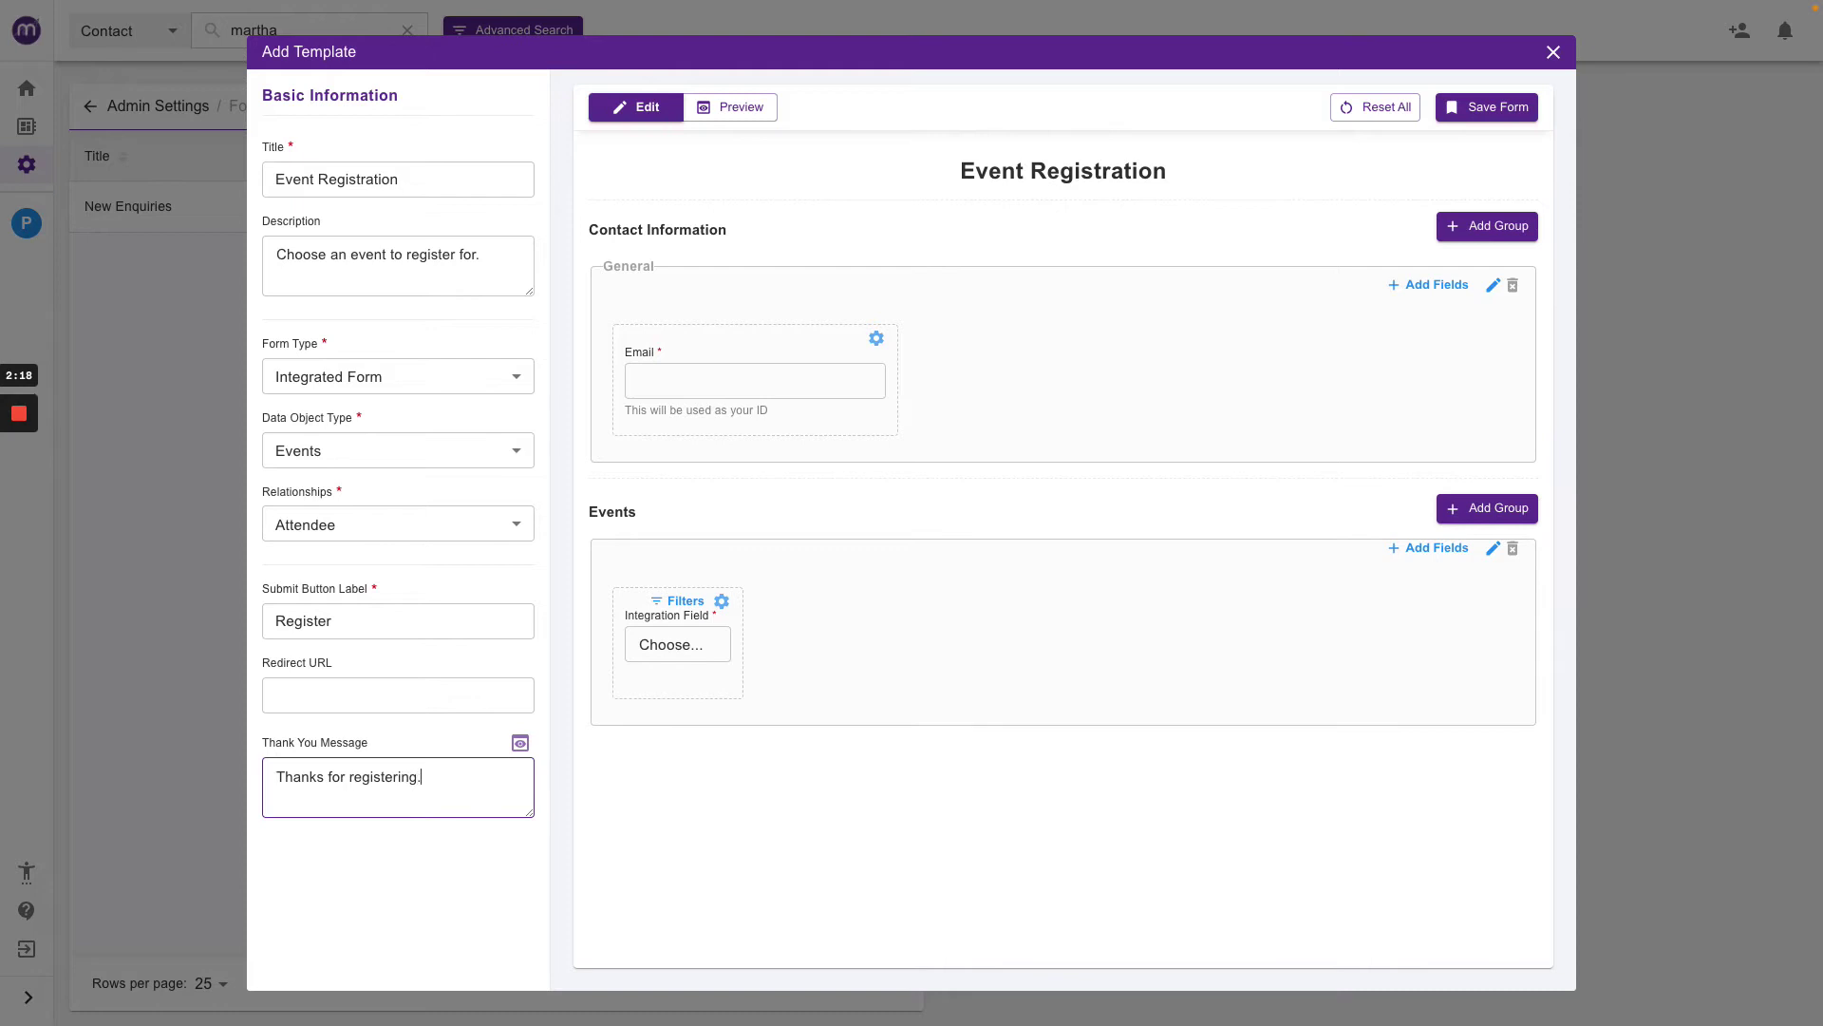
type(" You can now close this page.")
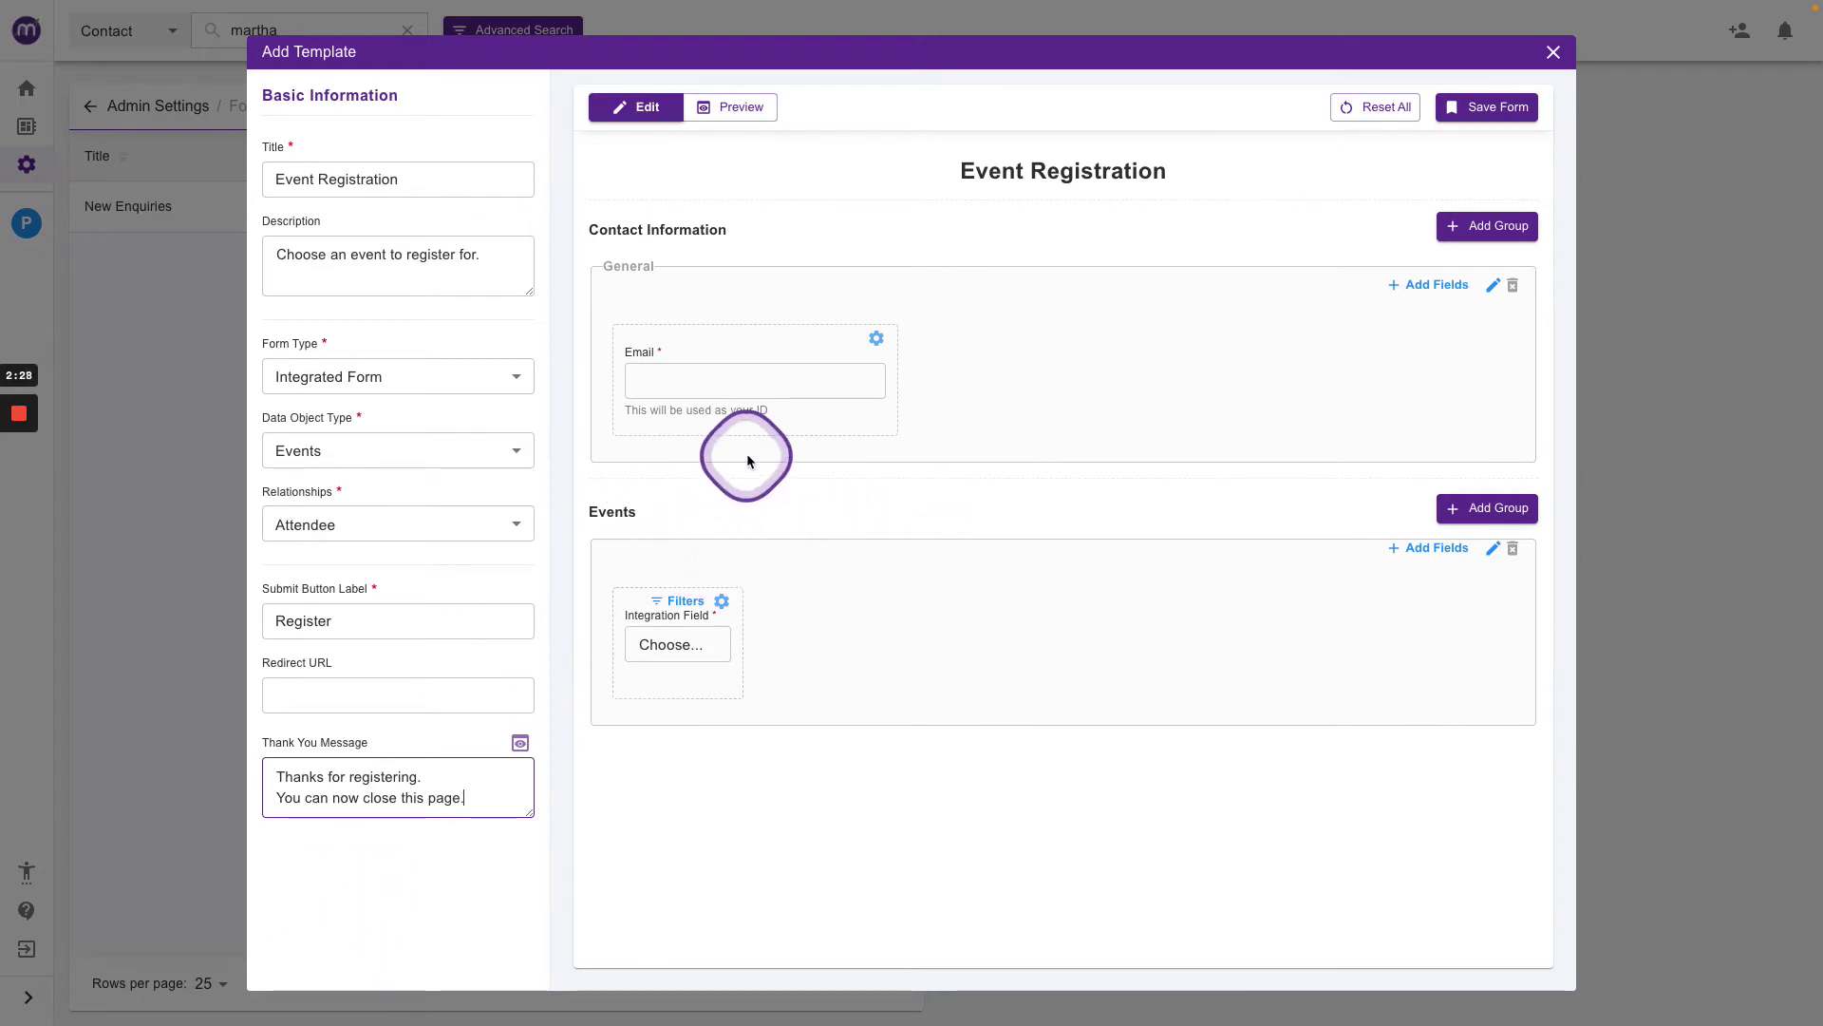
Step: Add the First Name field to the first column of the General group under Contact Information
left_click(1425, 285)
left_click(1342, 432)
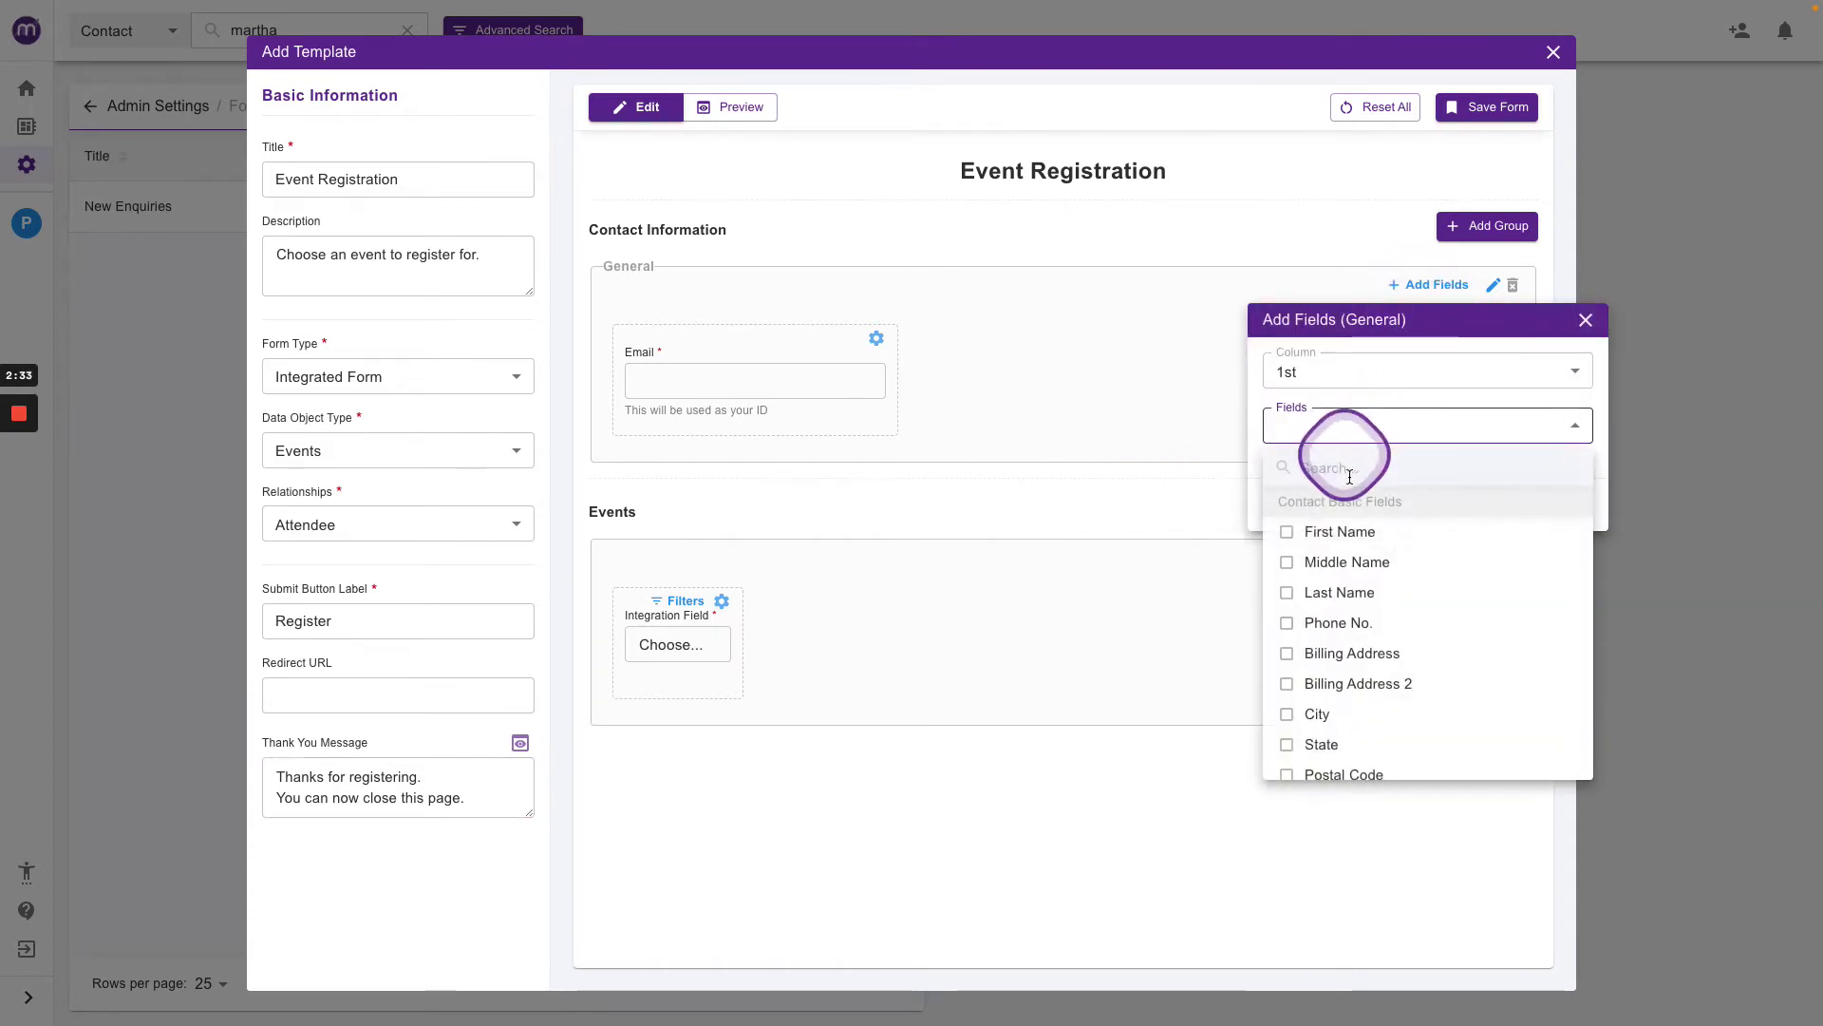
left_click(1306, 534)
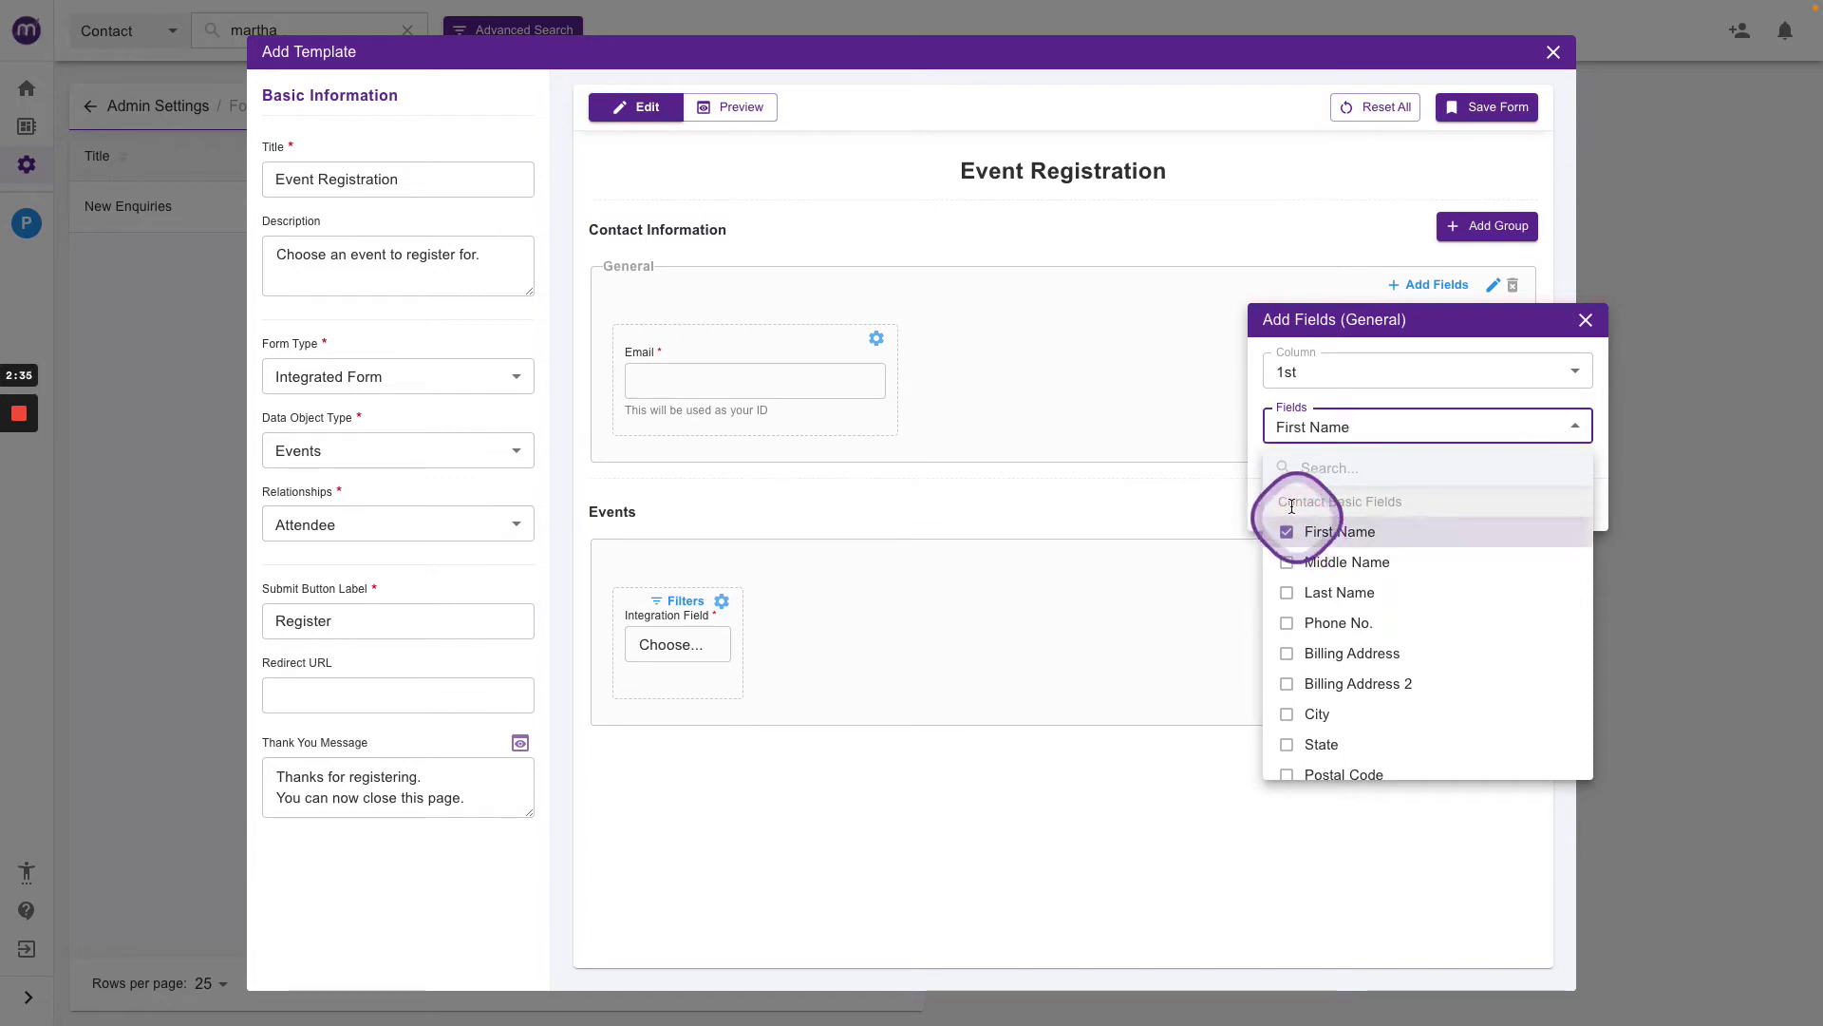
left_click(1256, 417)
left_click(1547, 501)
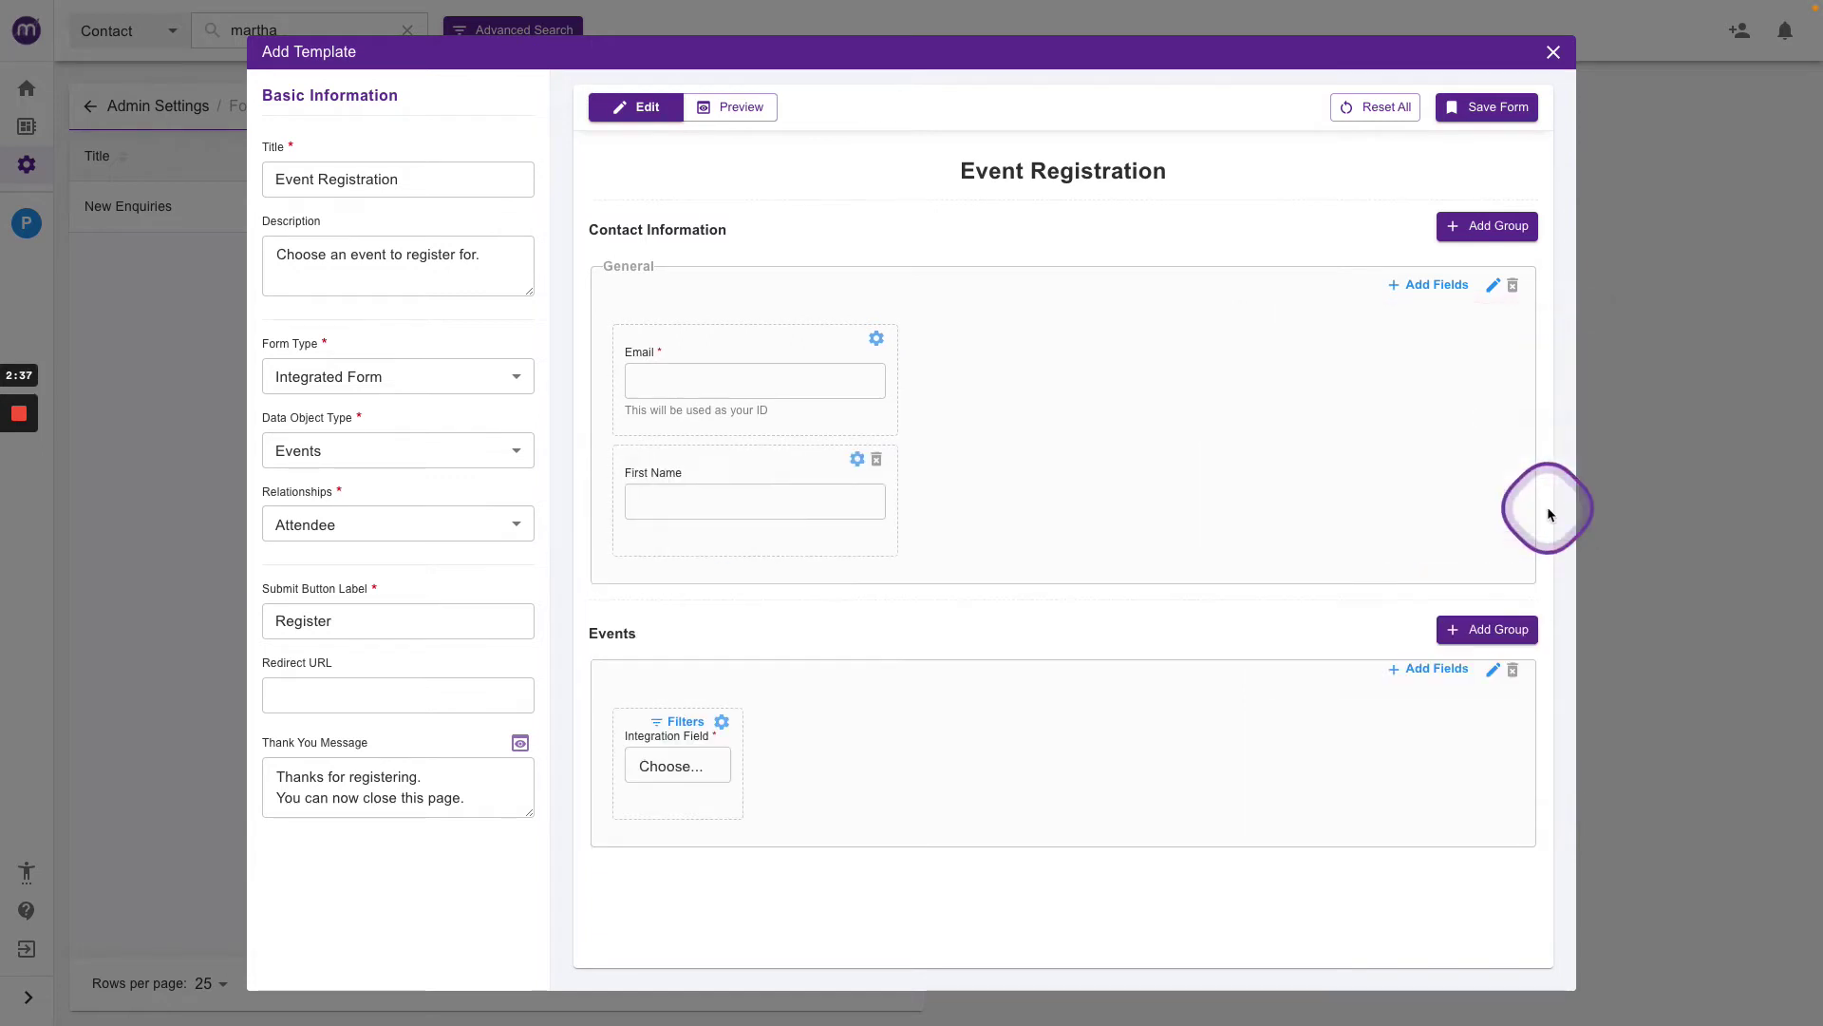
Step: Reduce the General contact group to a single column and move First Name above Email
left_click(1493, 286)
left_click(1449, 329)
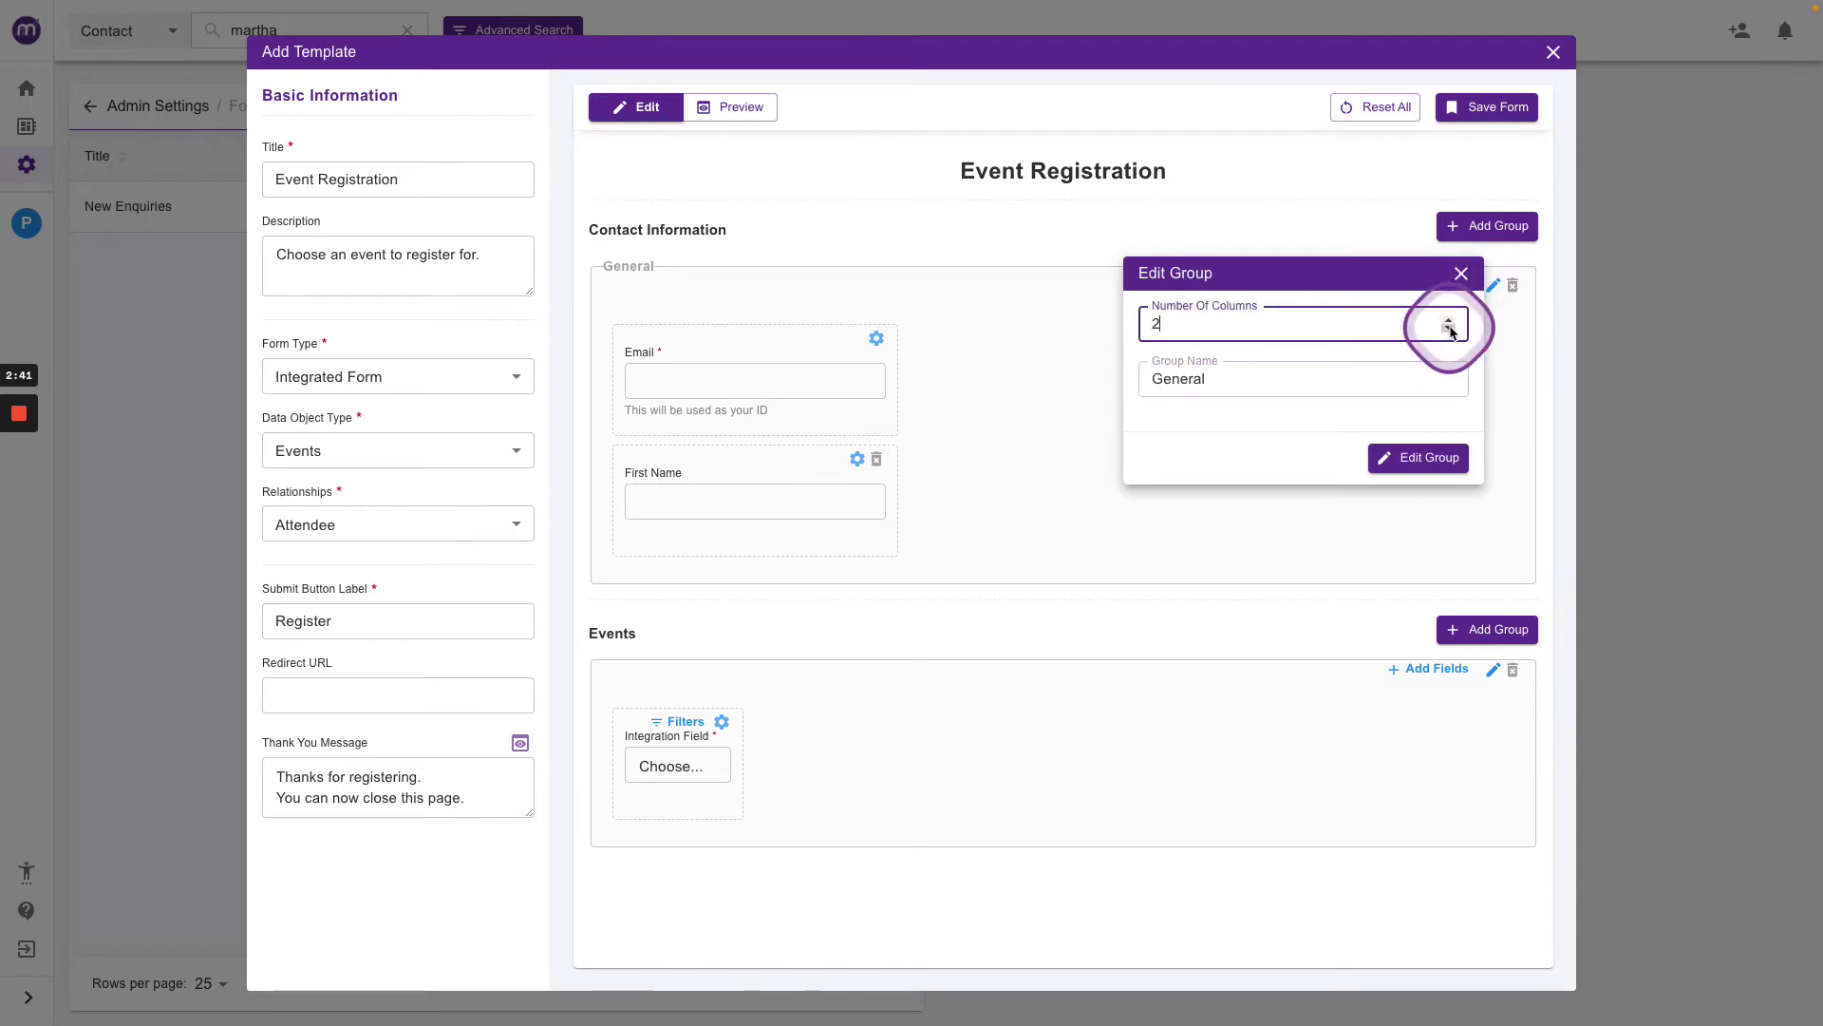
left_click(1449, 329)
left_click(1418, 458)
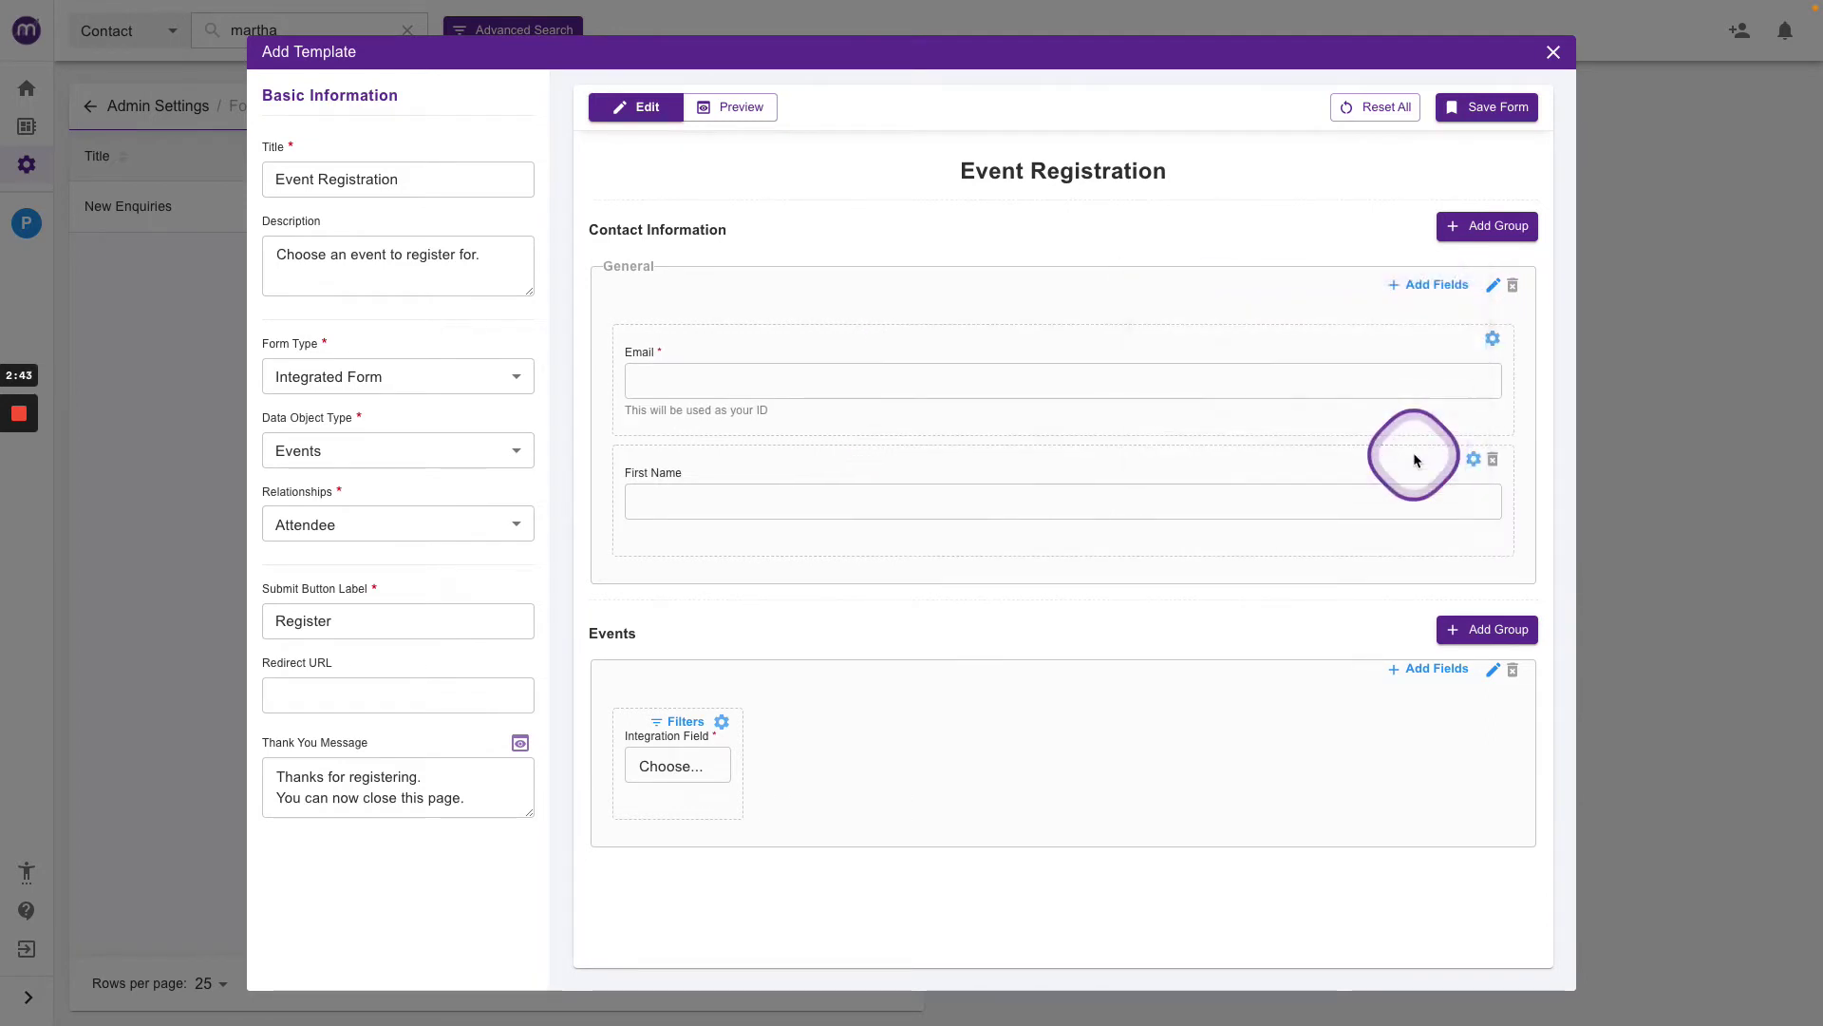
left_click(1002, 500)
left_click_drag(1003, 500, 966, 340)
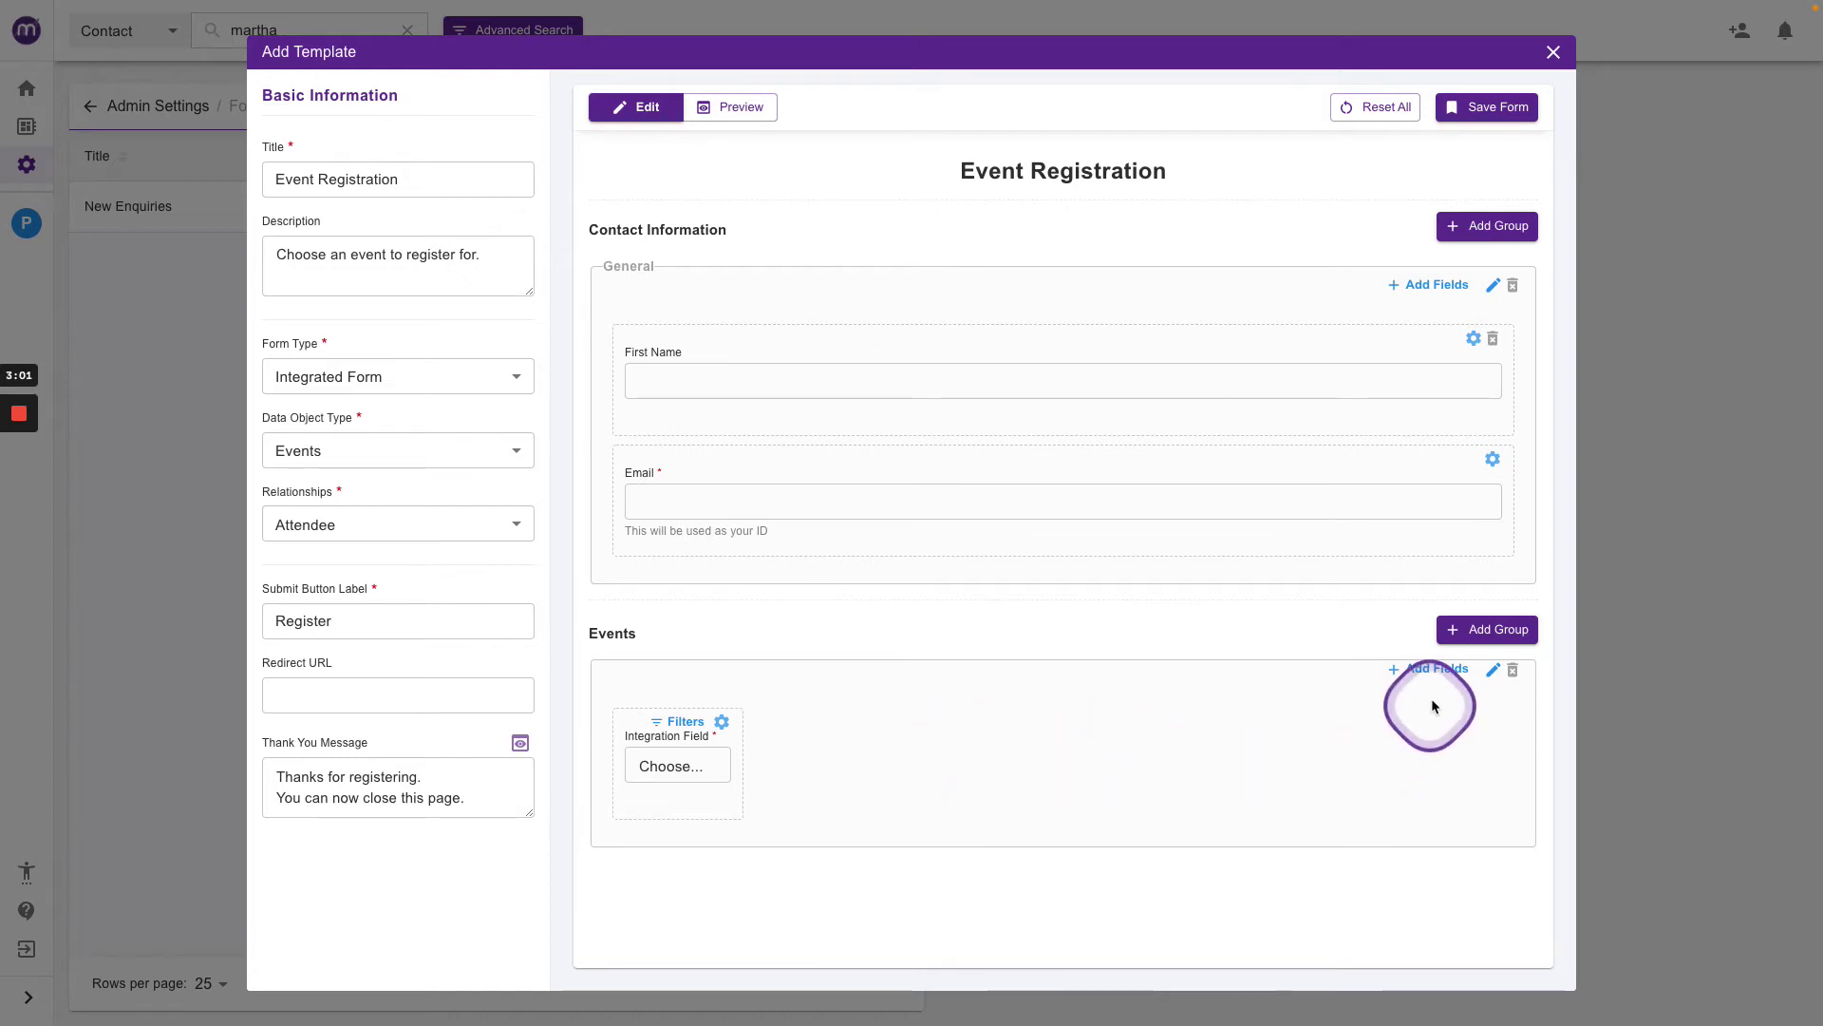
Step: Filter the Events integration field so that Event Start is greater than today
left_click(1477, 115)
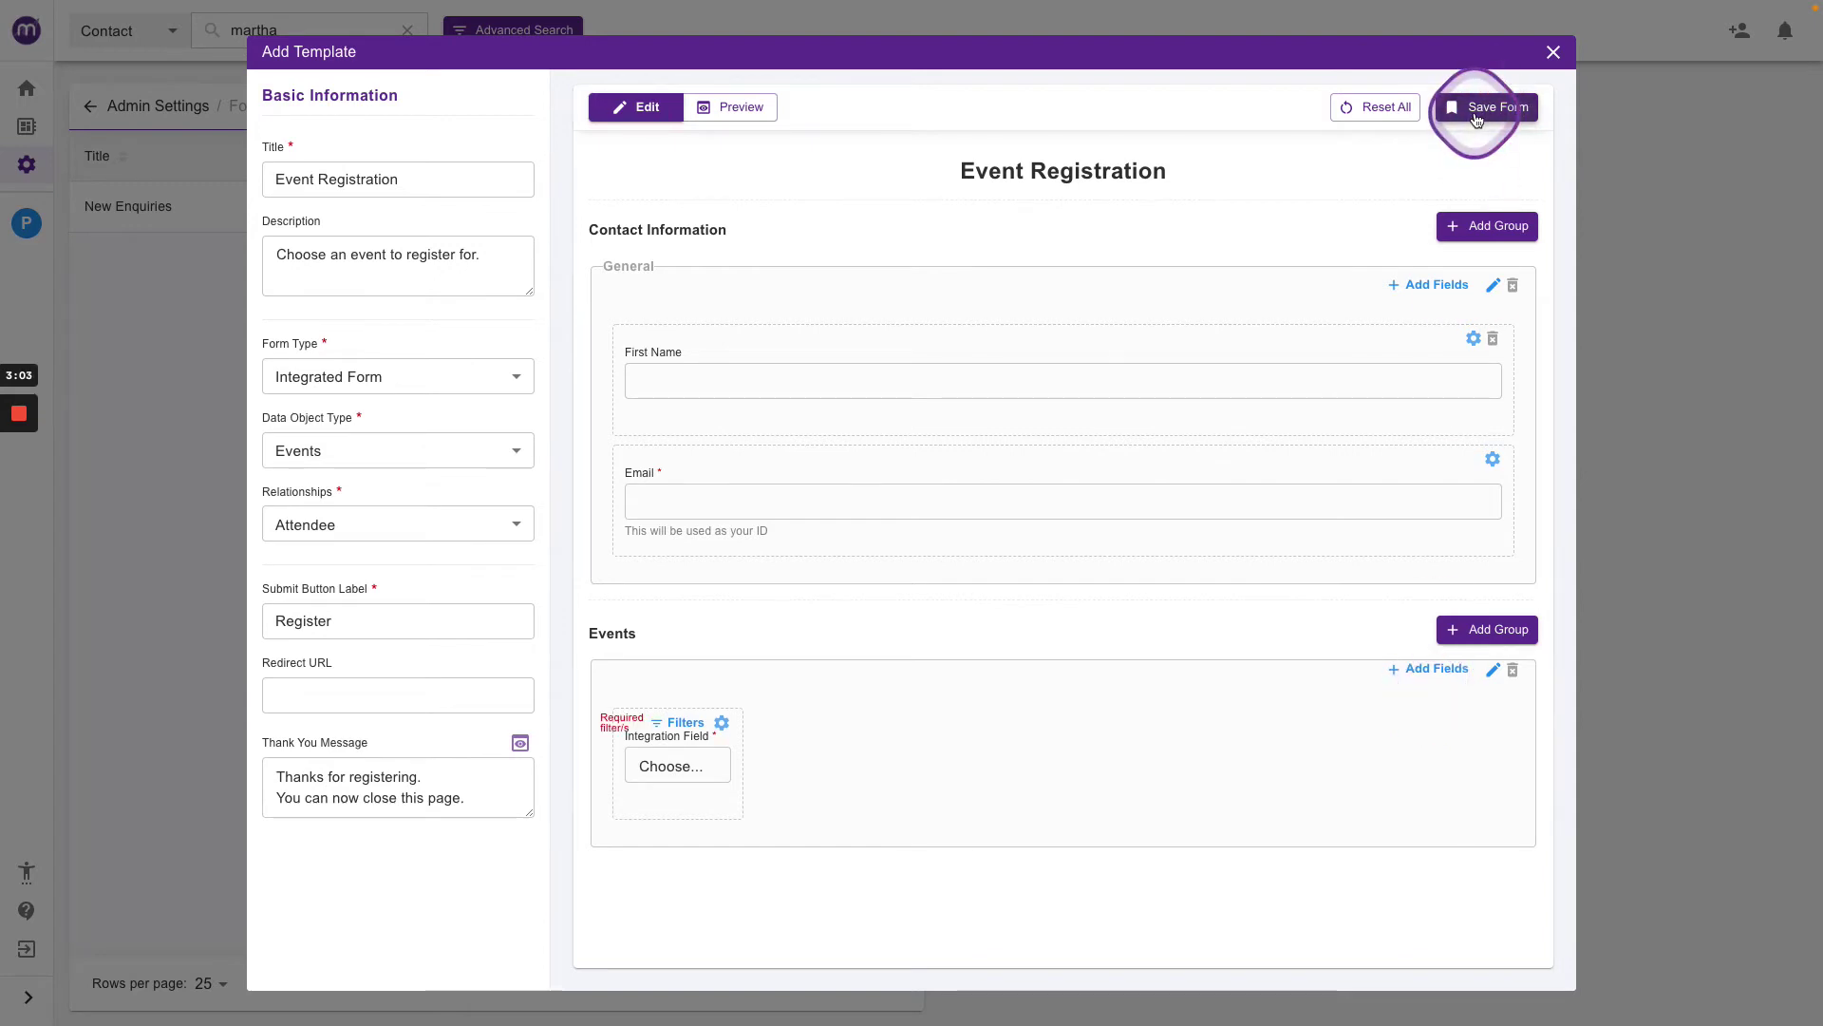
left_click(683, 725)
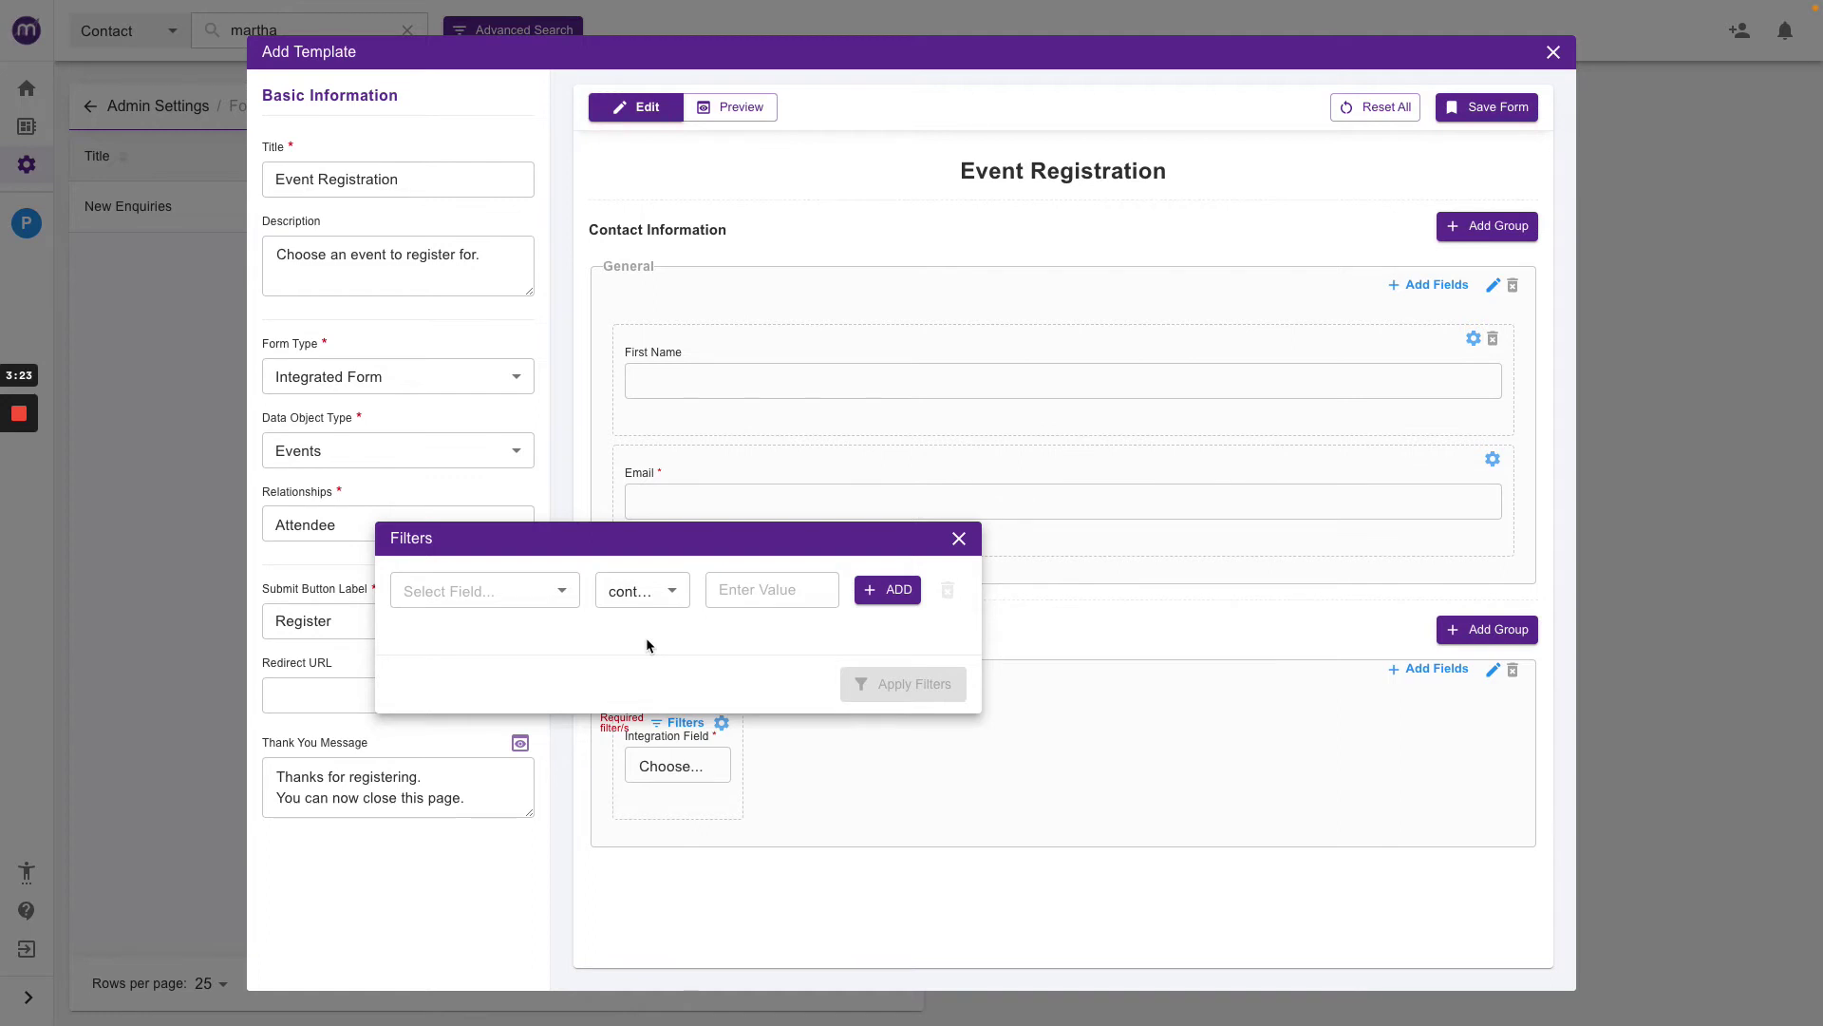
left_click(541, 600)
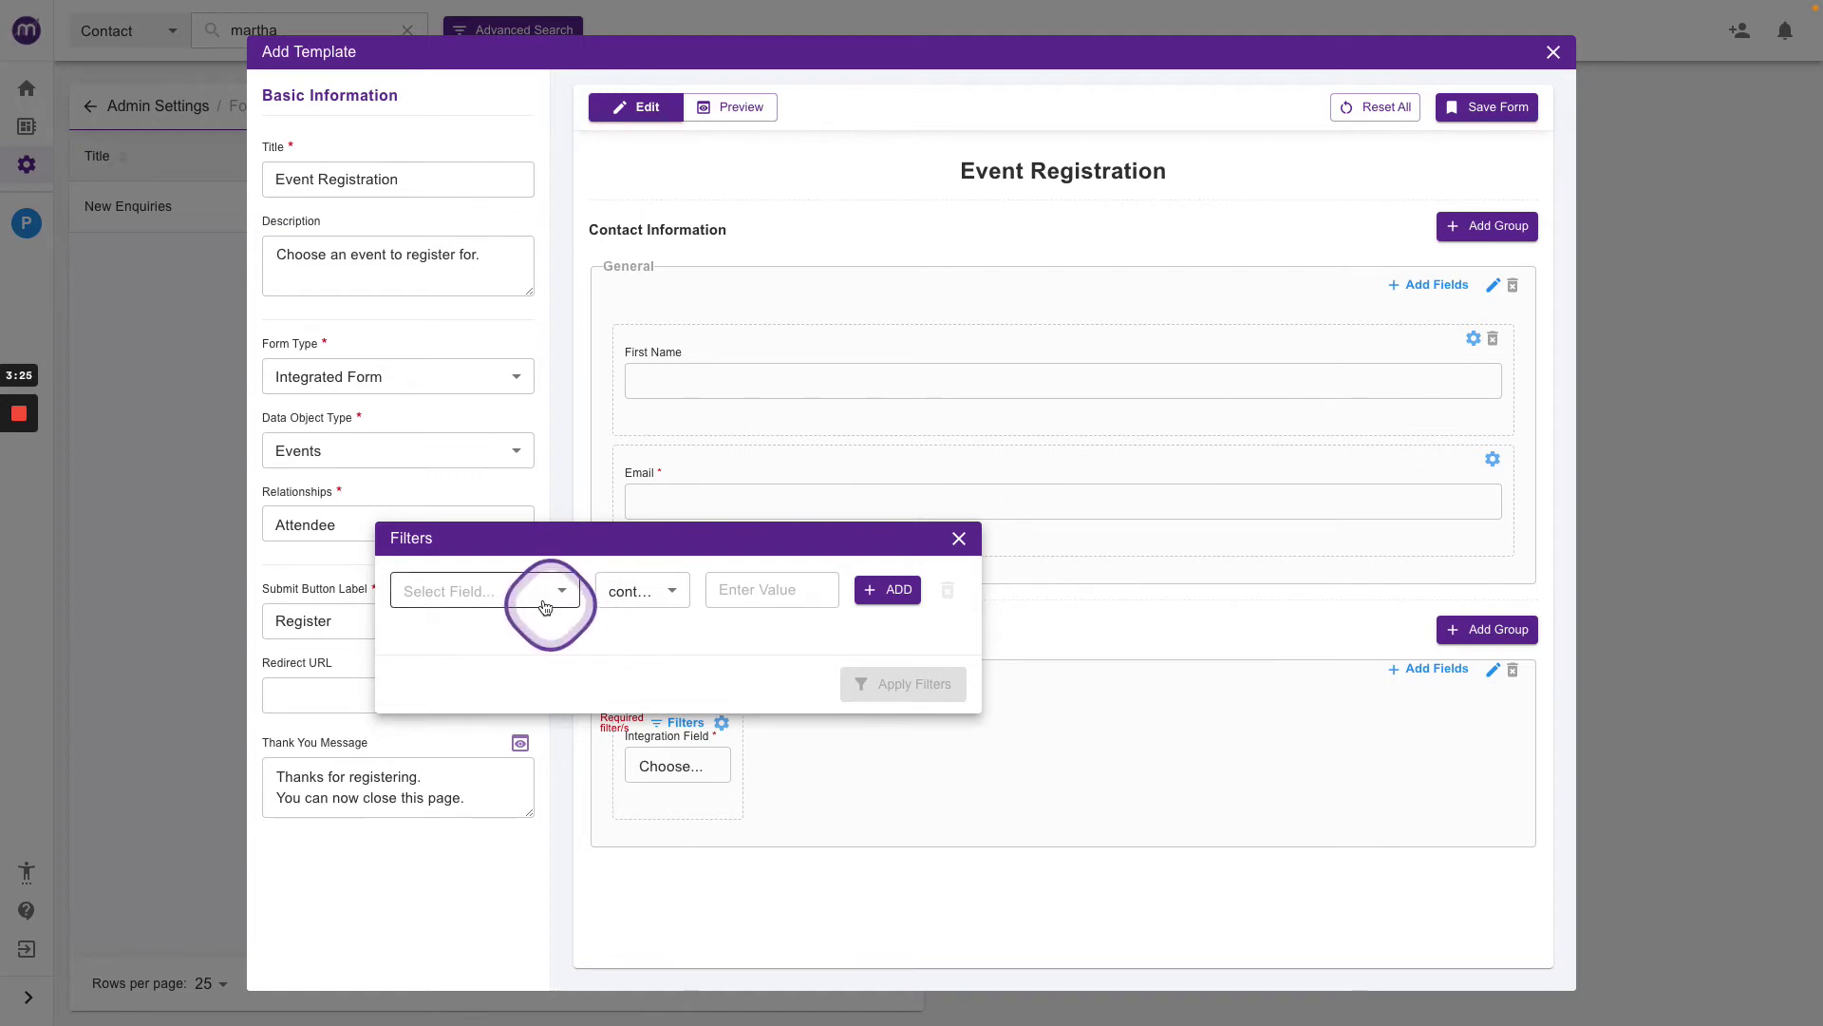
type("sta")
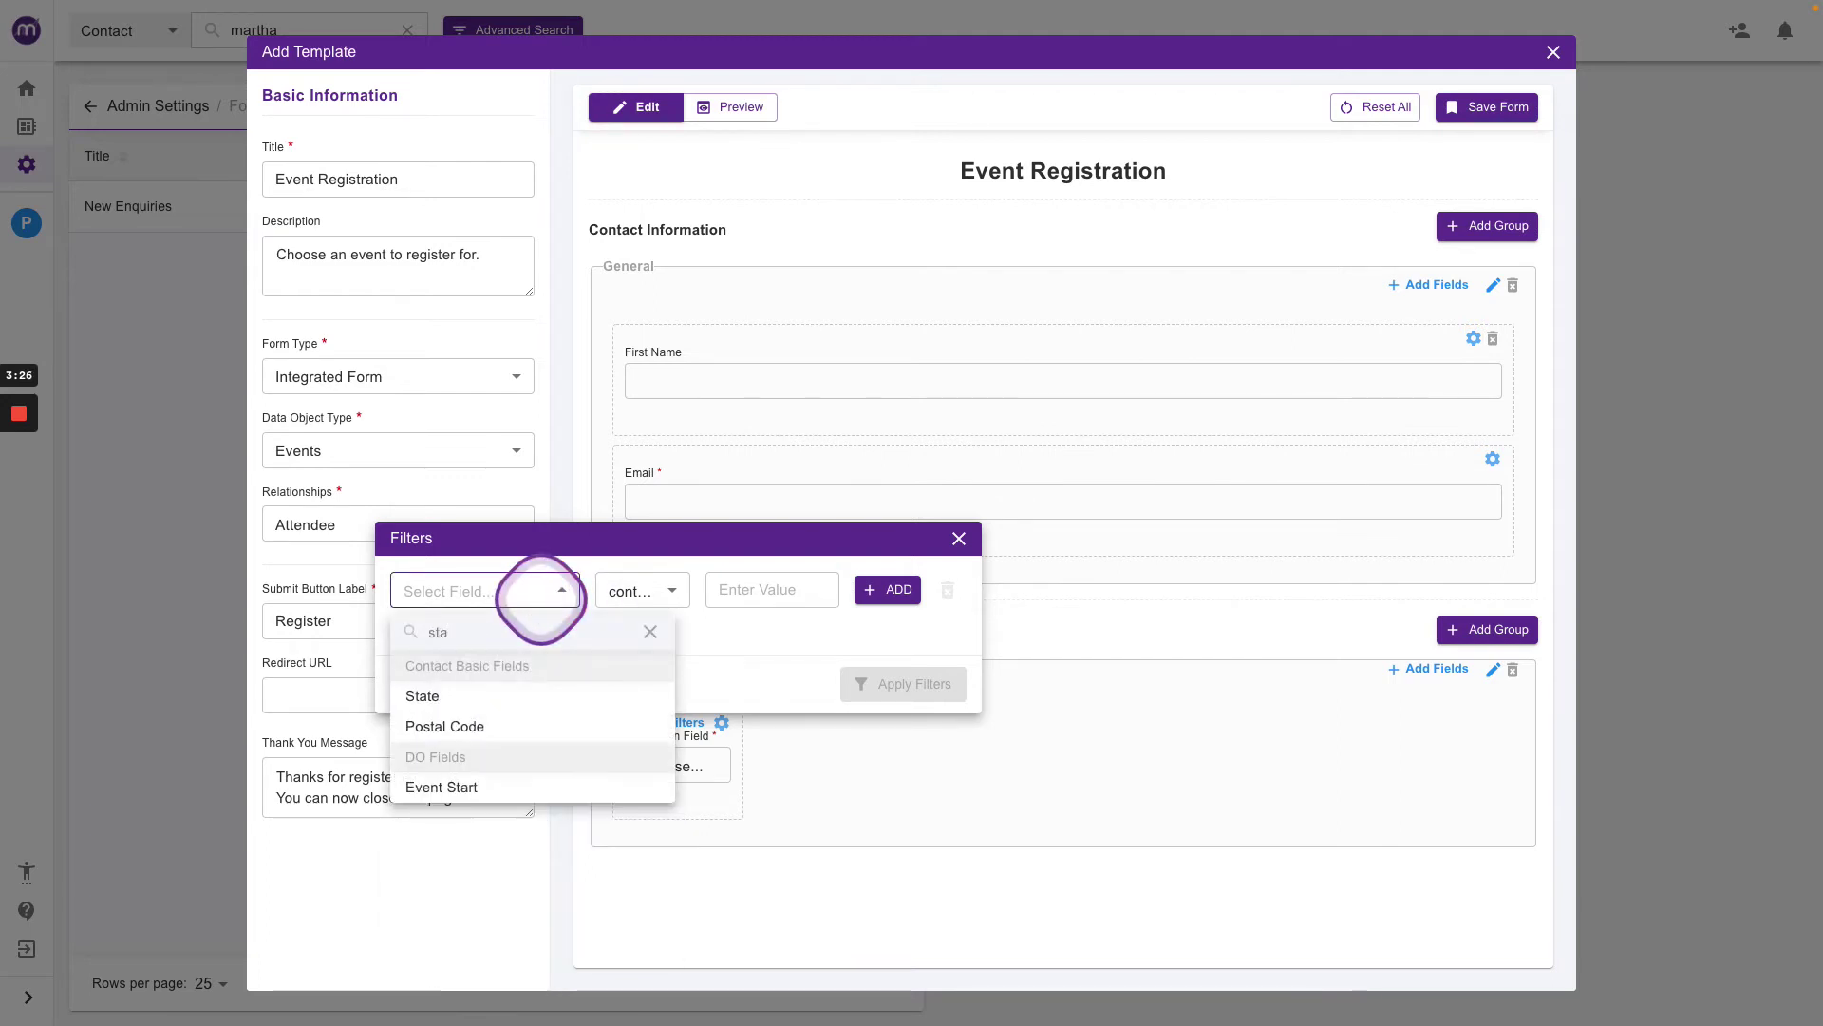
left_click(454, 788)
left_click(631, 591)
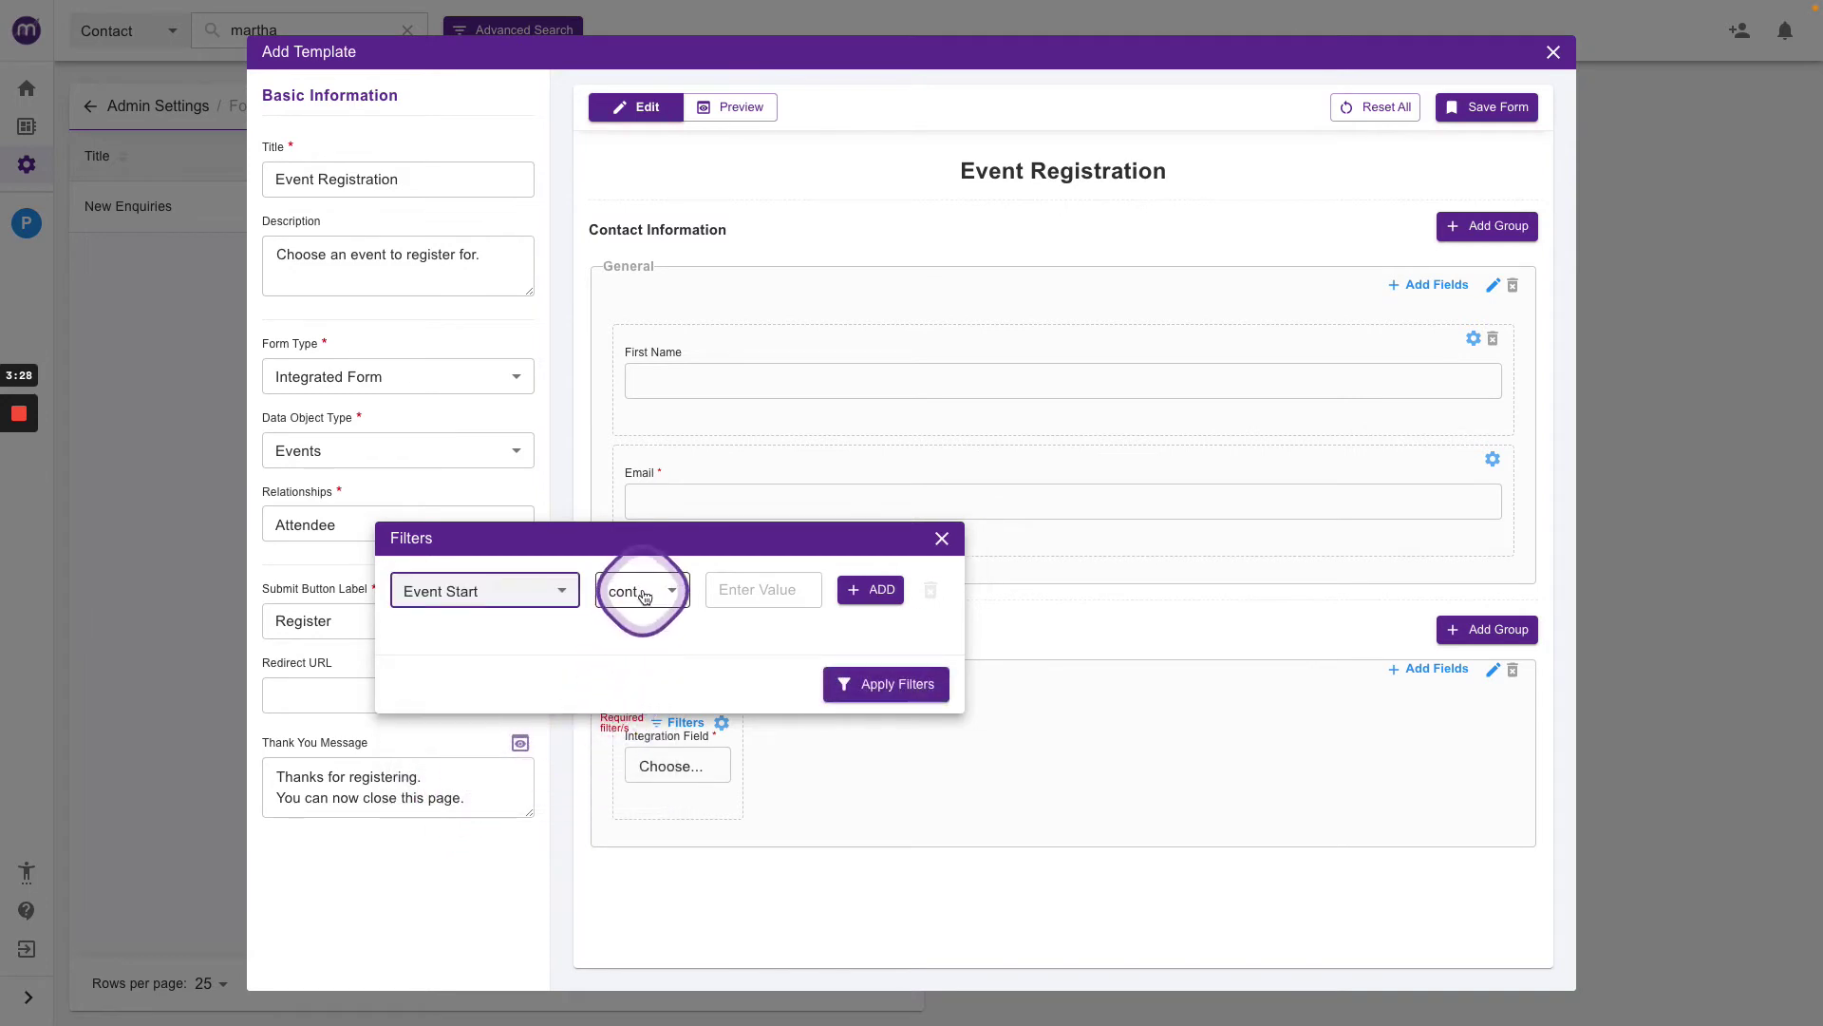
left_click(634, 757)
left_click(637, 787)
left_click(752, 595)
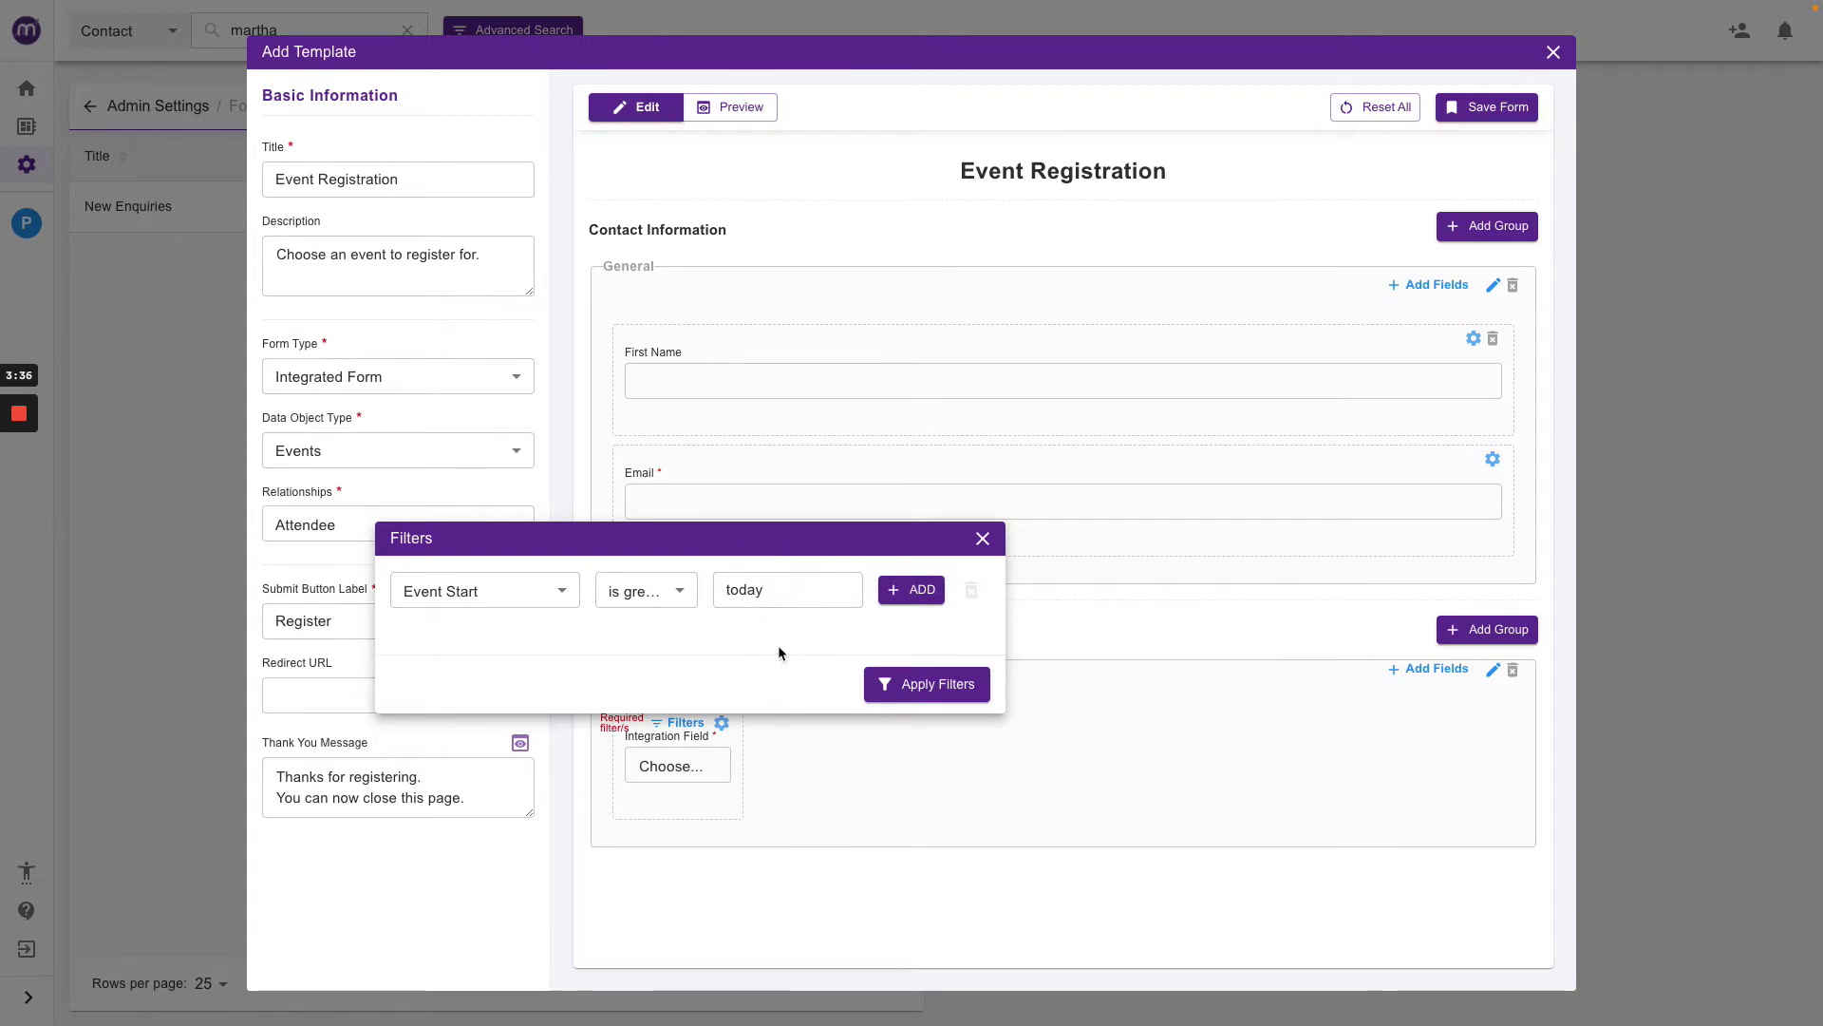
Step: Add an AND condition where Event City is London or Manchester, apply the filters and save the form
left_click(910, 593)
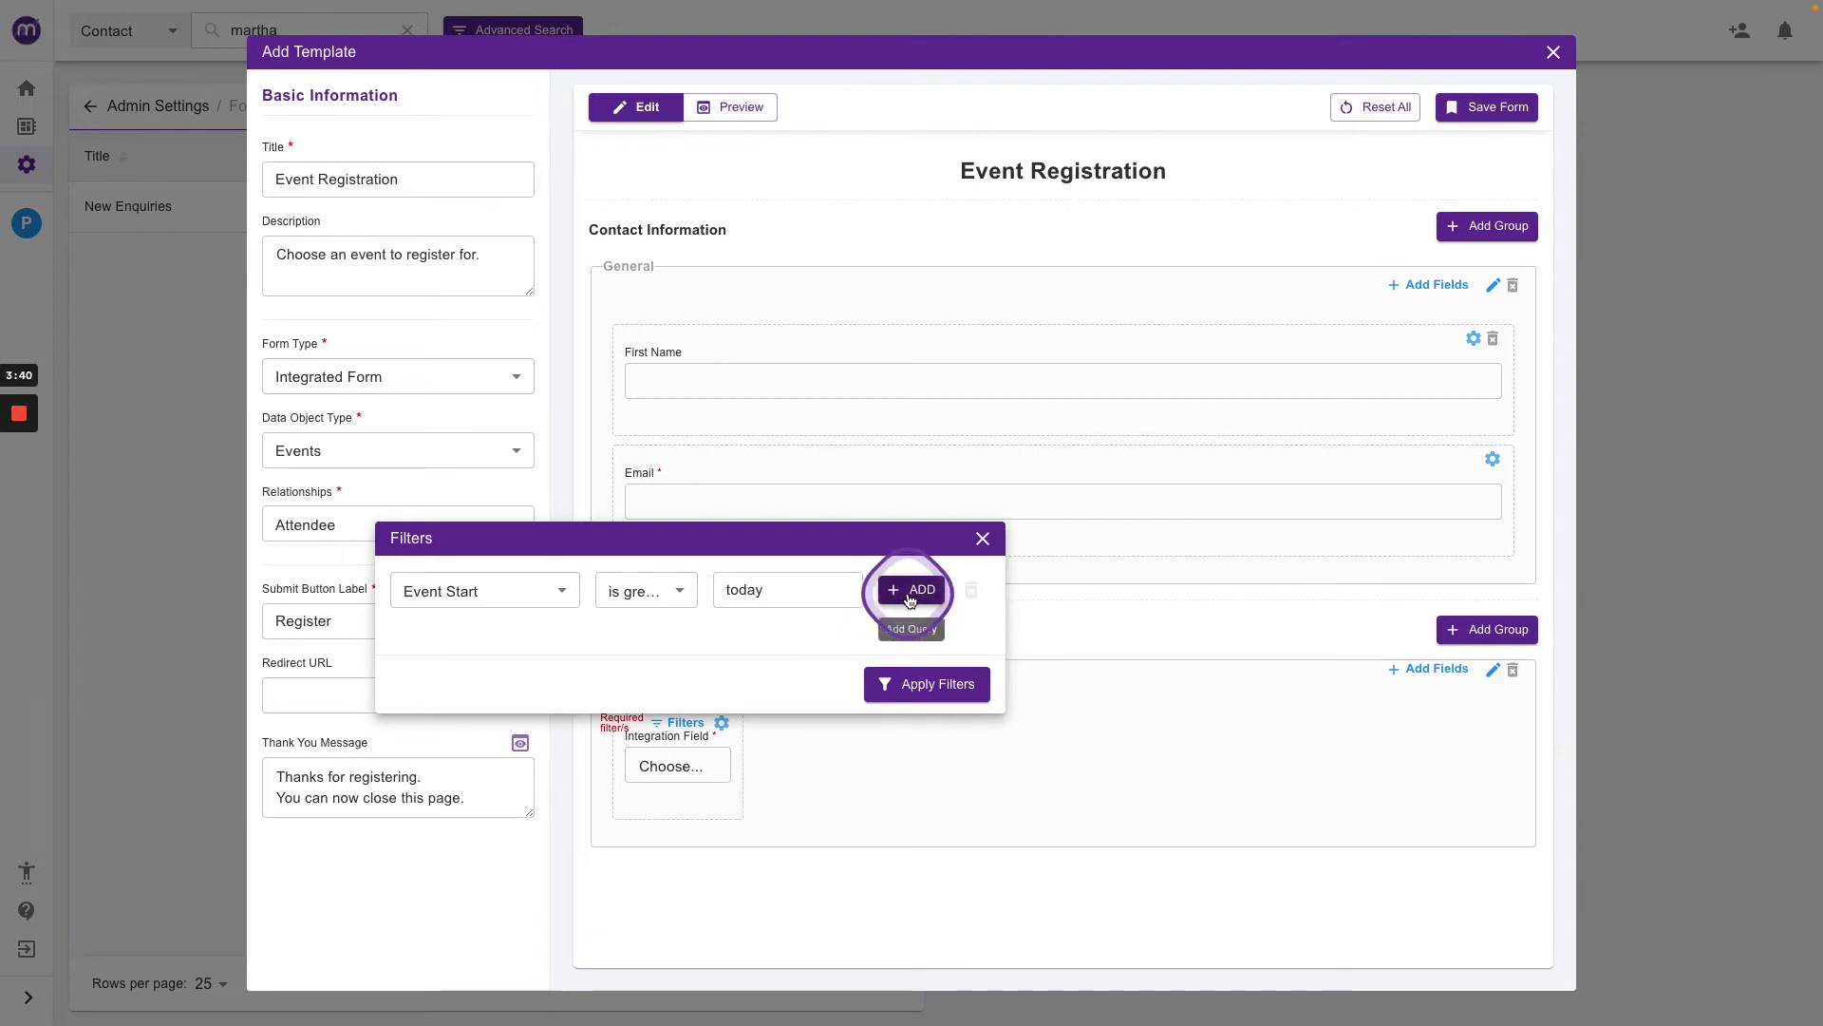
left_click(918, 634)
left_click(426, 646)
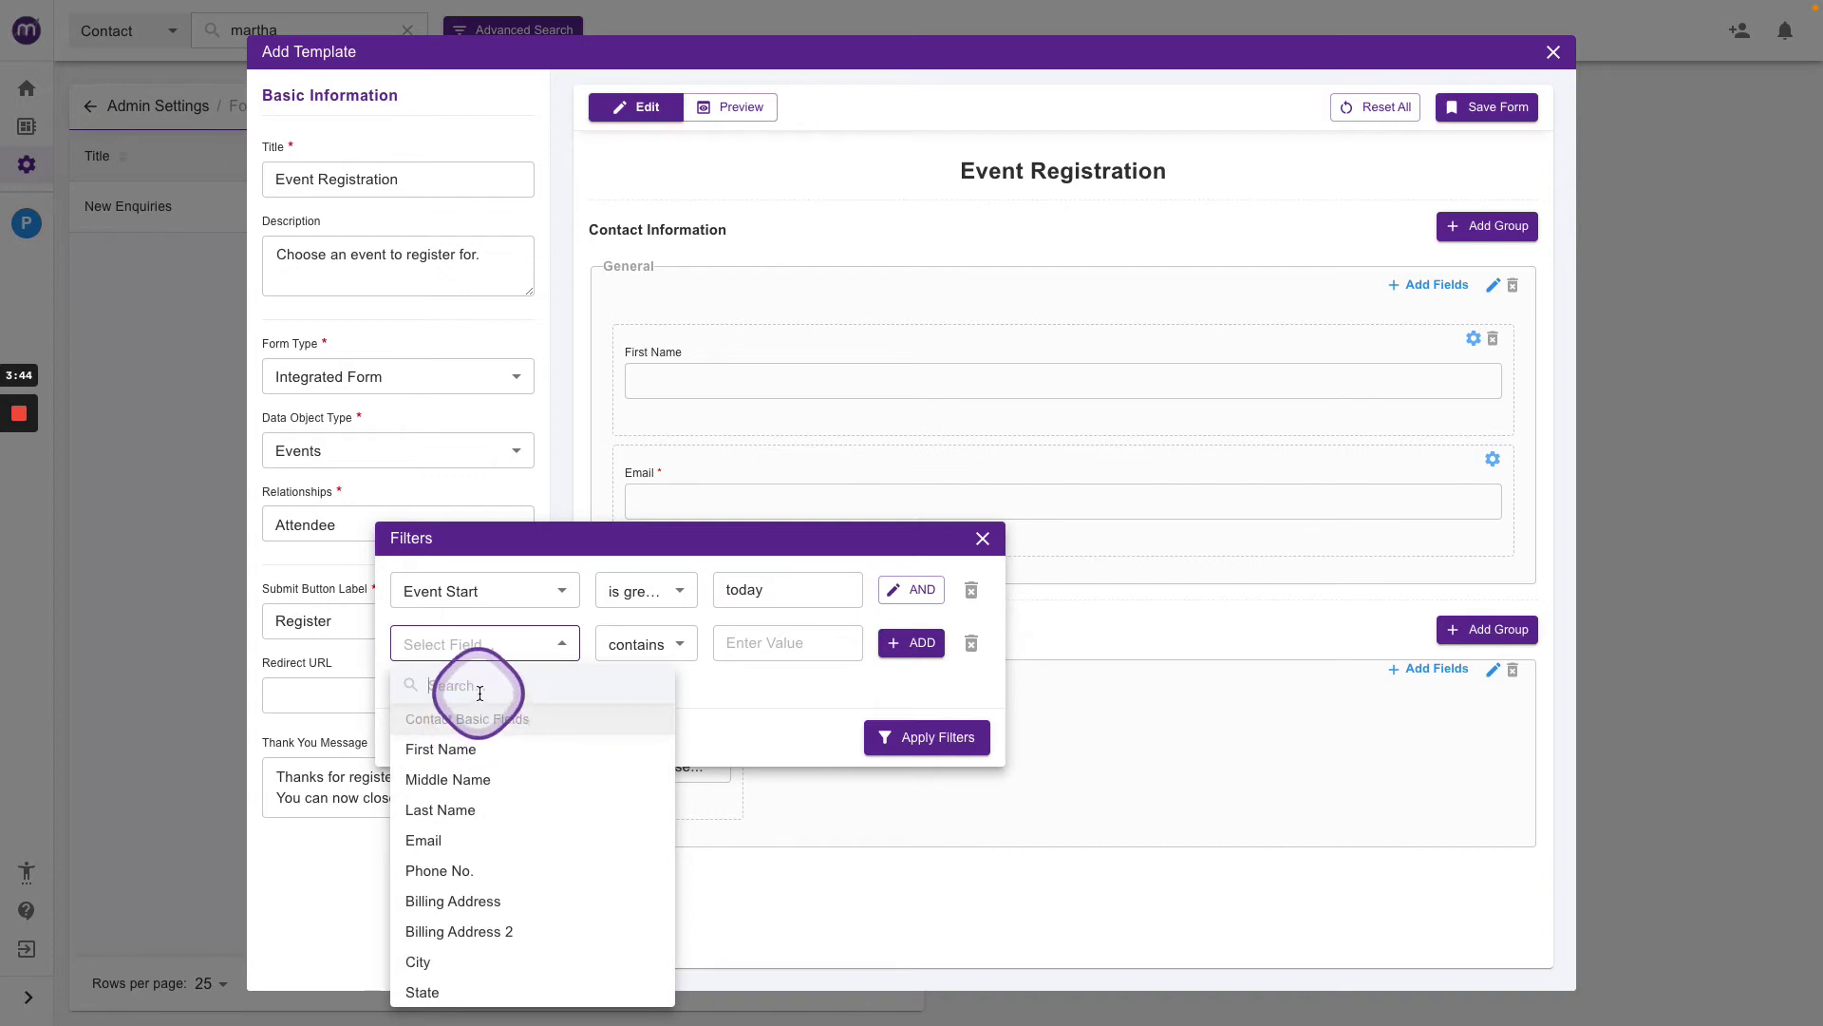
type("eve")
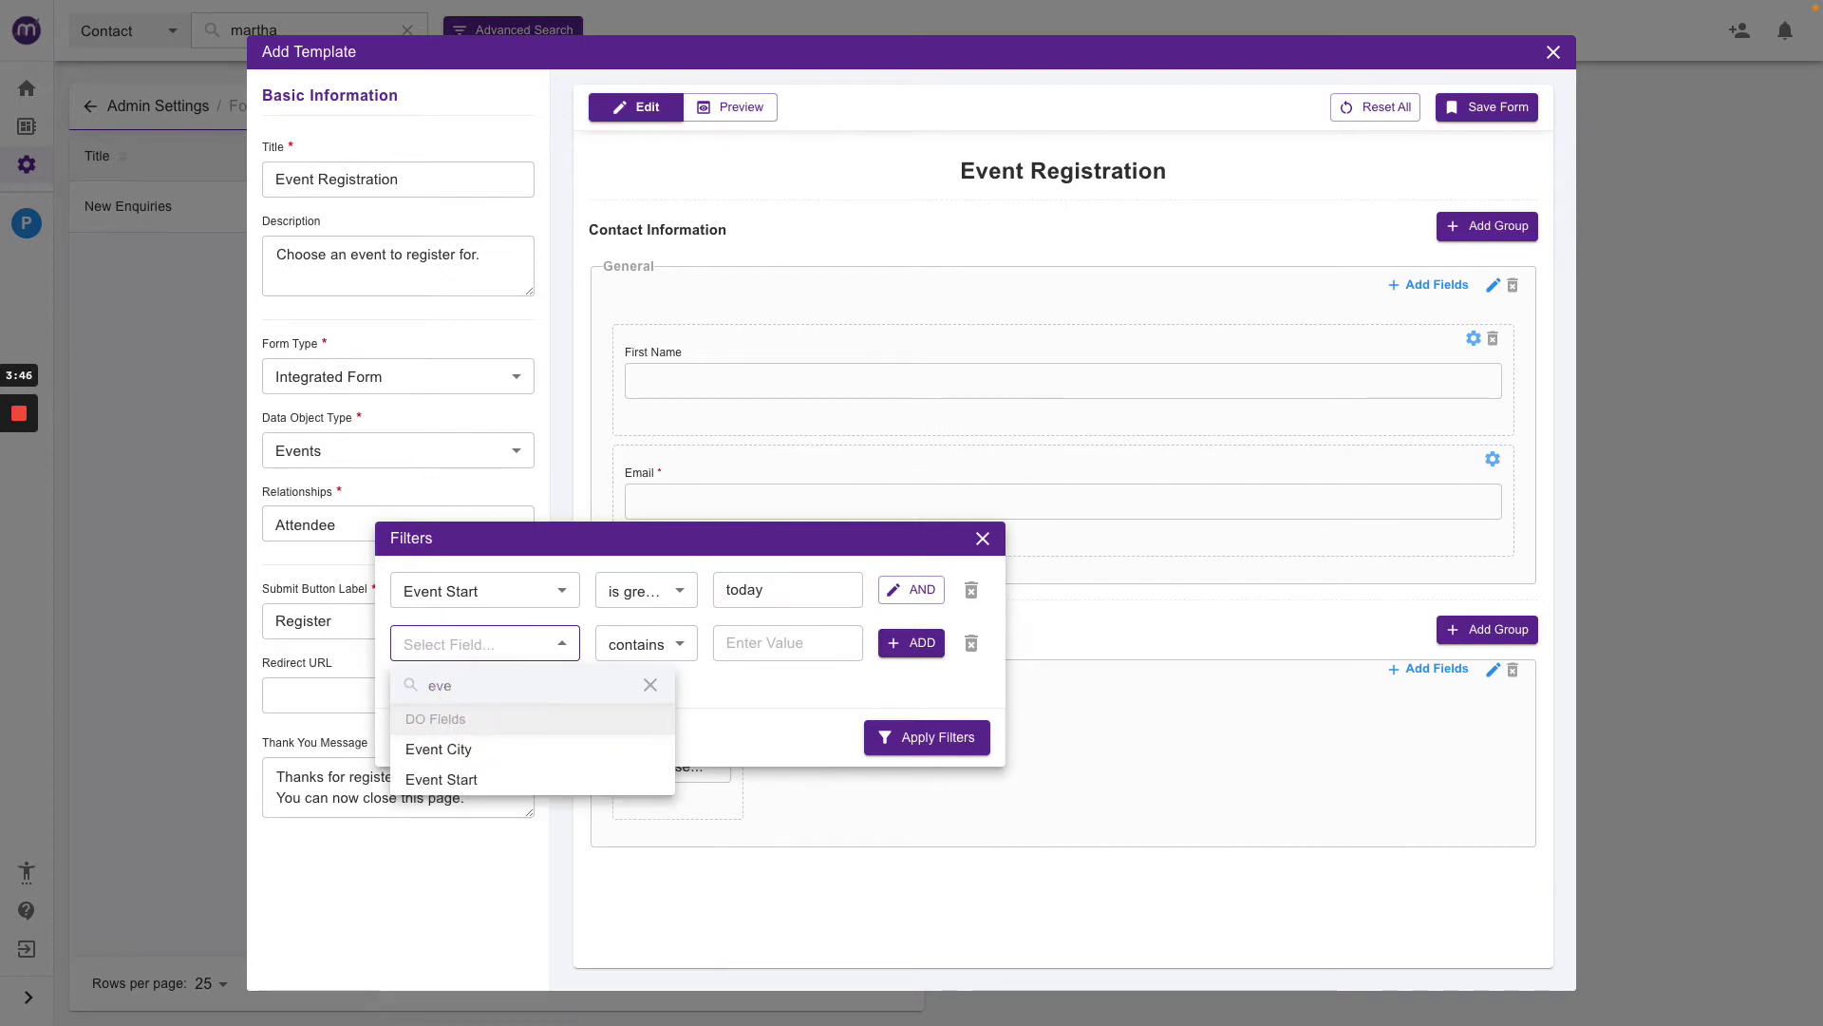
left_click(452, 753)
left_click(642, 646)
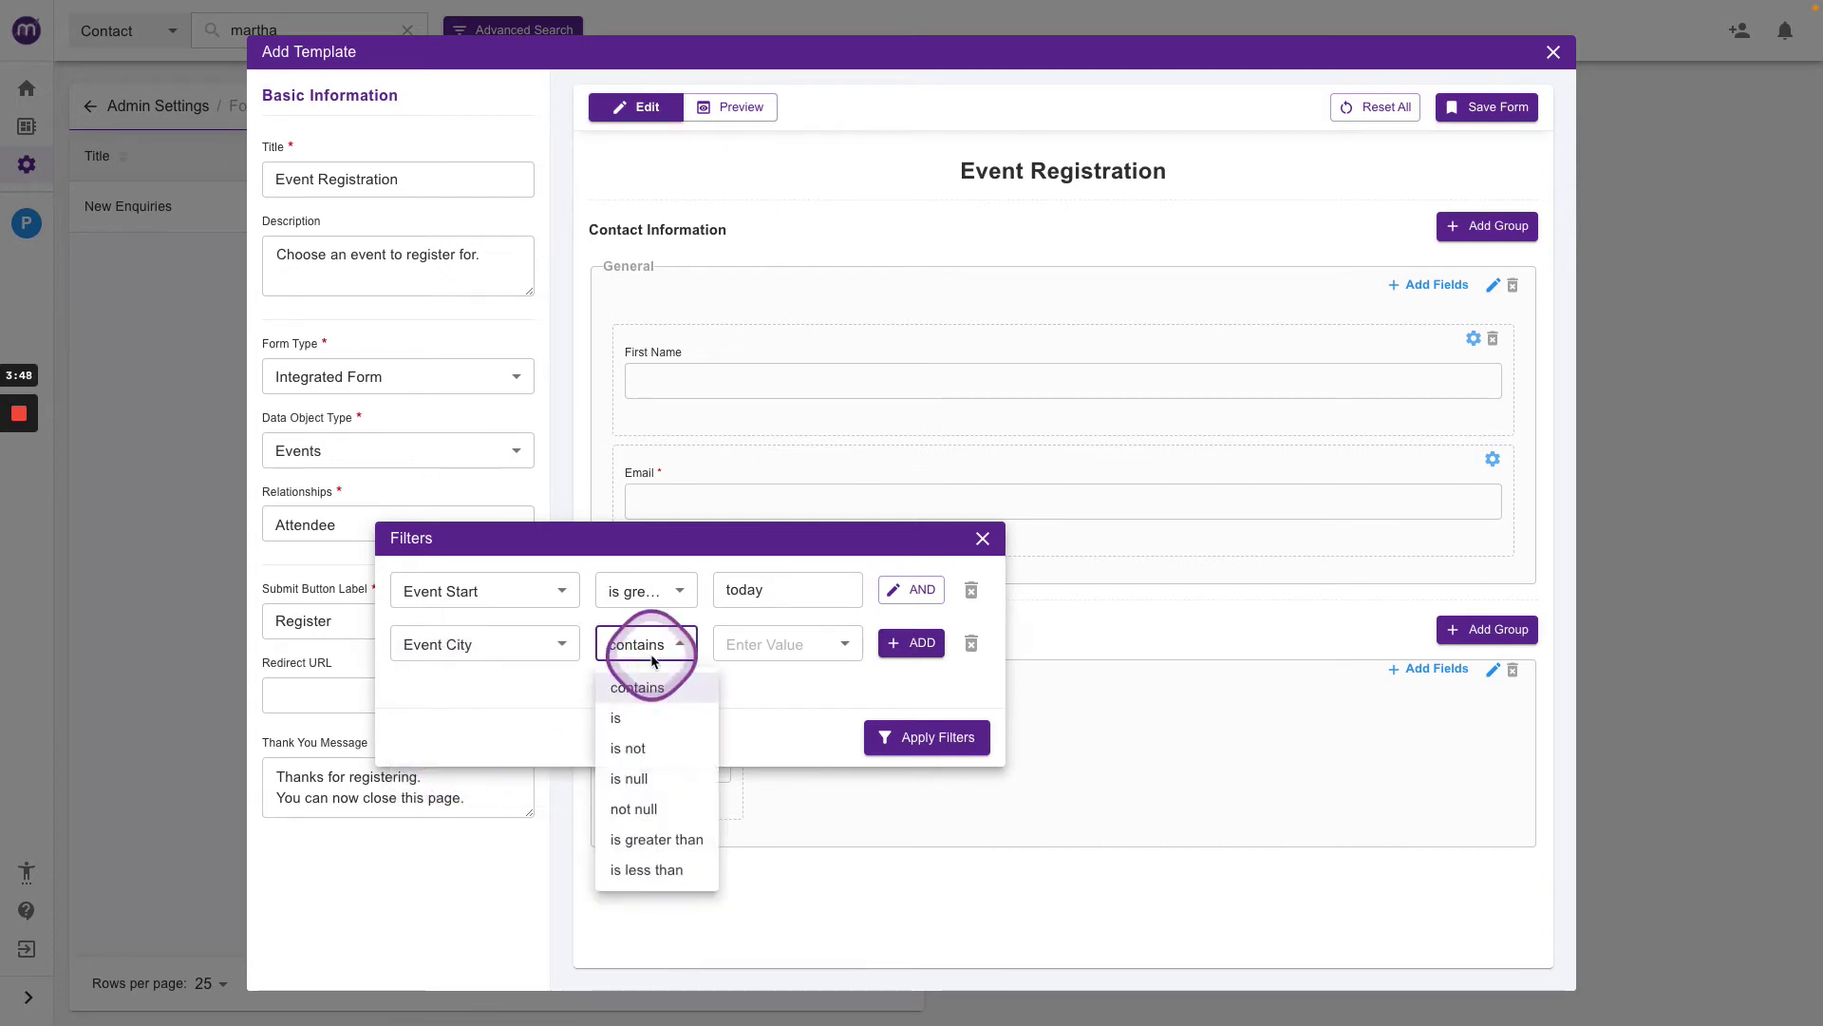
left_click(631, 716)
left_click(804, 649)
left_click(775, 687)
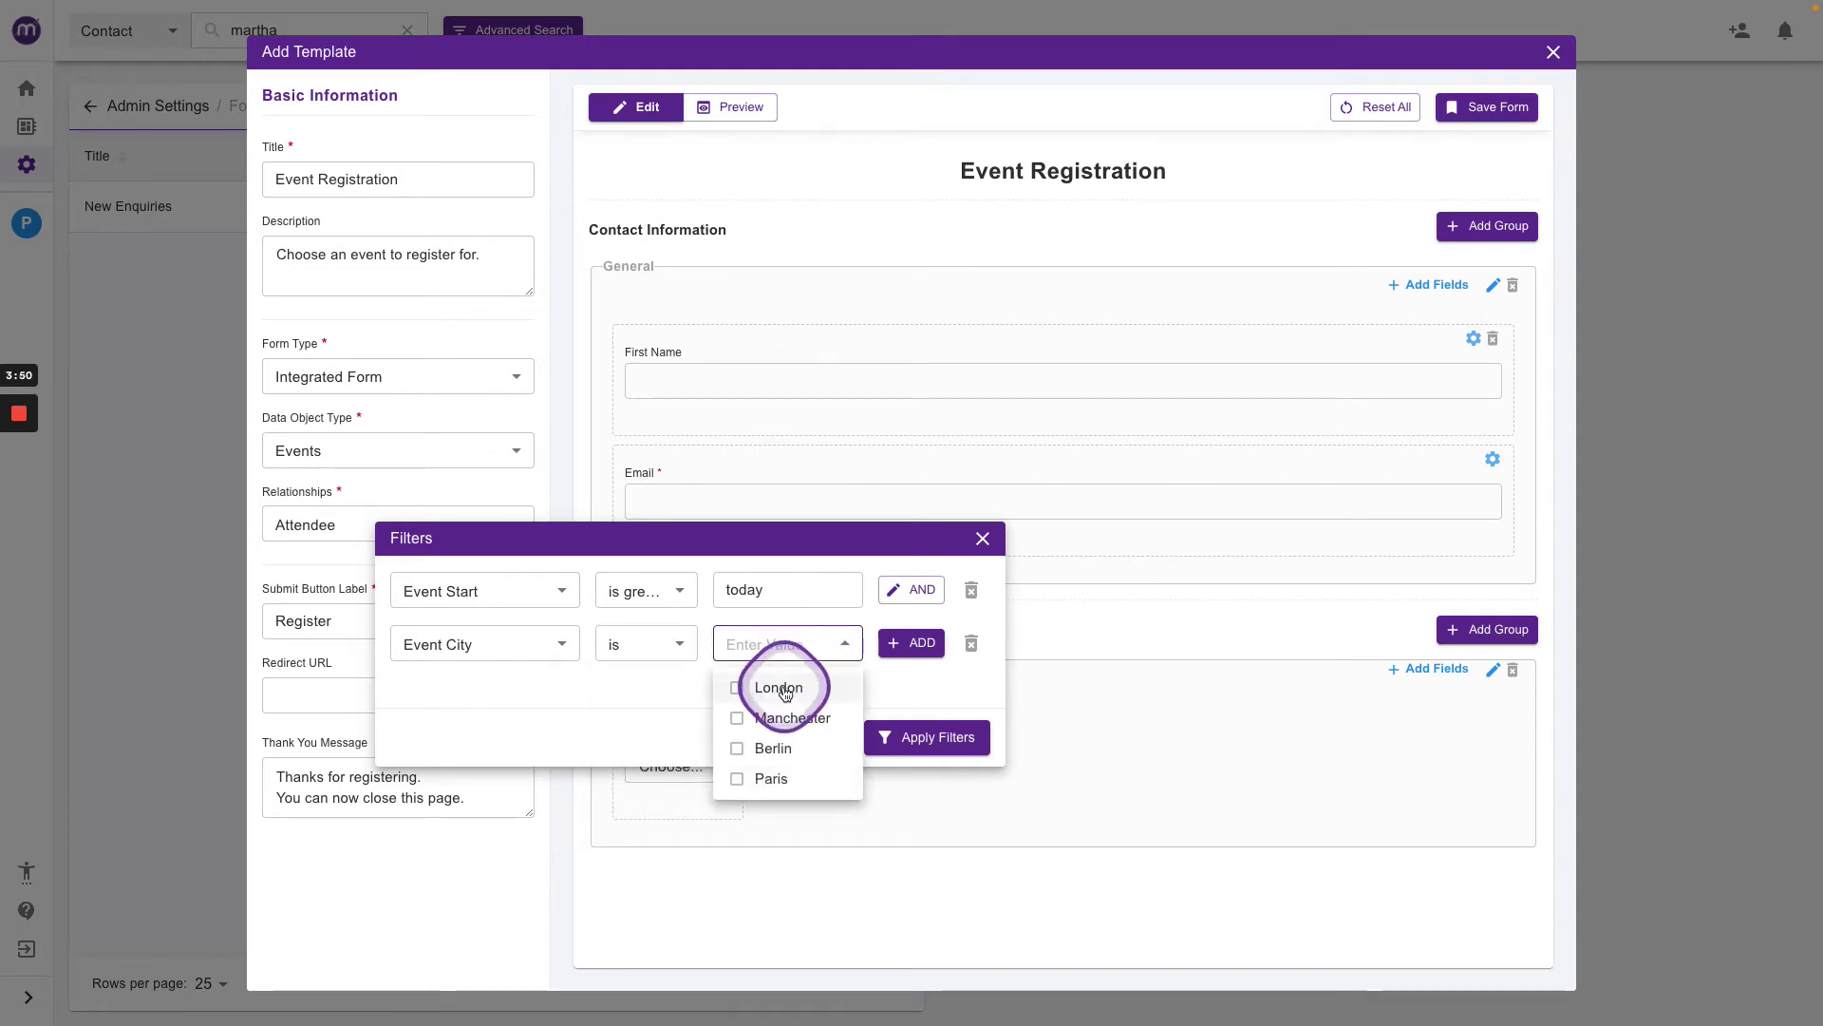
left_click(784, 717)
left_click(651, 691)
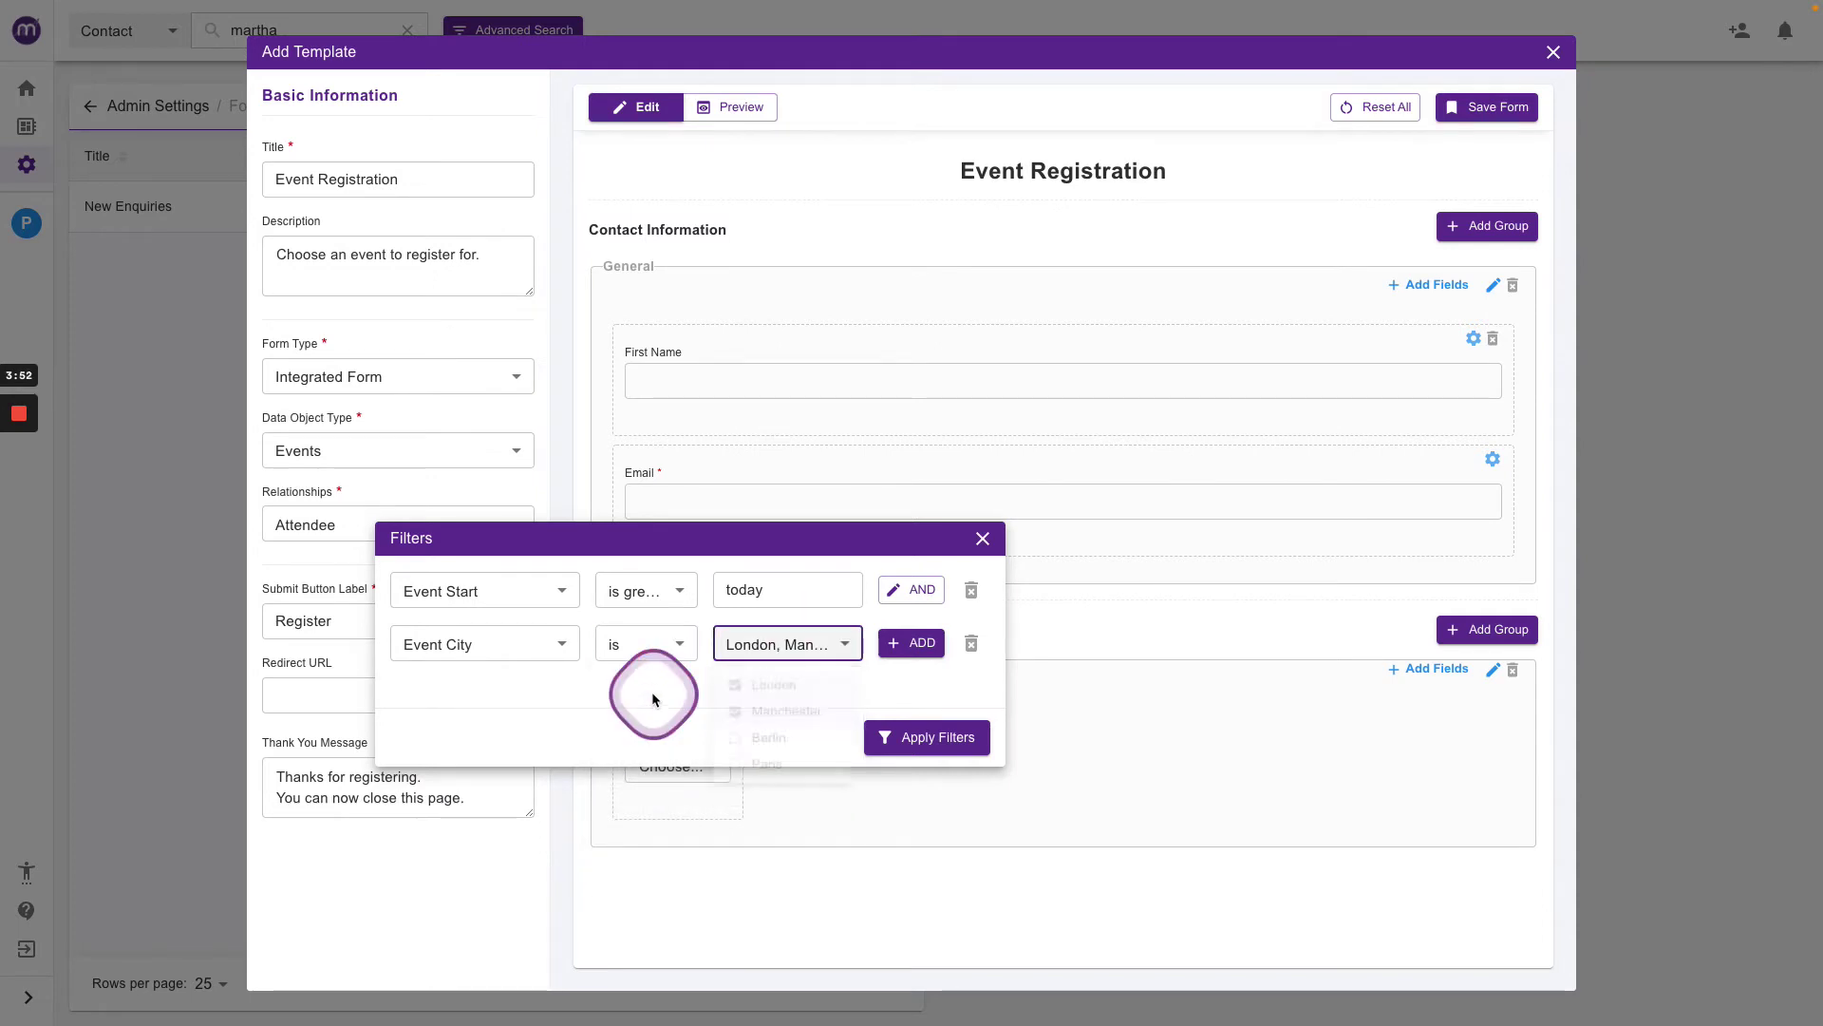
left_click(911, 737)
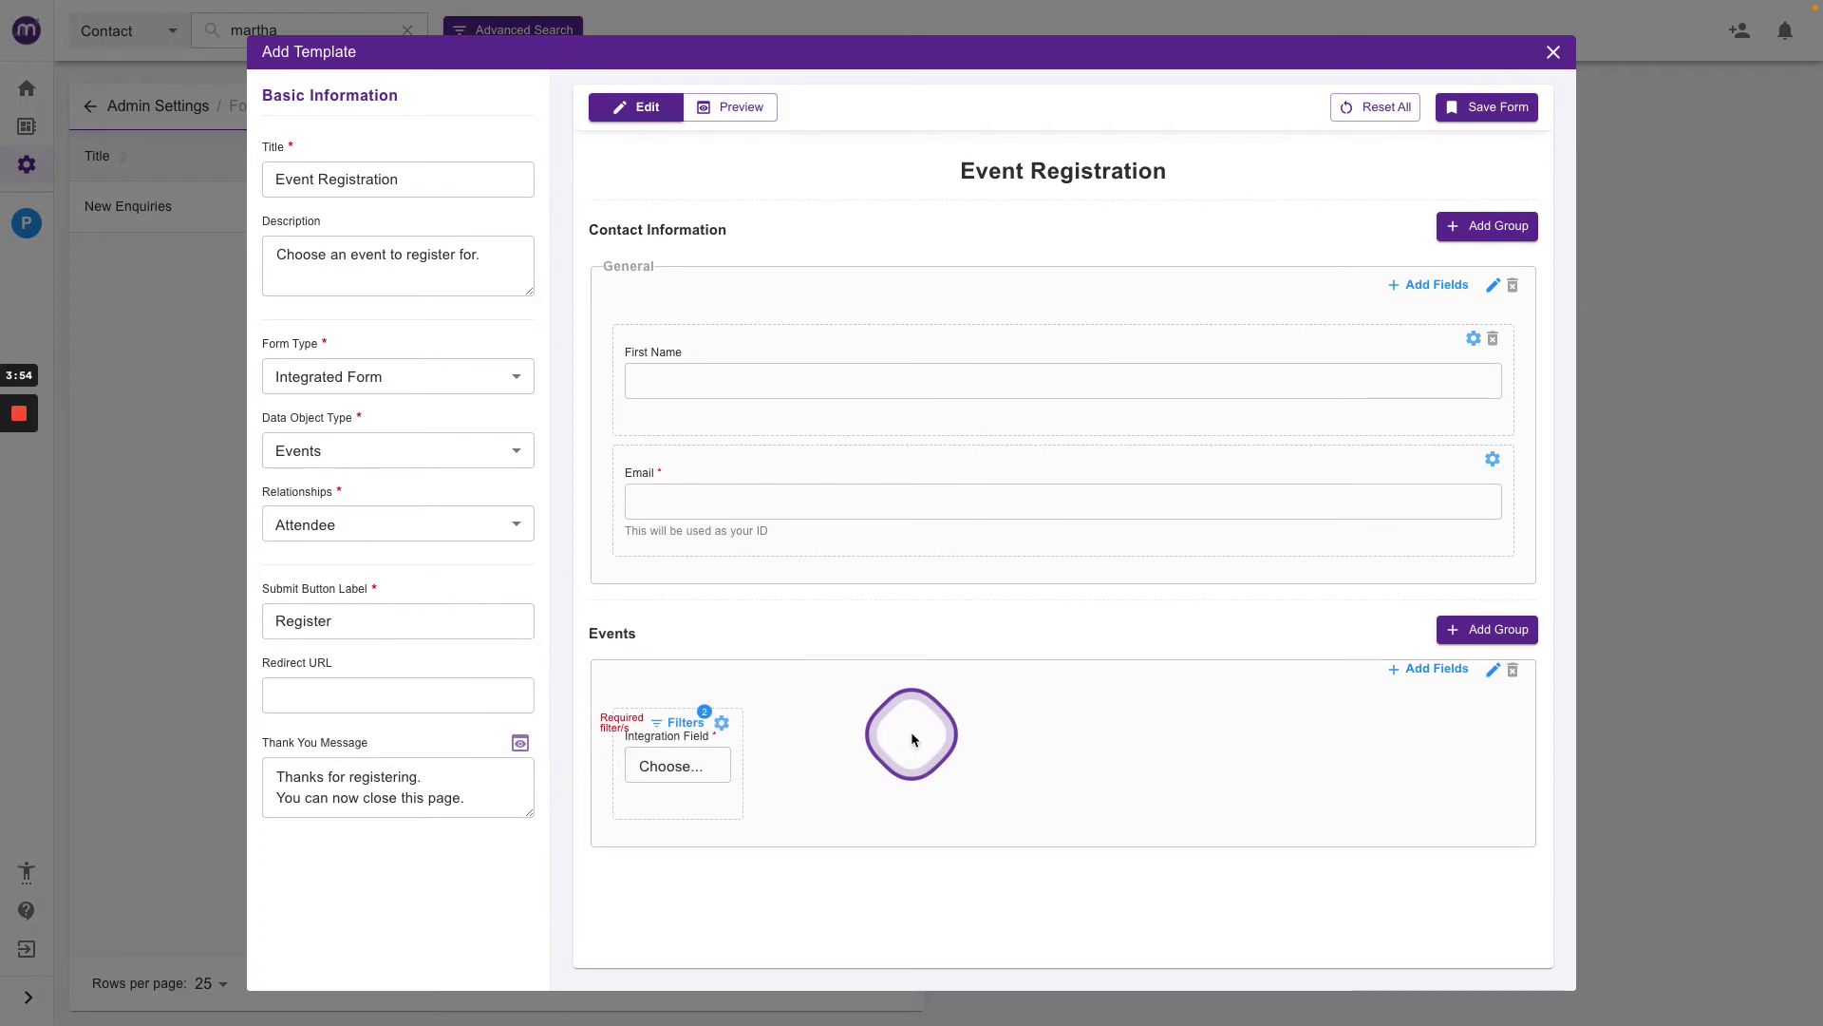
left_click(1467, 107)
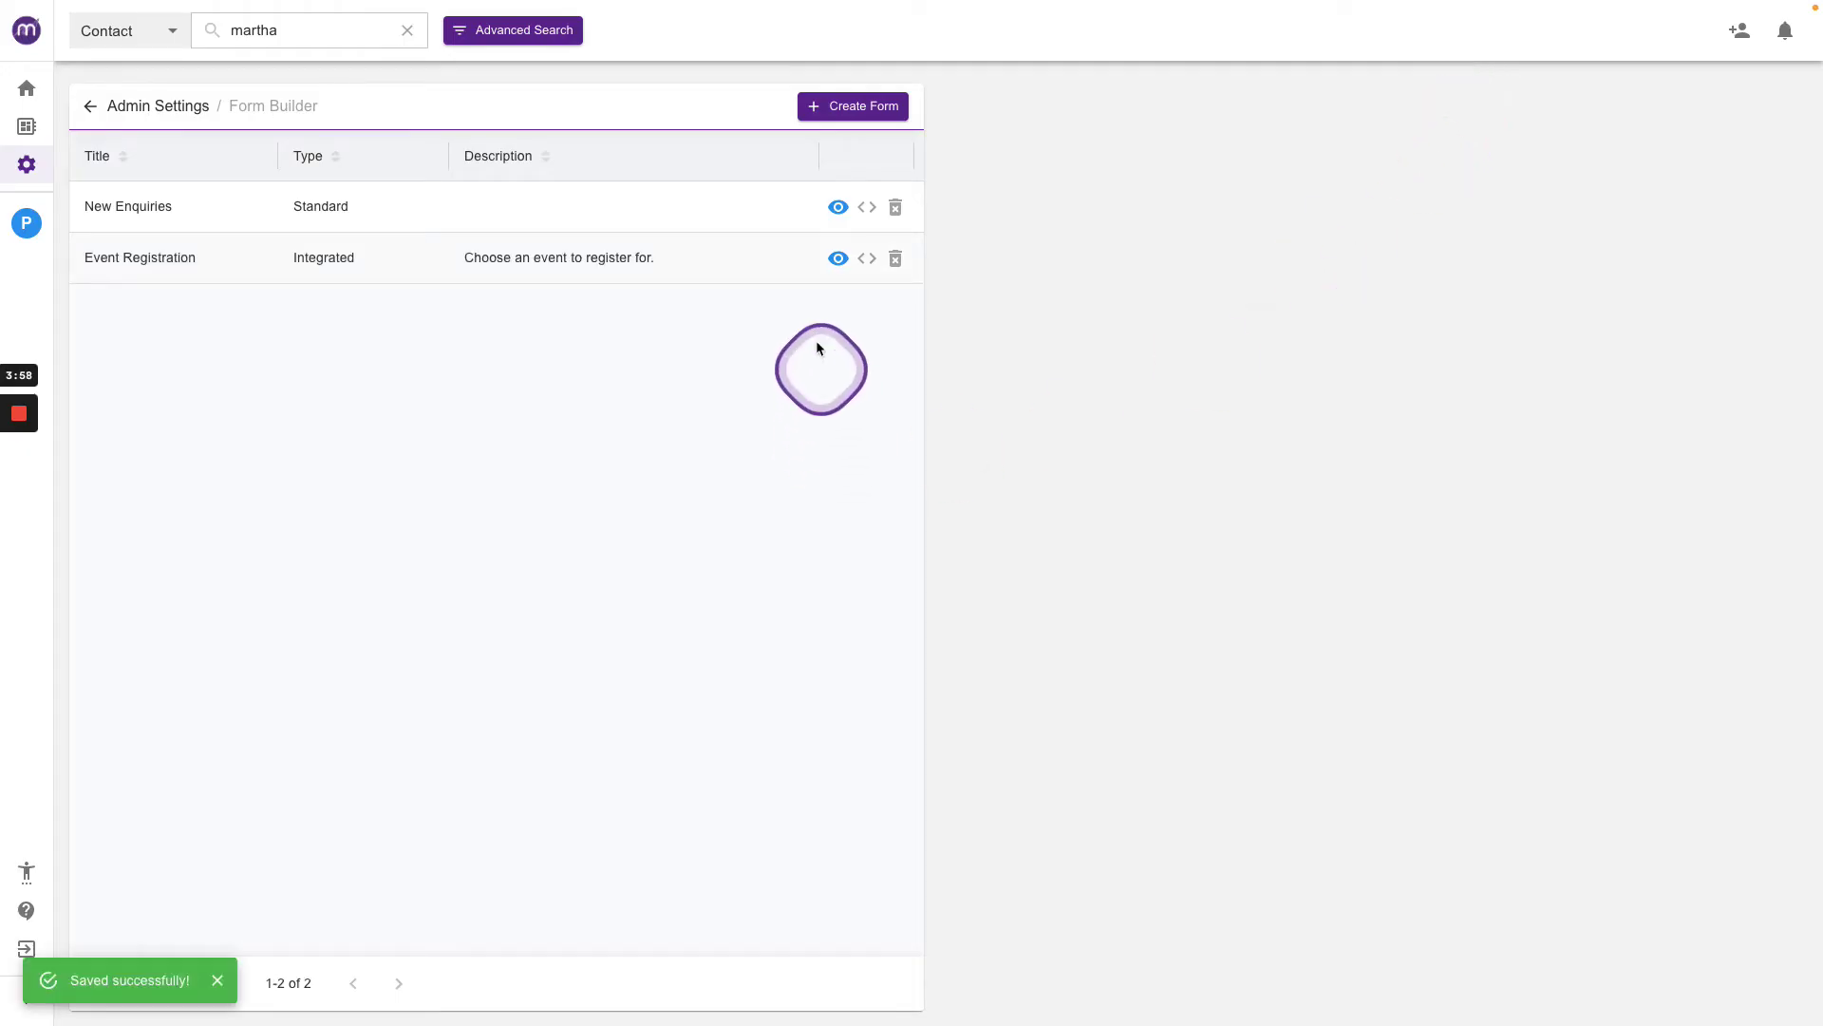
Step: Reopen the Event Registration form, set its Events group to 1 column named "Event Choice", and save the form
left_click(837, 258)
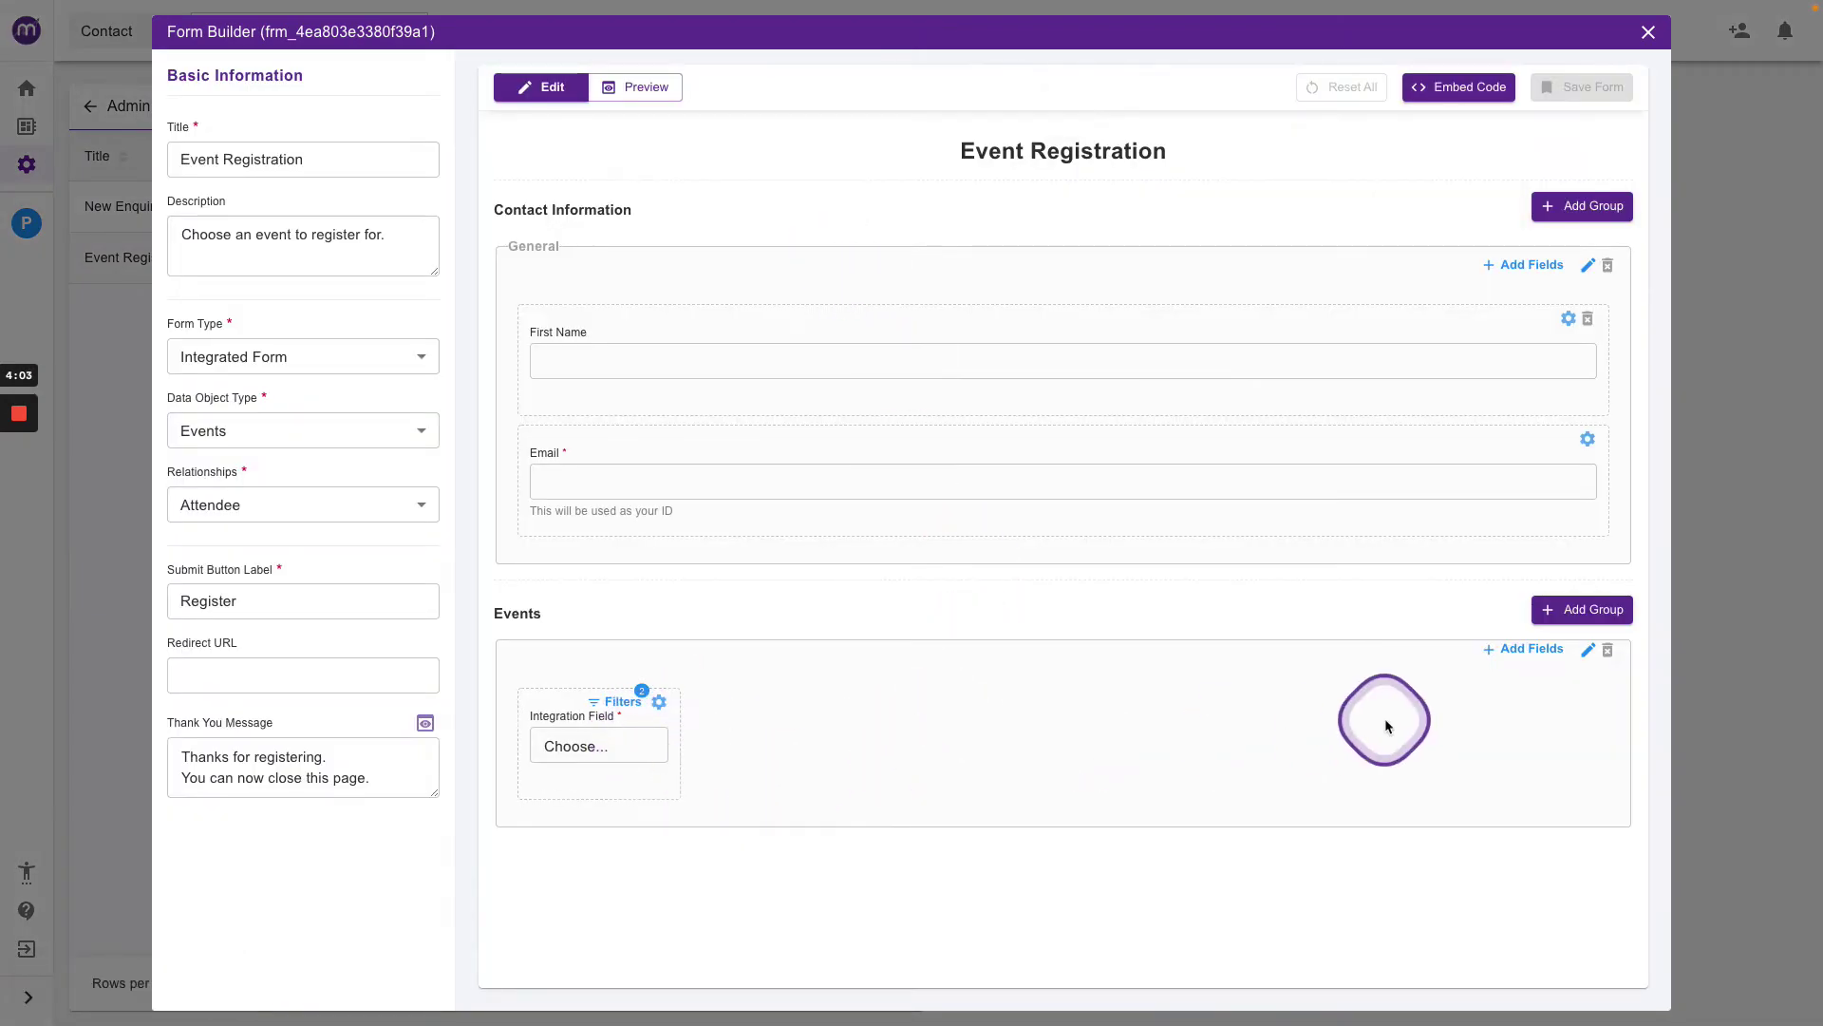
left_click(1588, 652)
left_click(1543, 684)
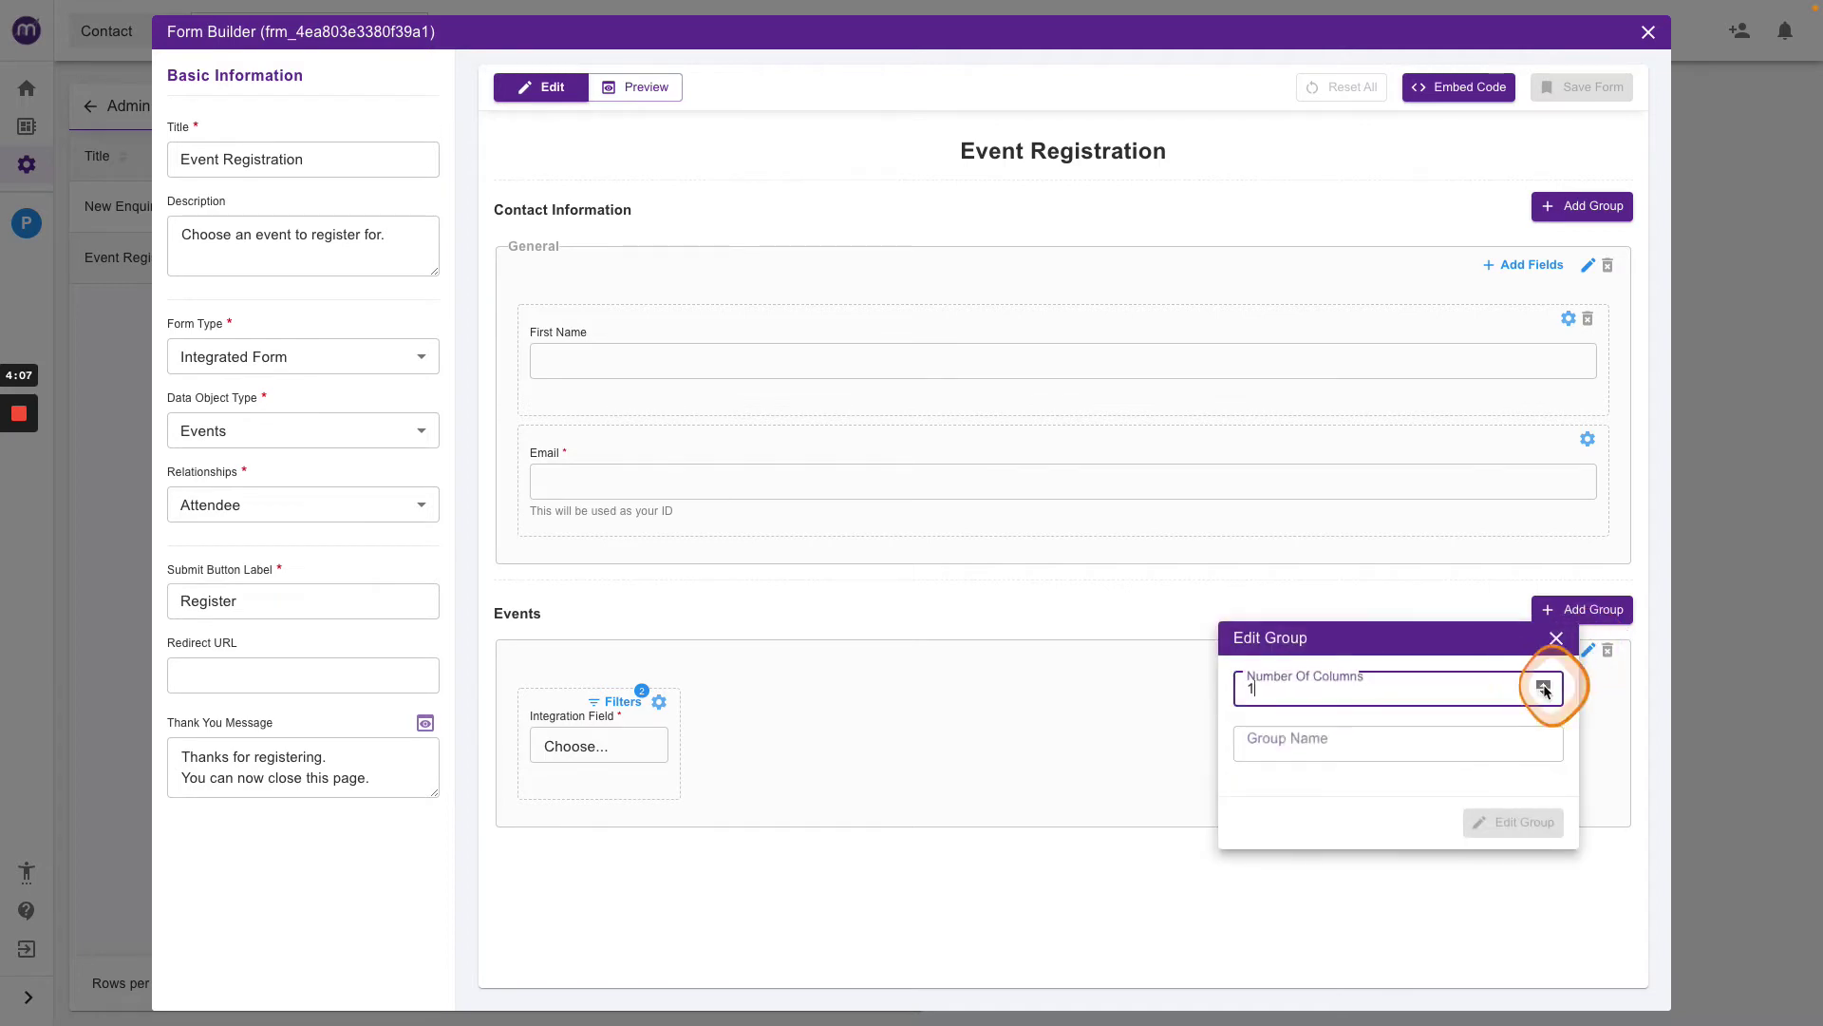
left_click(1333, 744)
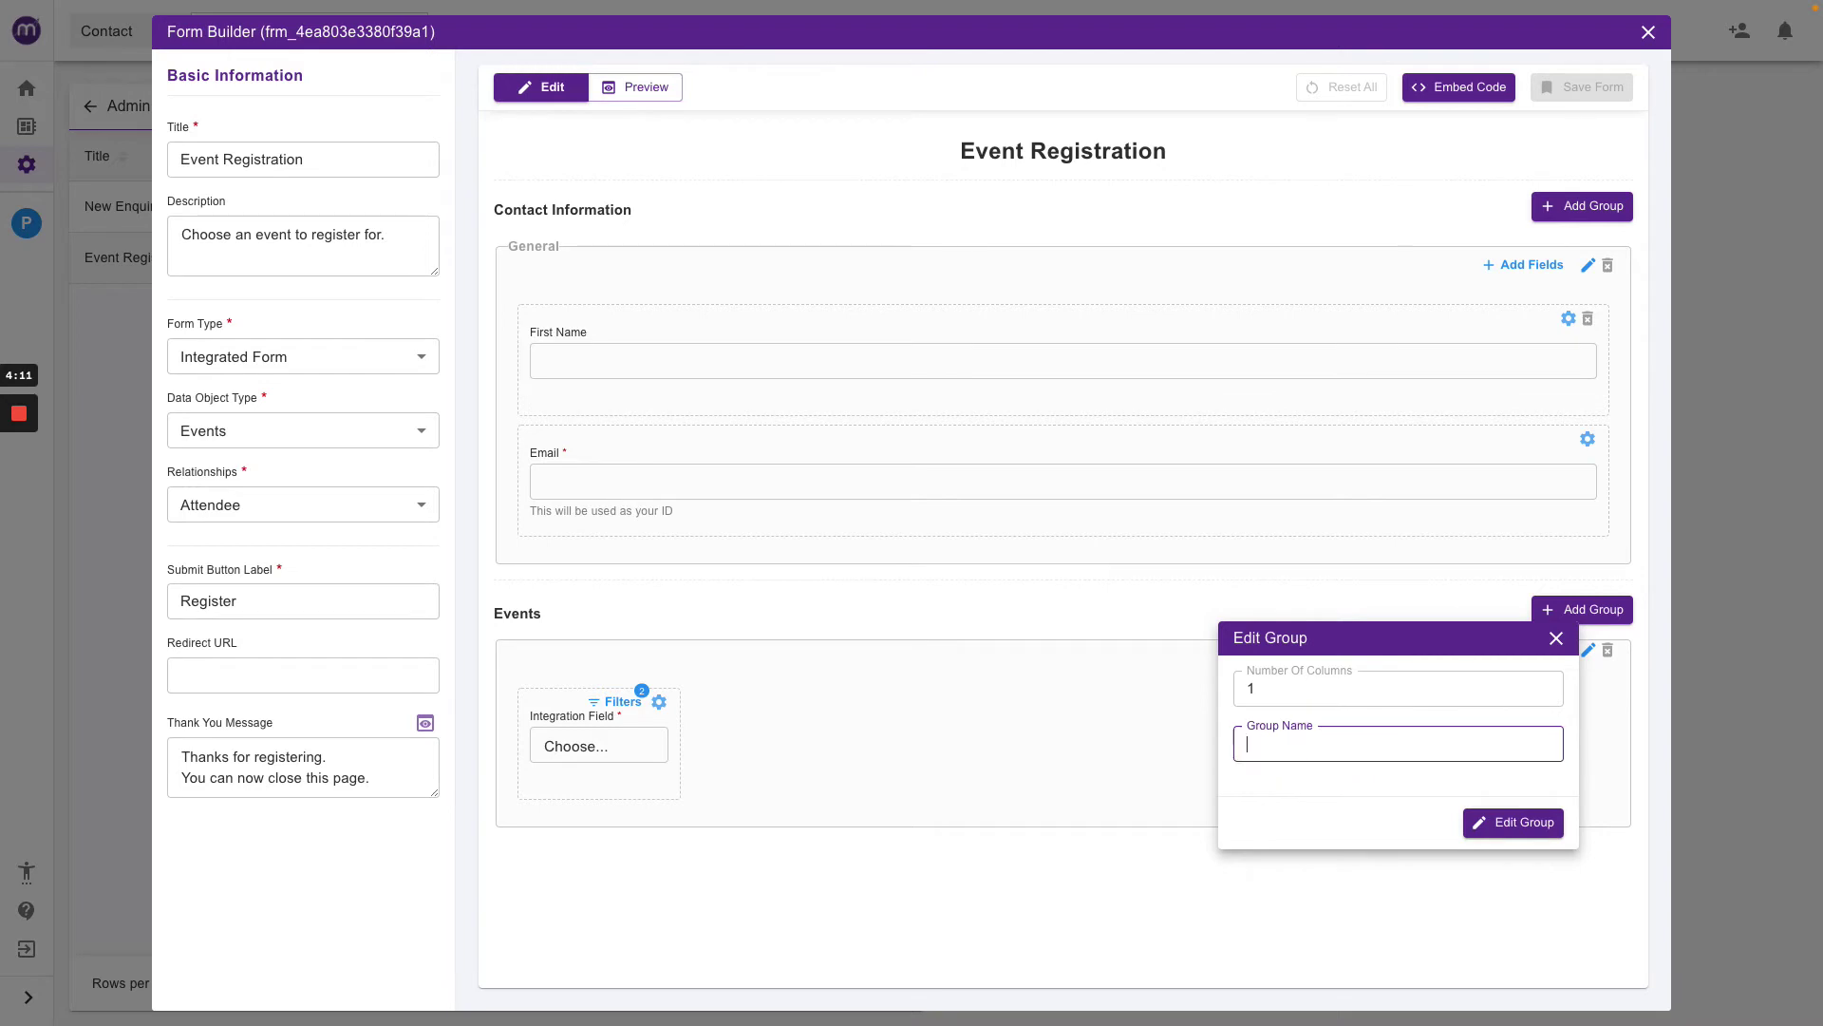
type("Event Choice")
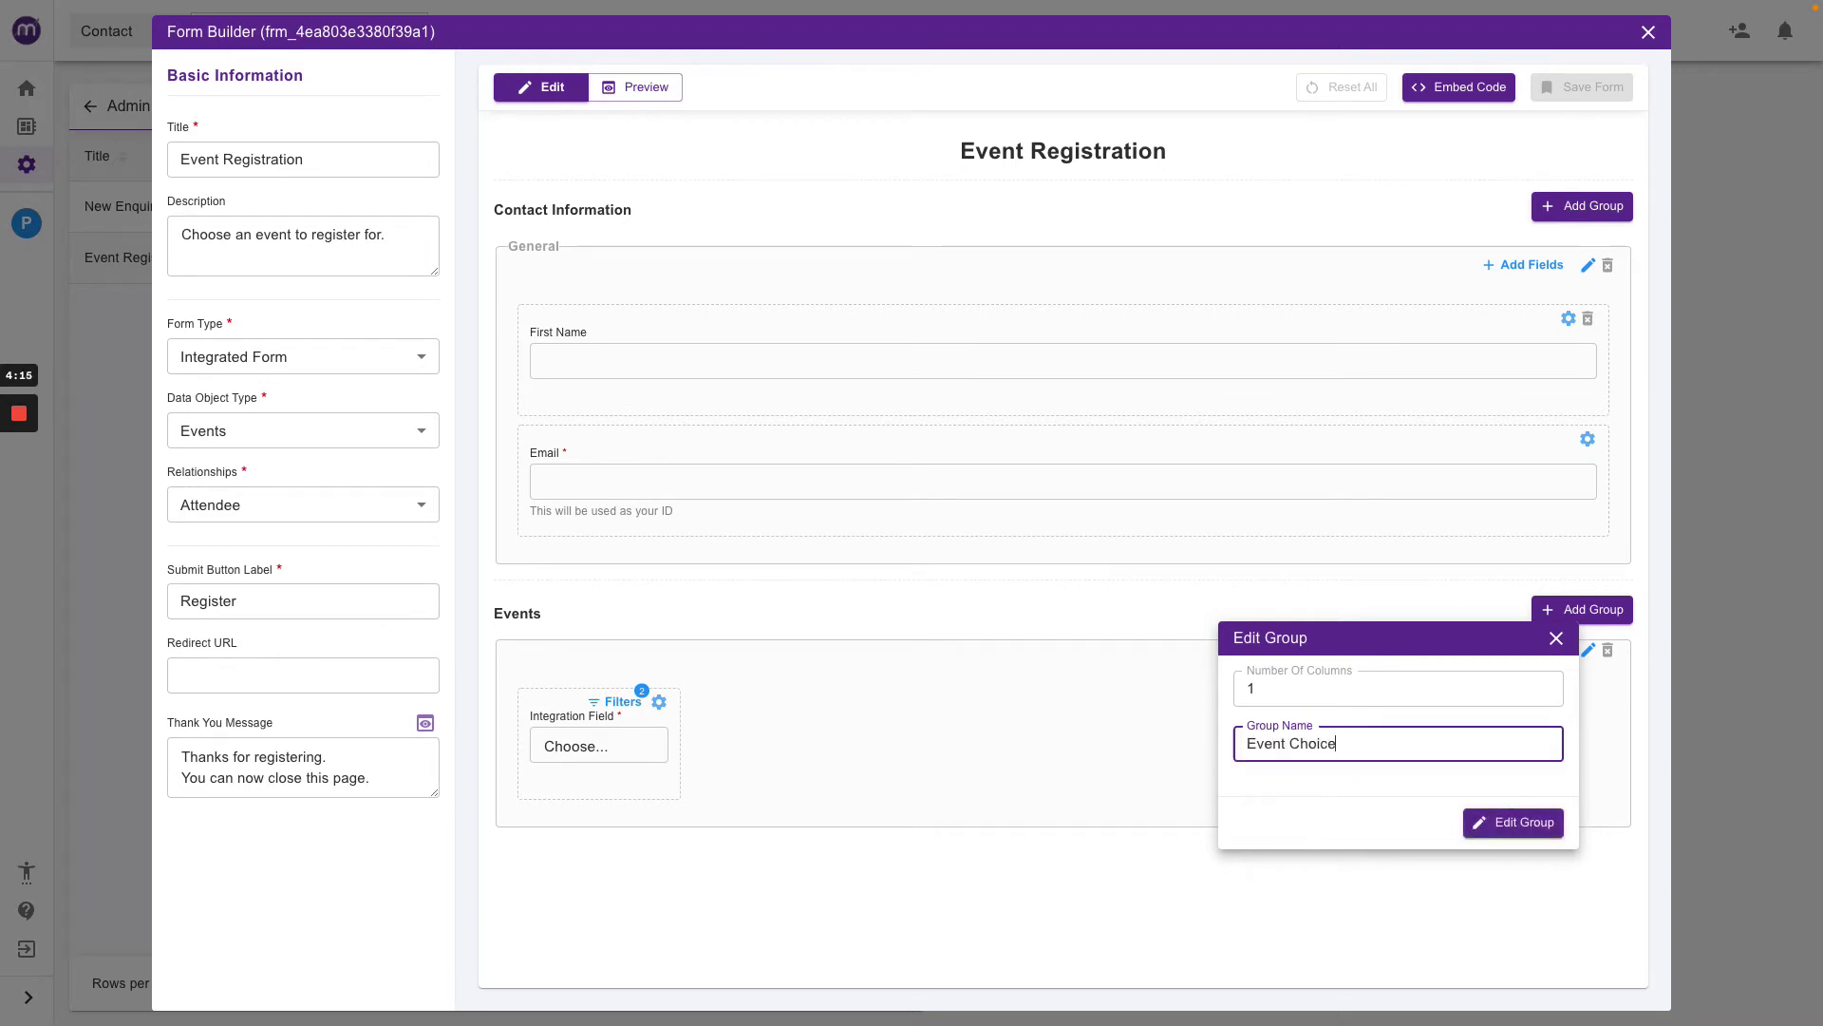
left_click(1498, 823)
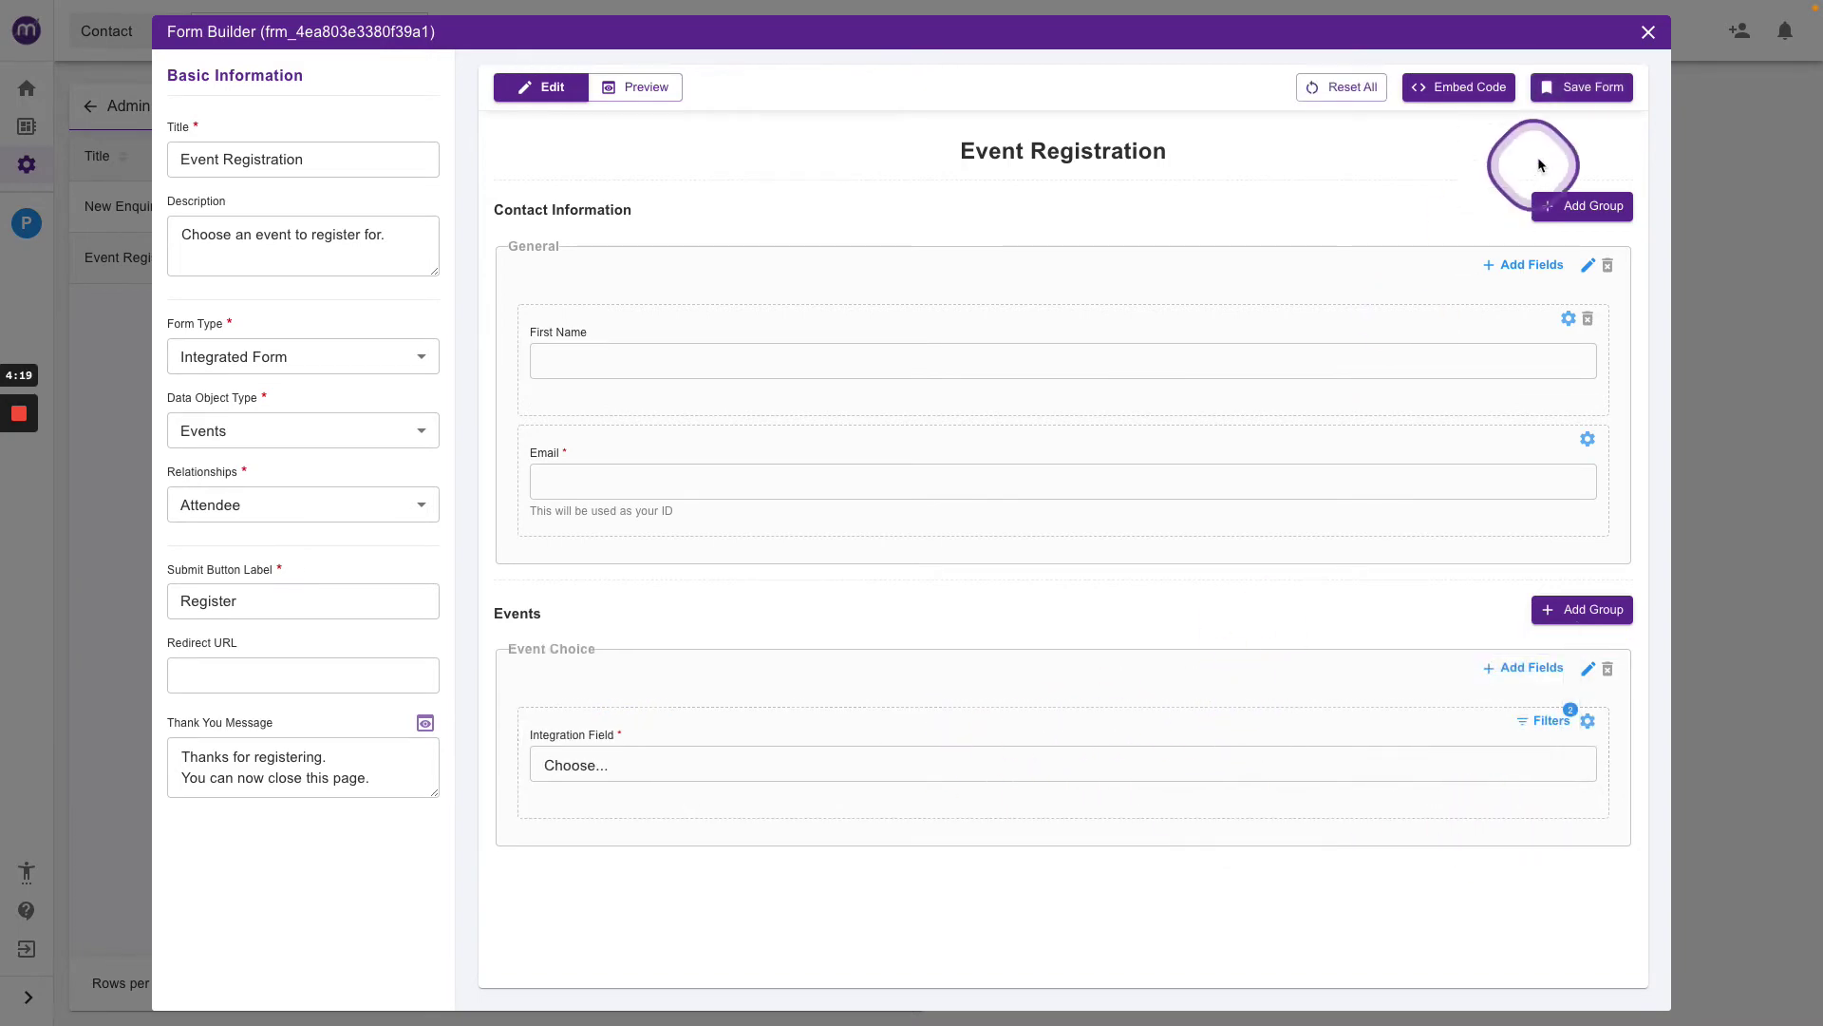
left_click(1573, 92)
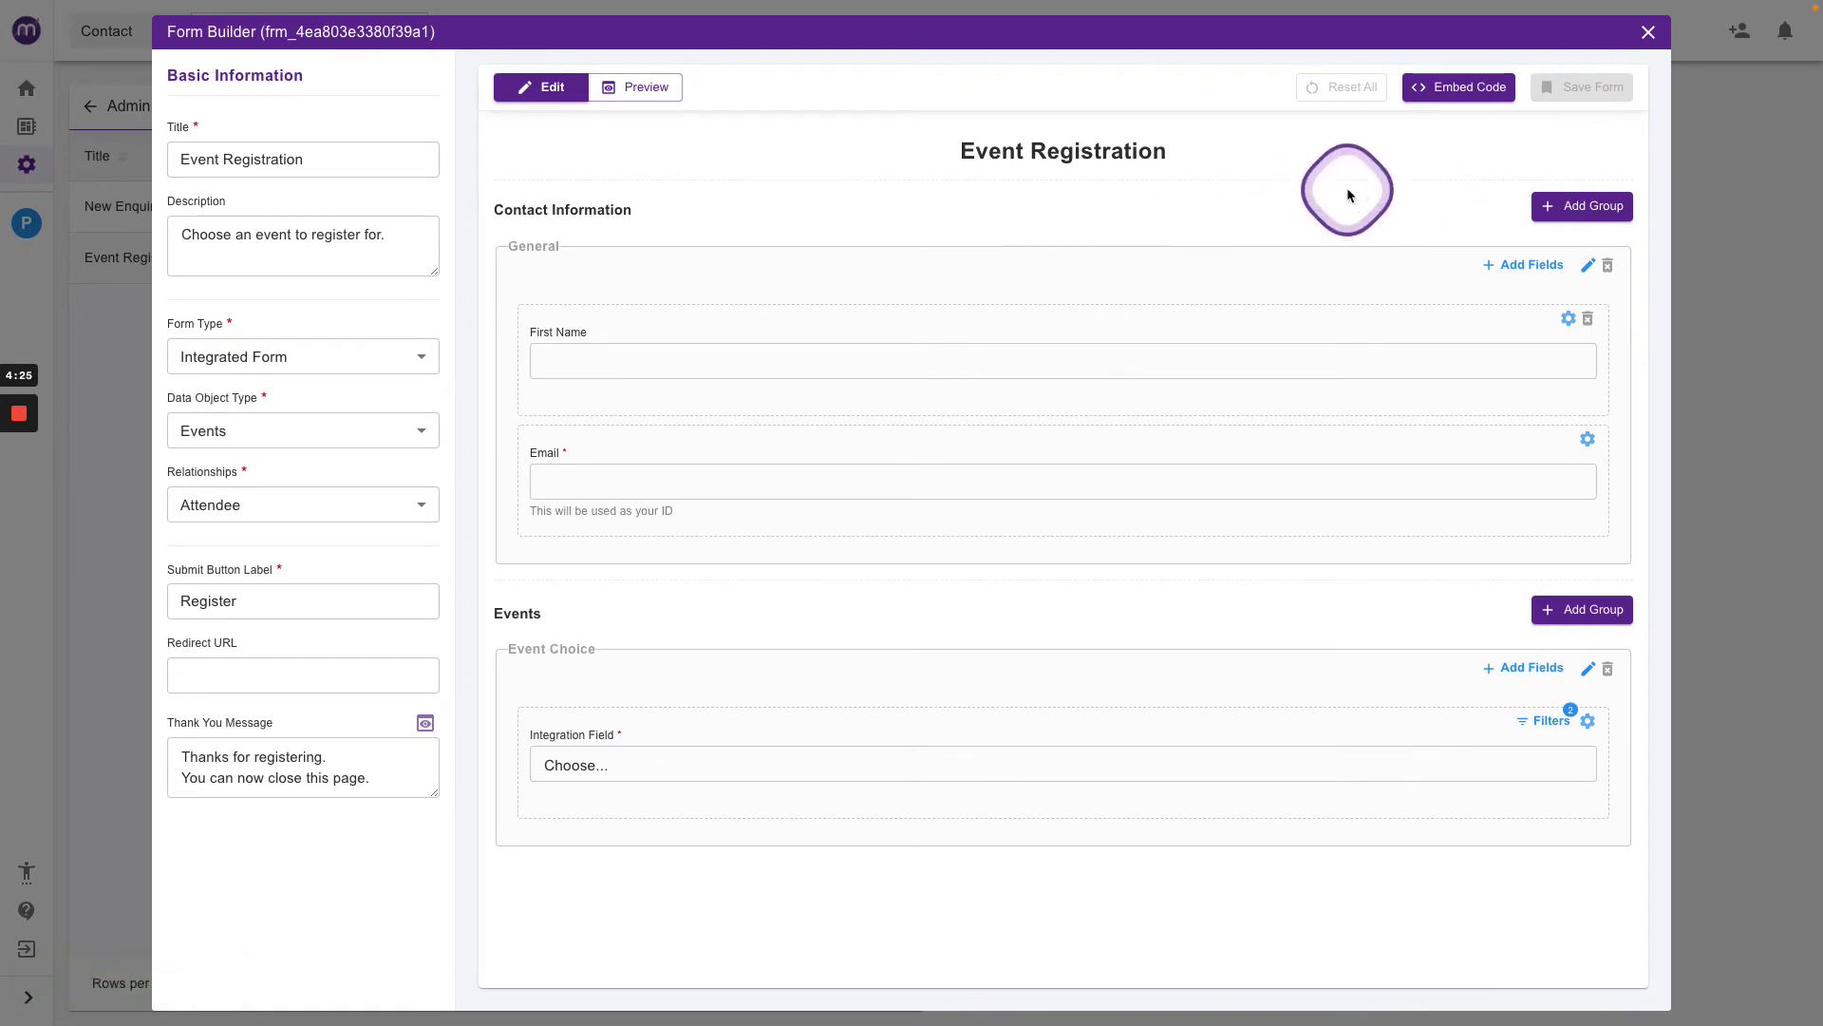
Step: Copy the form's JavaScript embed code and replace the HTML widget's code with it in the Elementor page editor
left_click(1447, 92)
left_click(1458, 338)
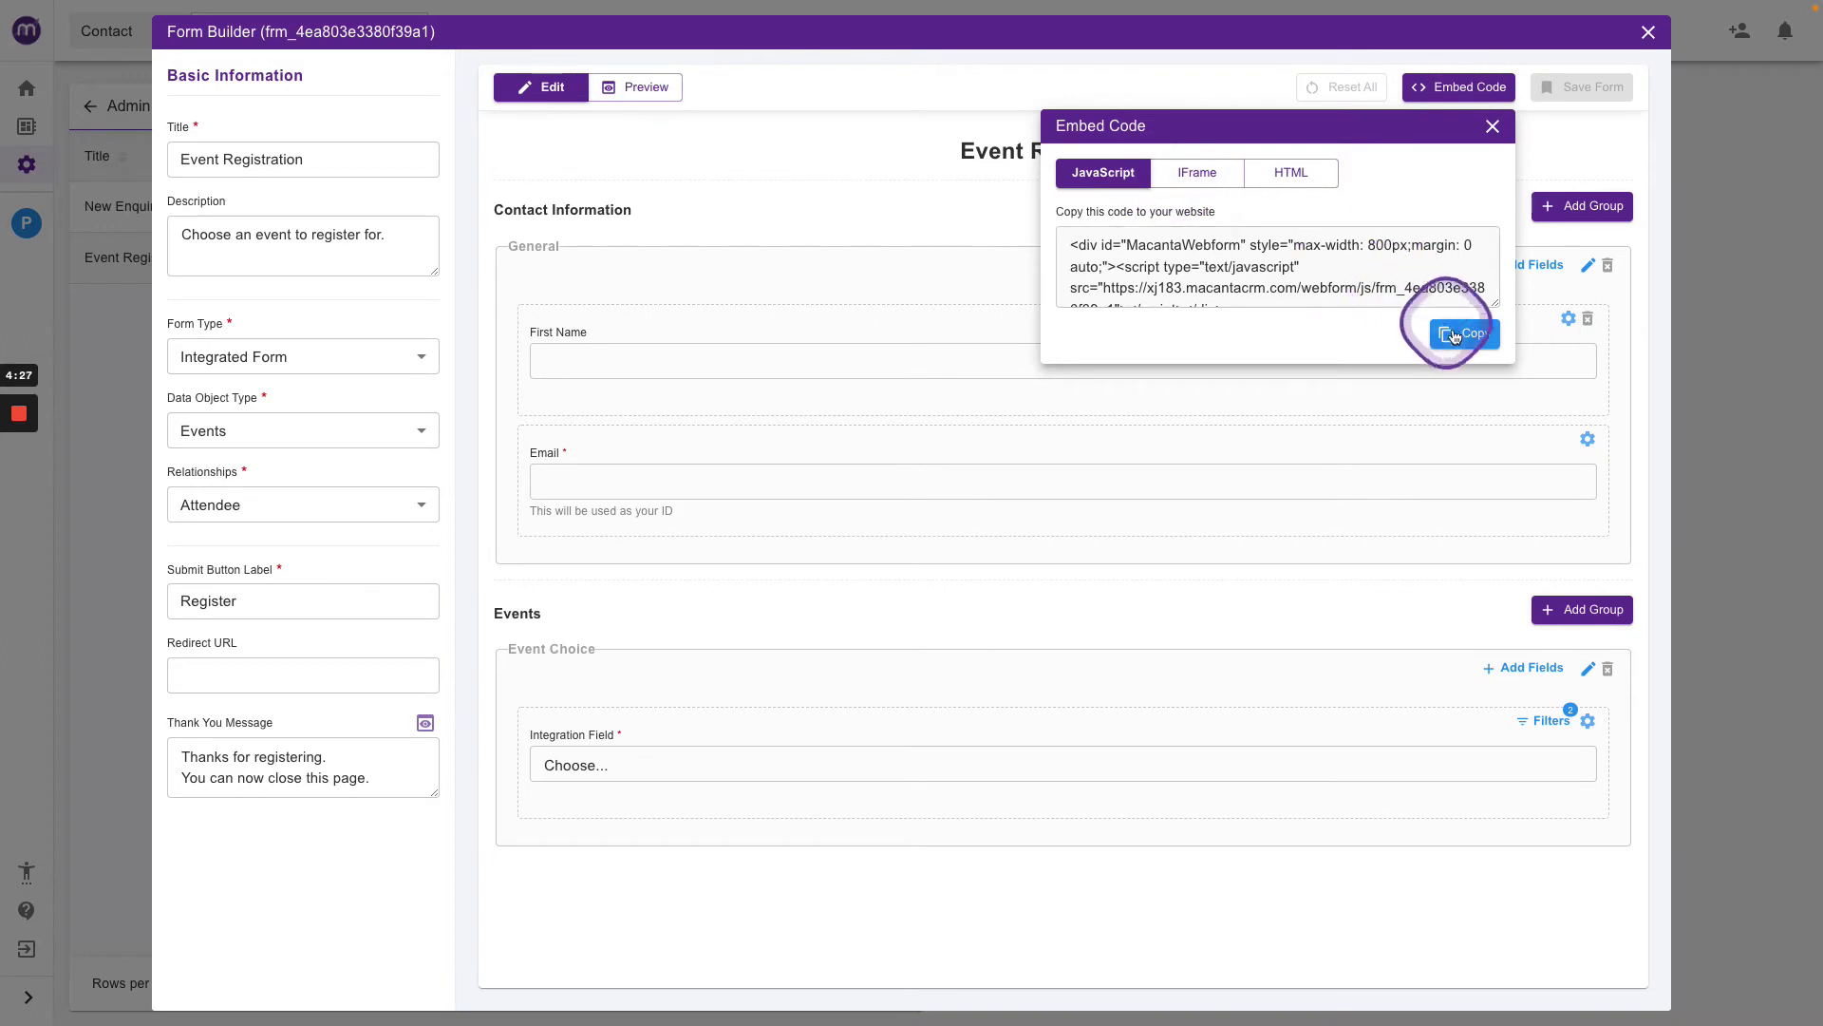
left_click(867, 157)
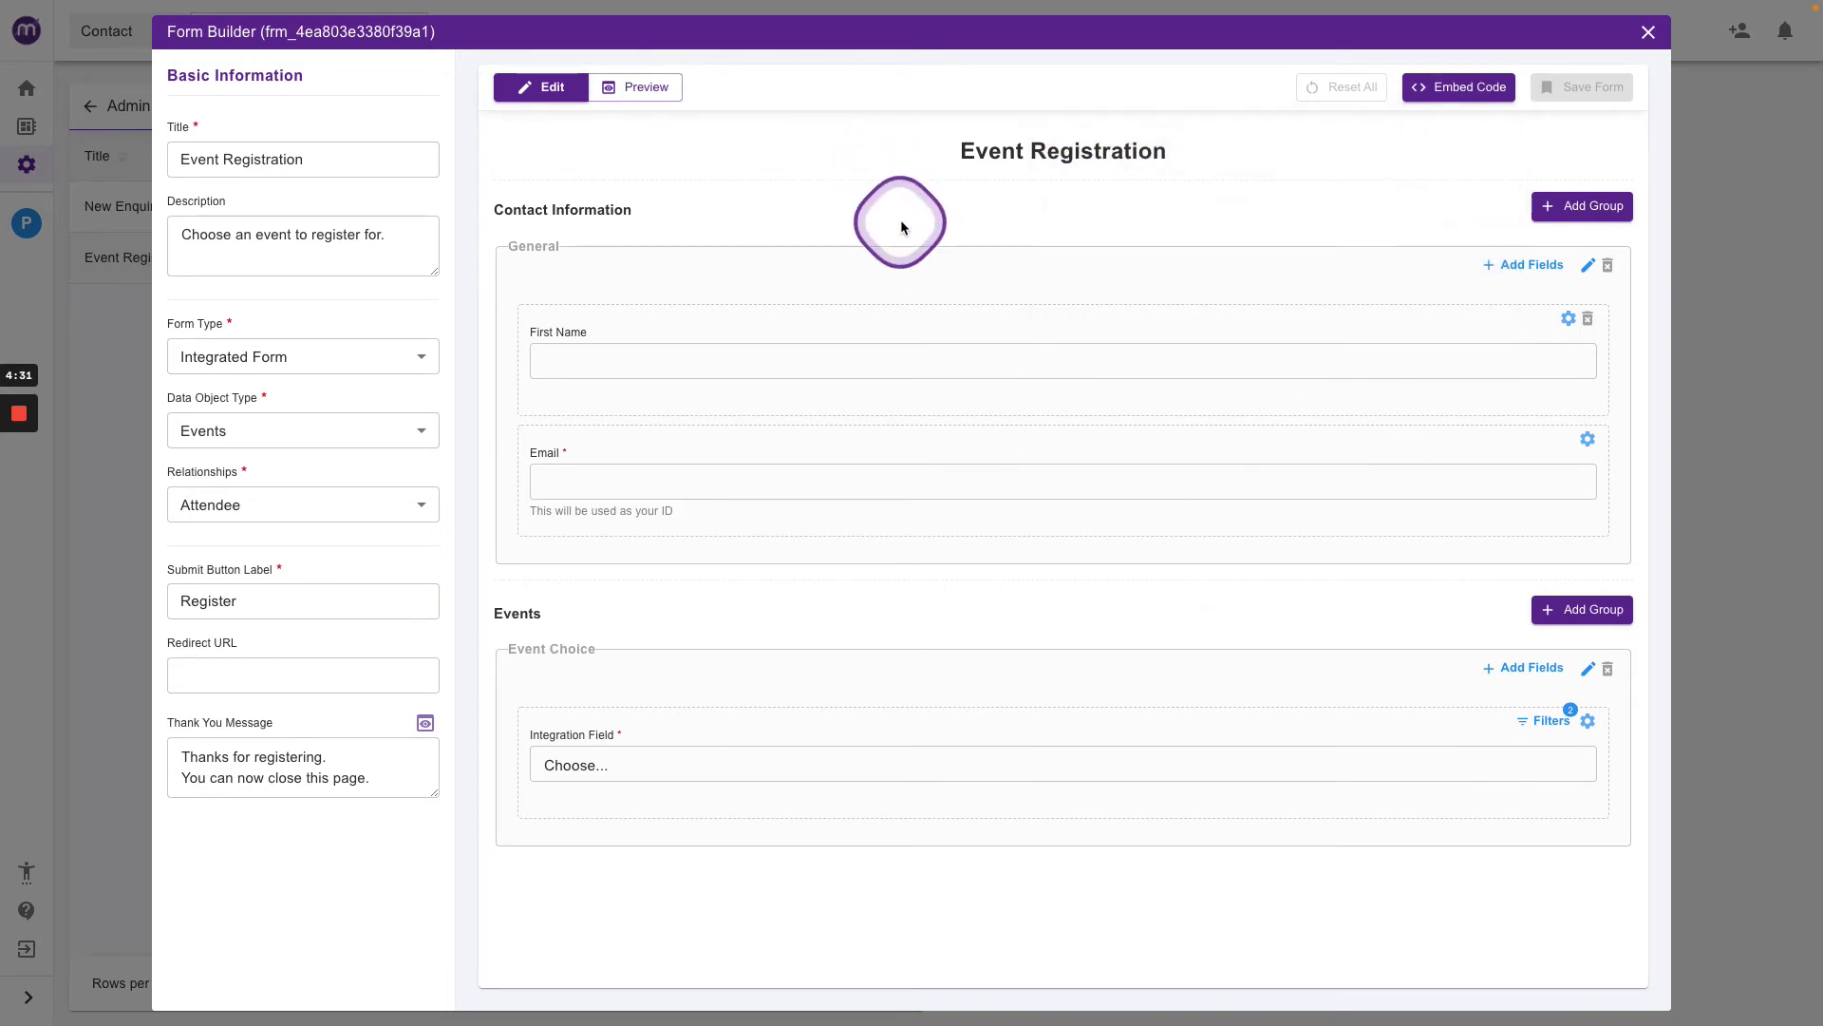
key("ctrl+Right")
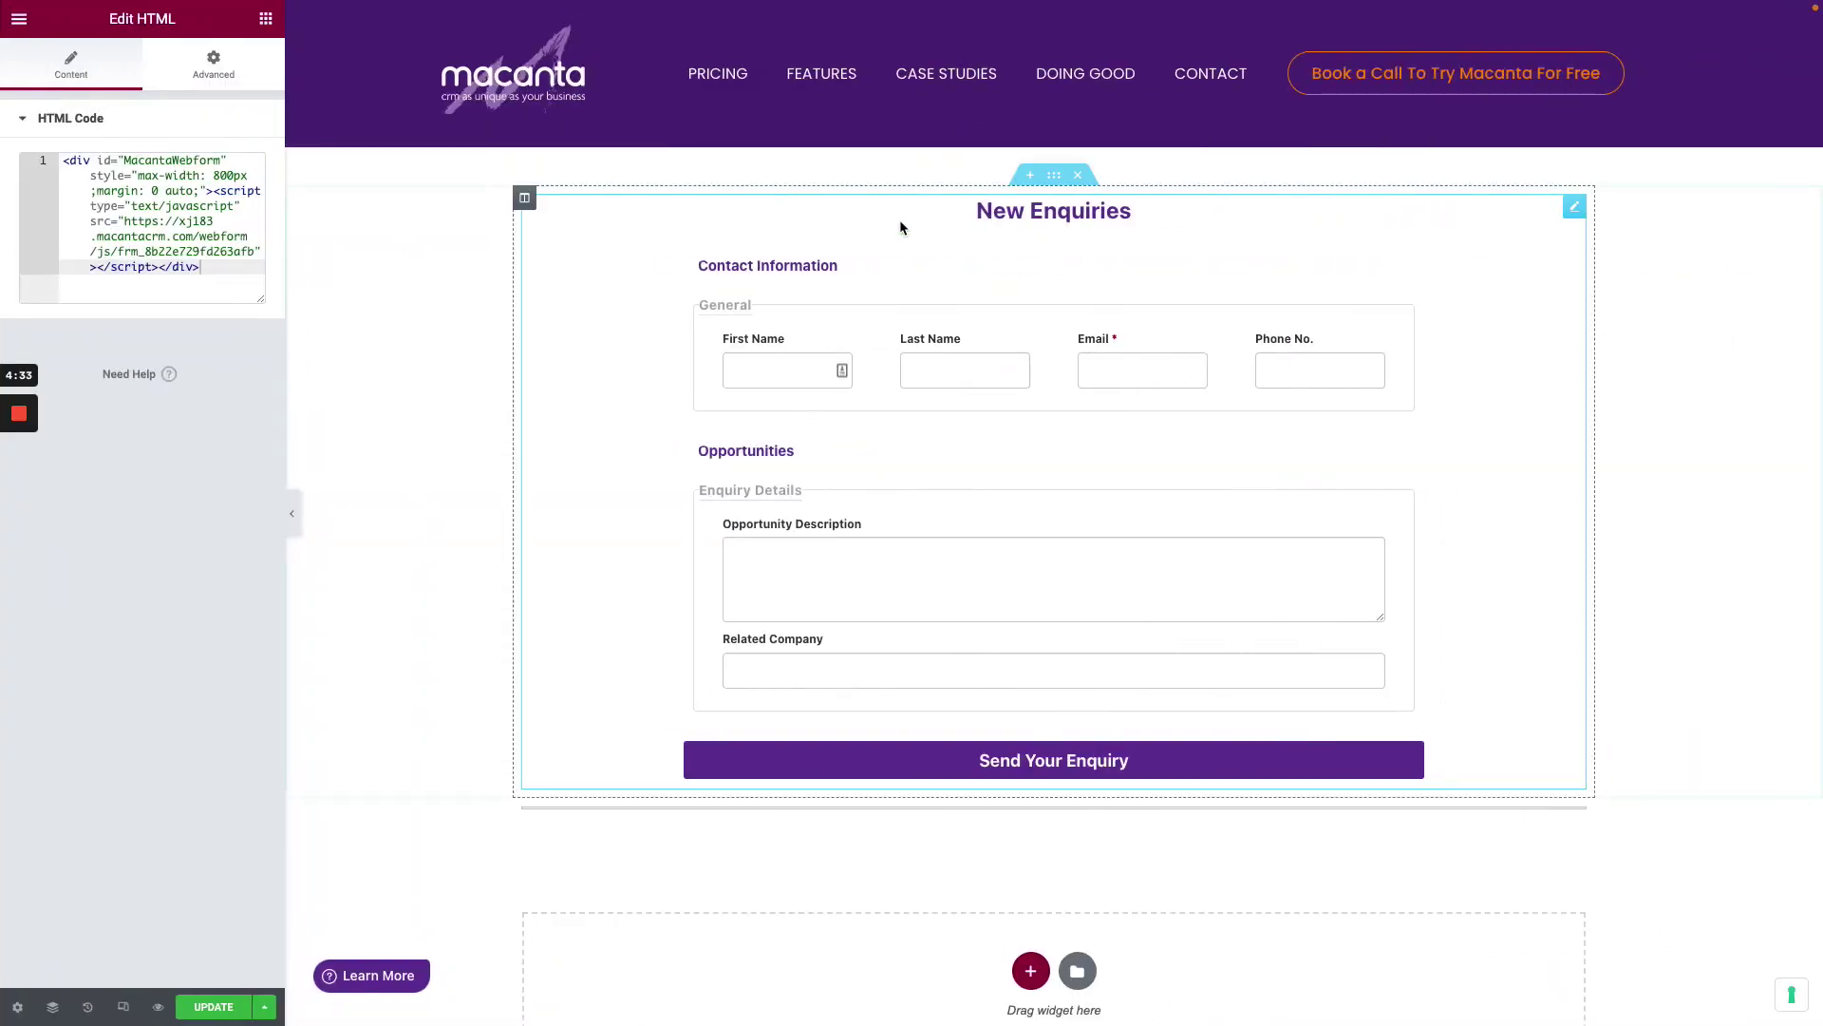
left_click(173, 225)
key("ctrl+a")
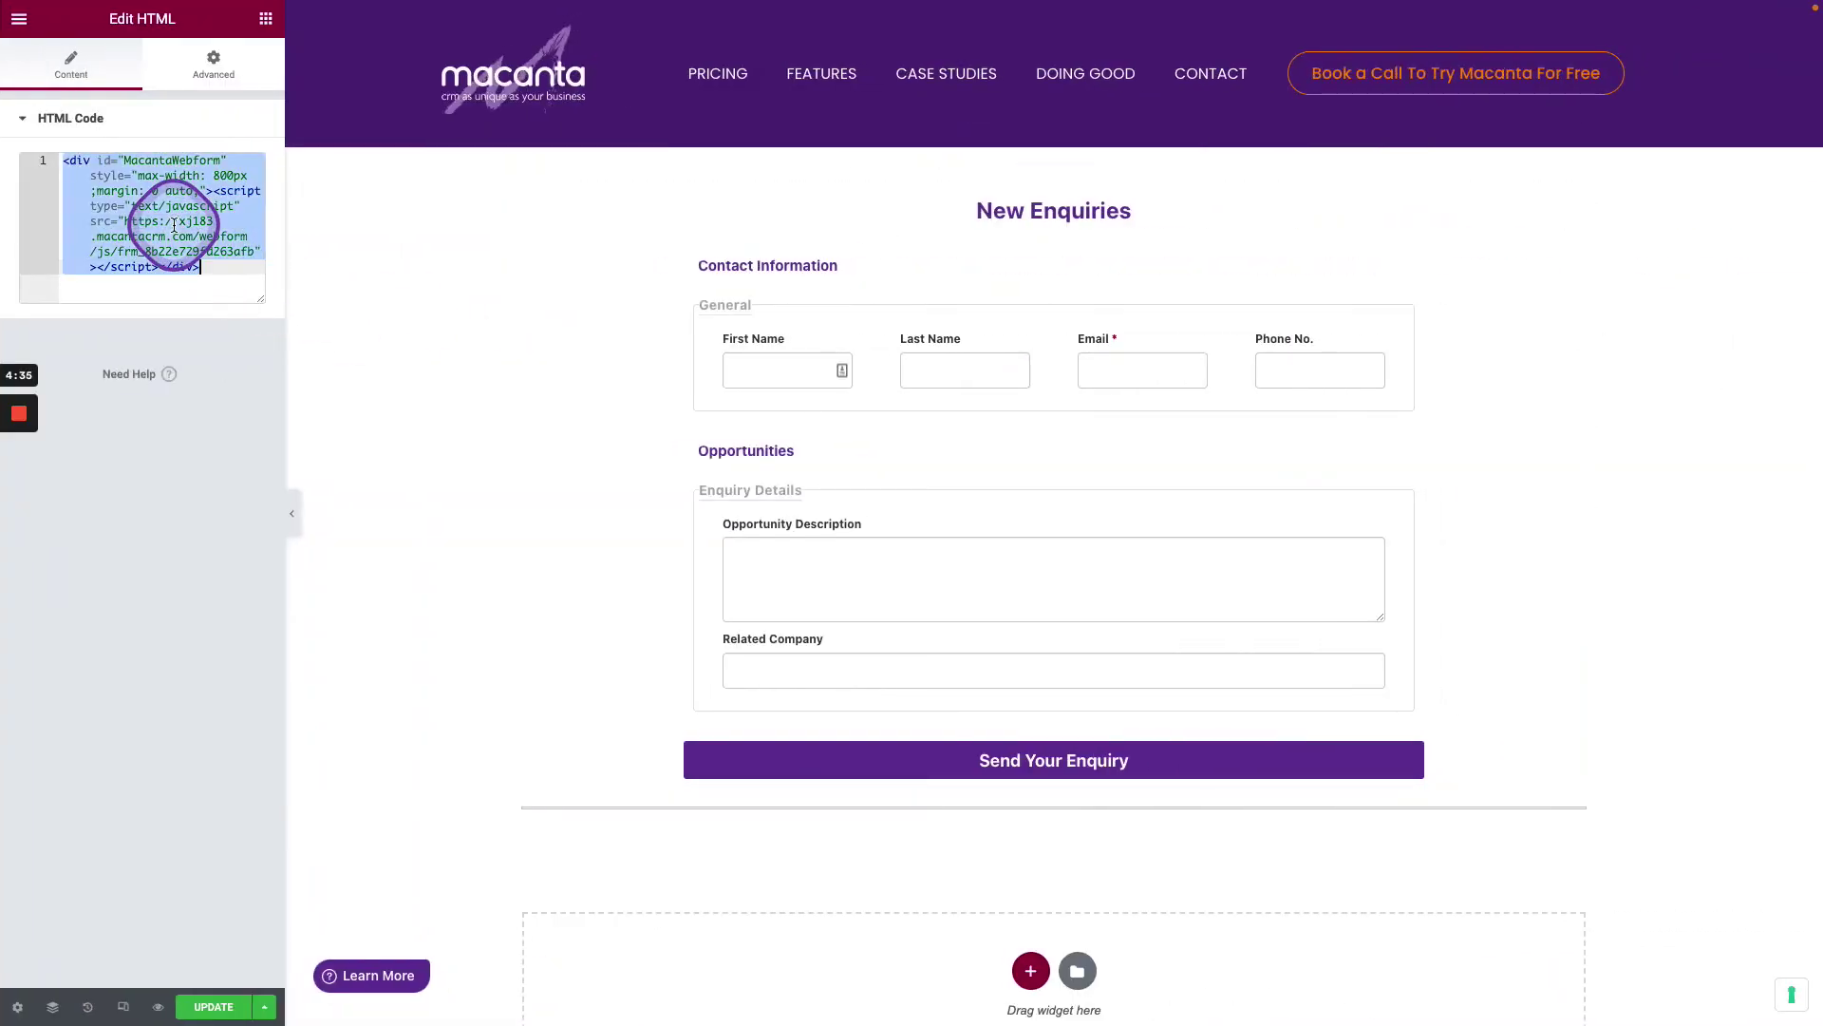
key("ctrl+v")
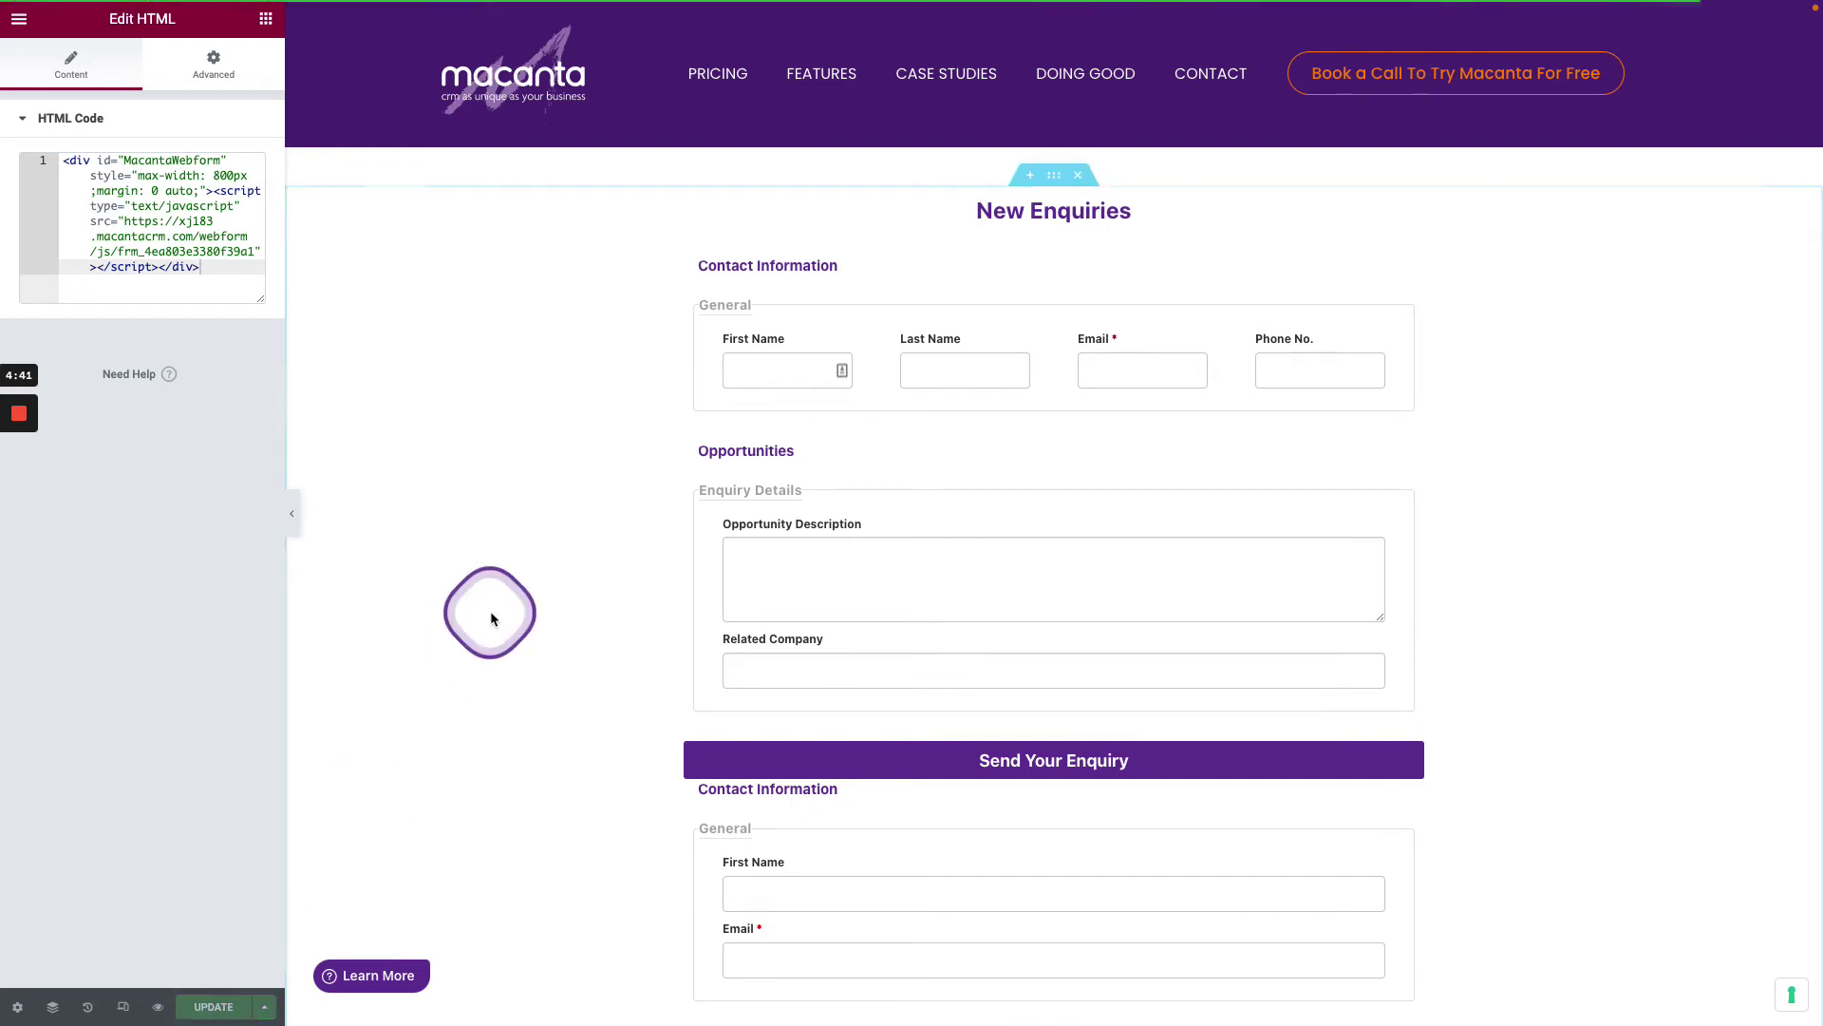
scroll(490, 612, "down", 3)
scroll(490, 612, "down", 2)
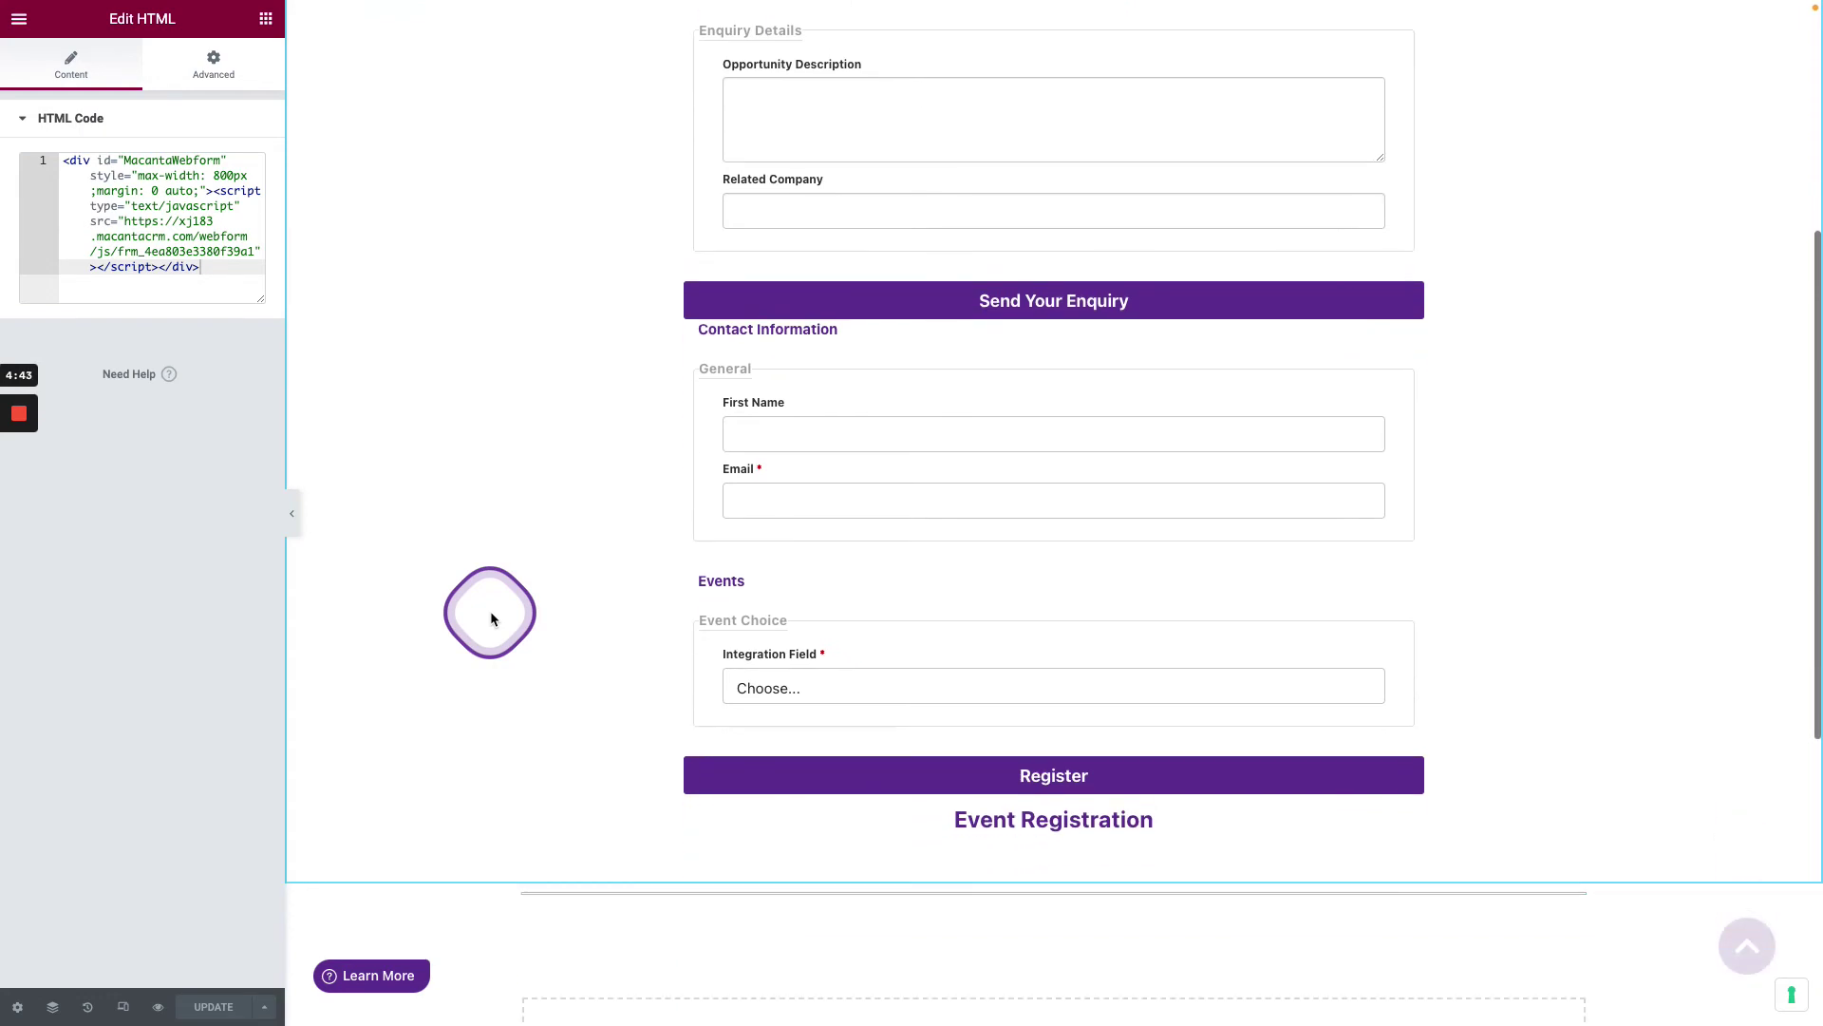
scroll(490, 611, "up", 4)
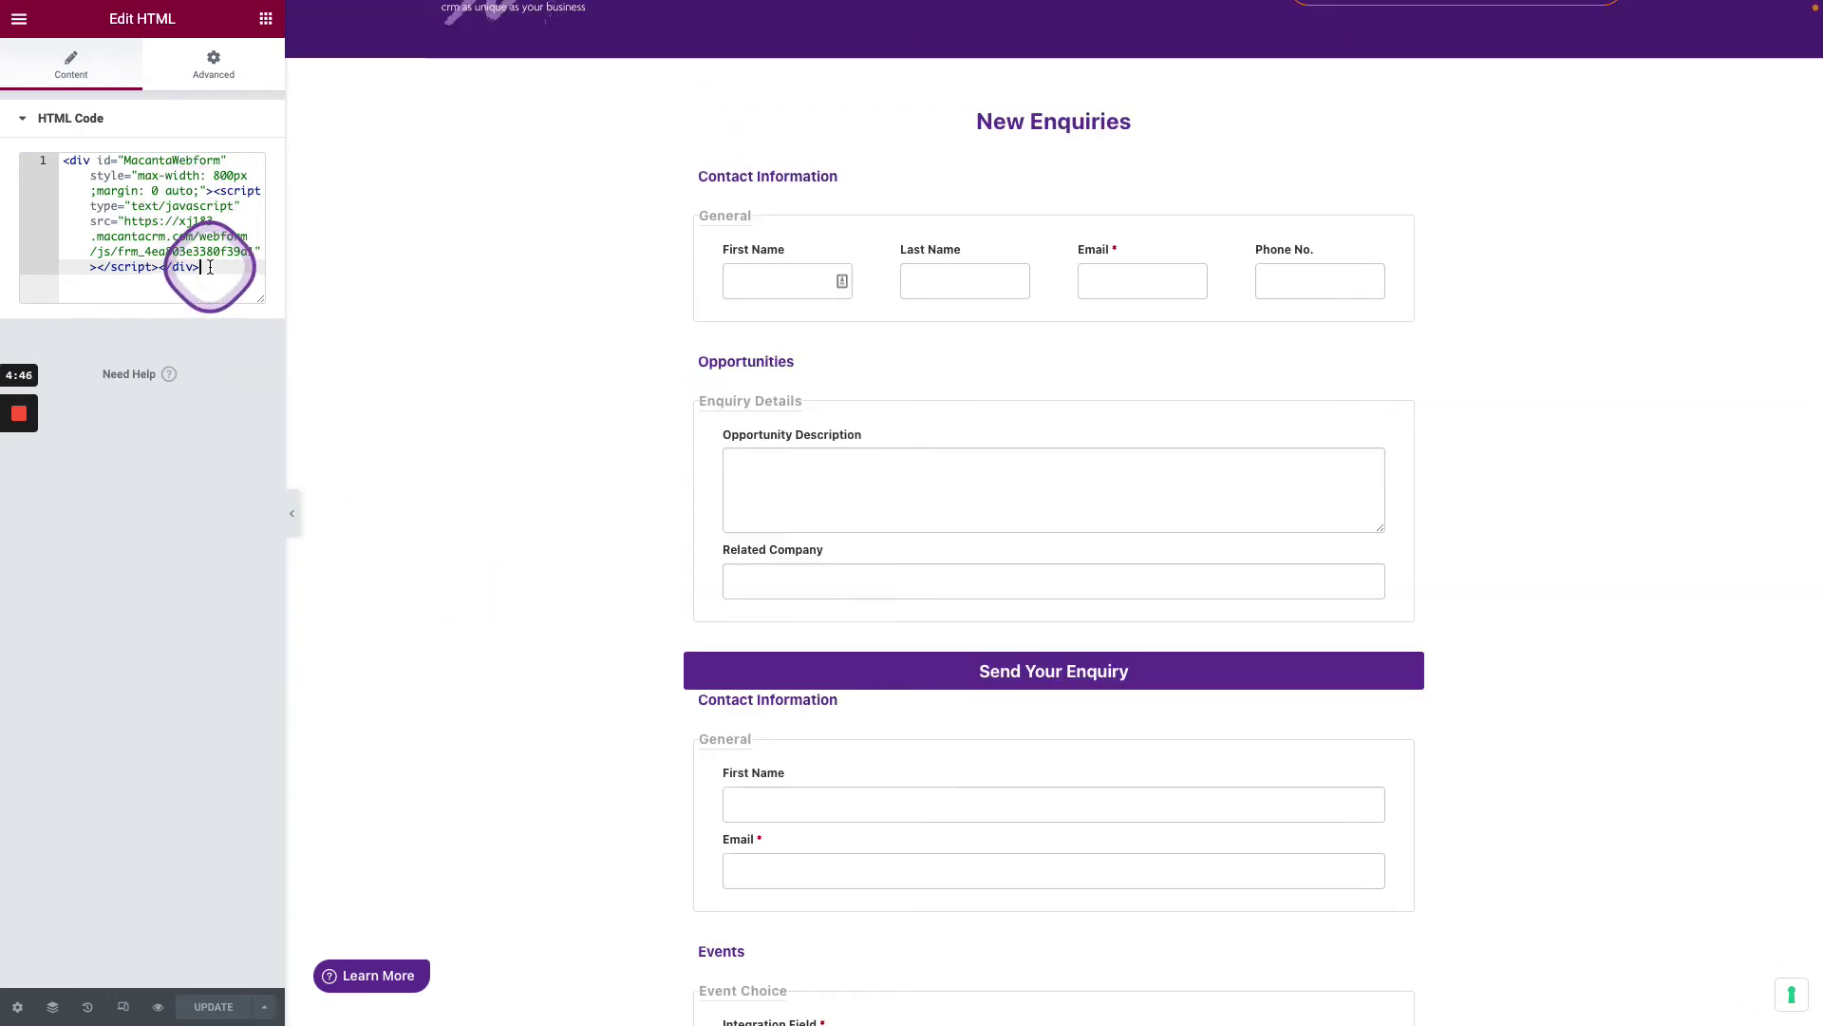
Step: Clear the HTML widget's code, paste the embed code in again and update the page
key("ctrl+a")
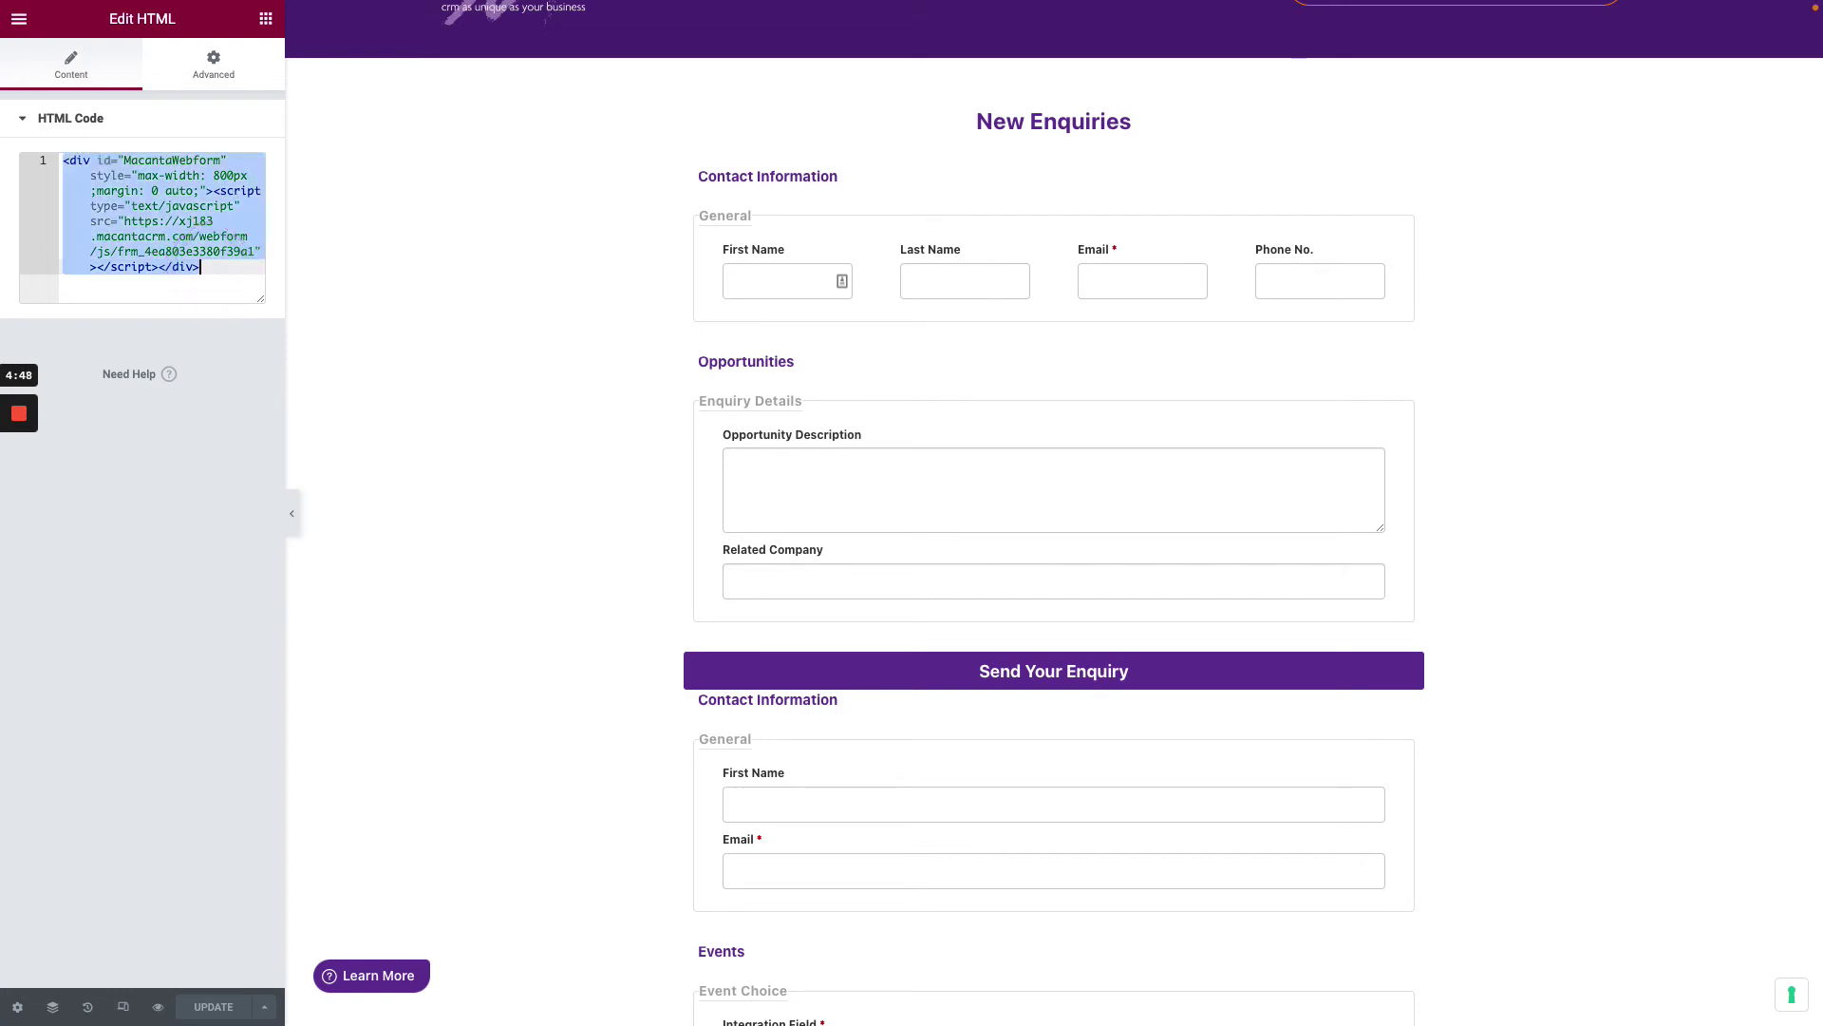
key("BackSpace")
key("ctrl+v")
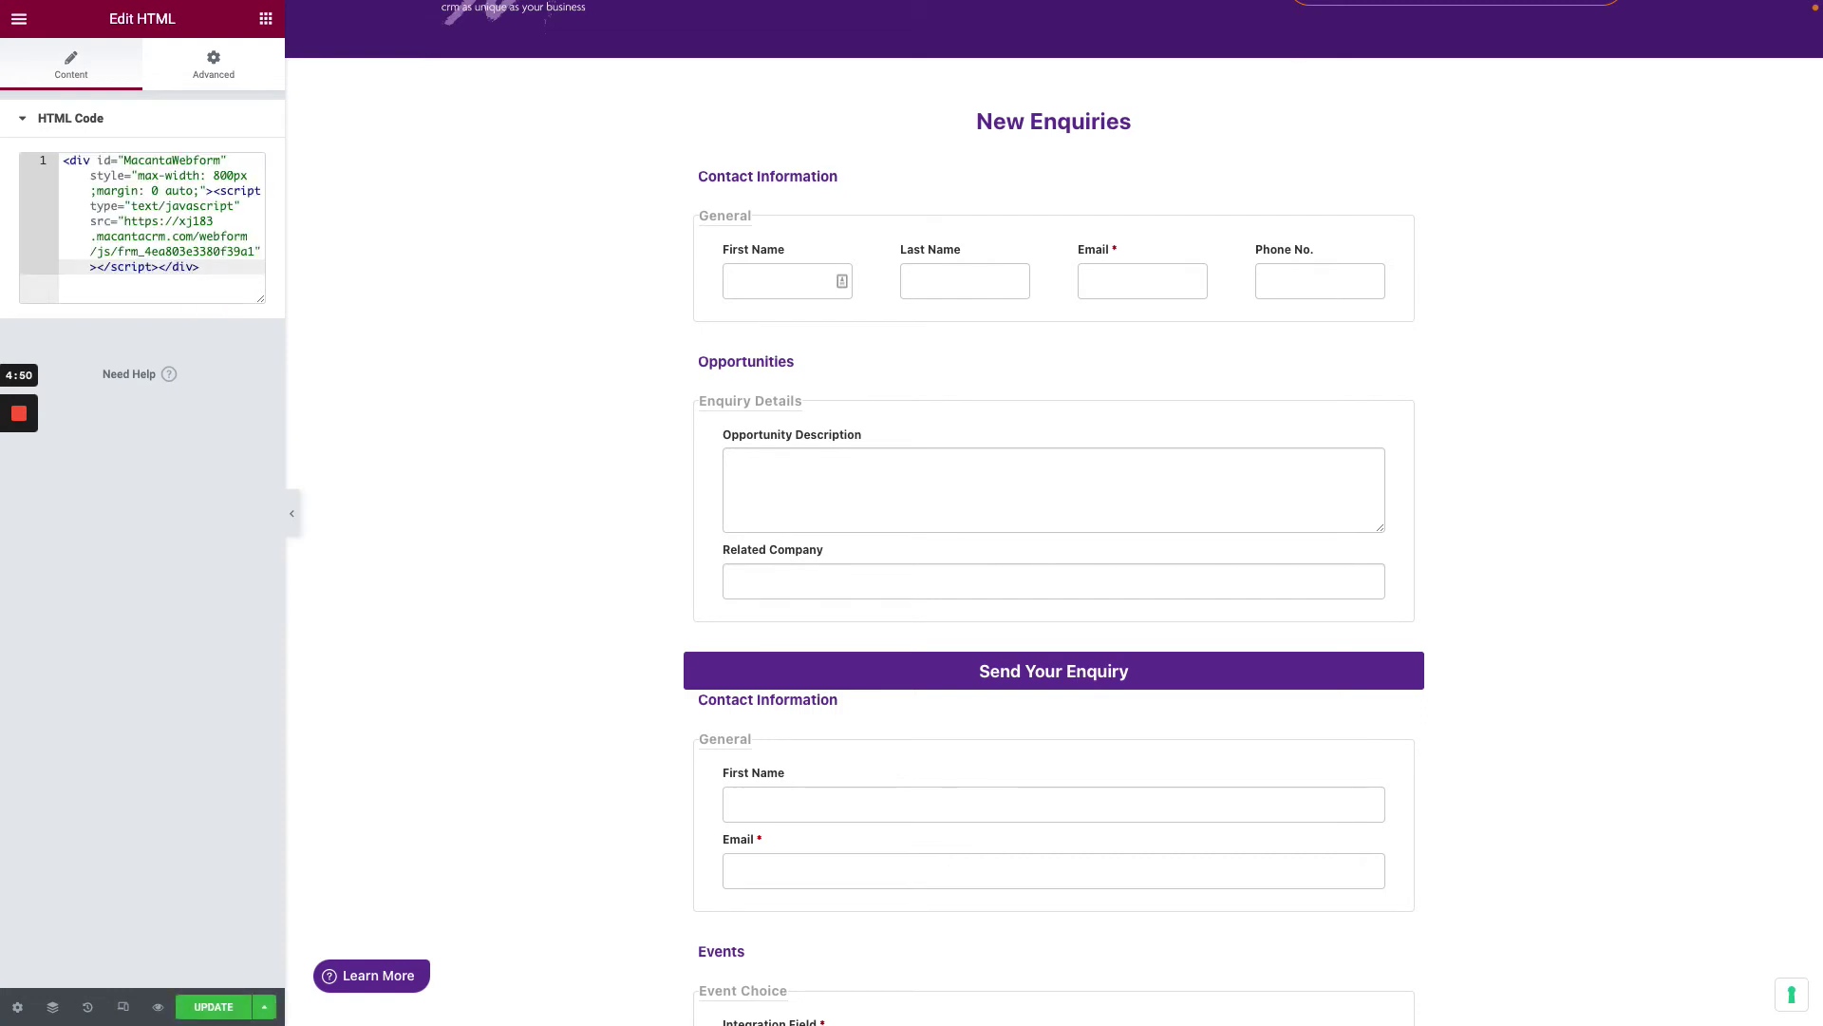
left_click(207, 1009)
left_click(513, 517)
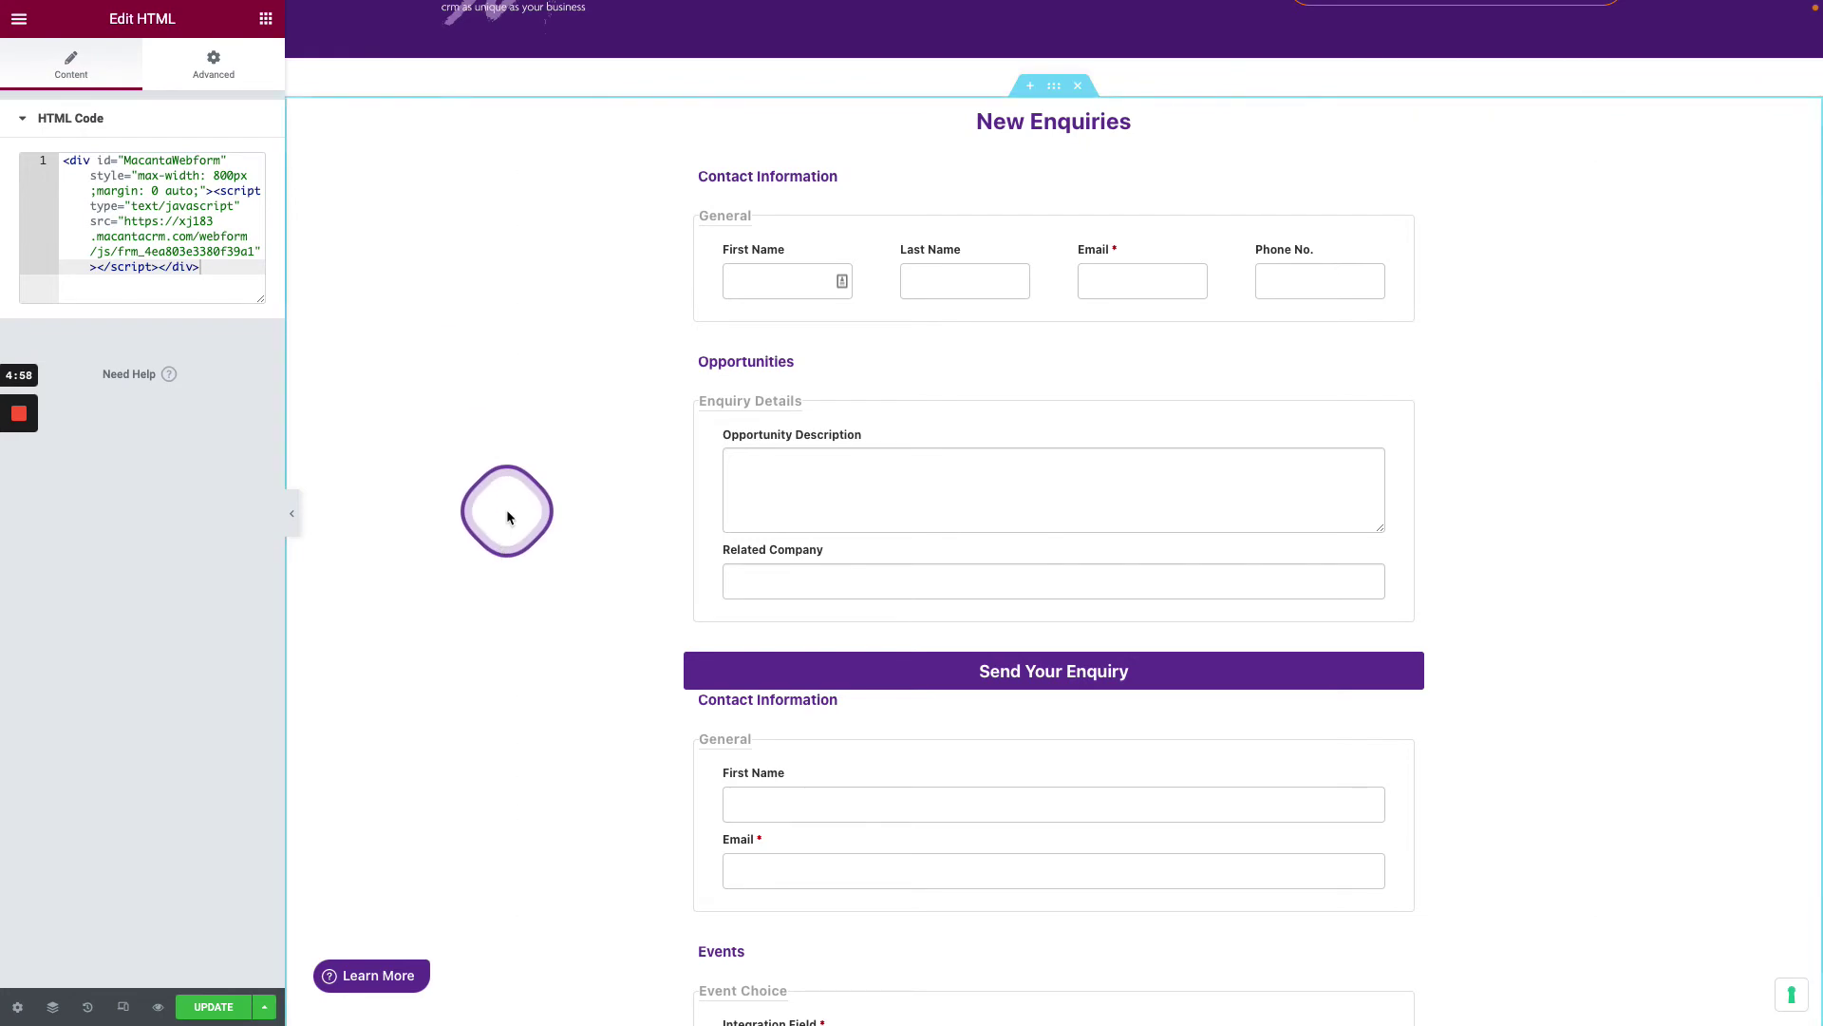
scroll(507, 511, "down", 1)
Step: Switch to the live website page and examine the events offered in the Event Registration form's Integration Field
key("ctrl+Right")
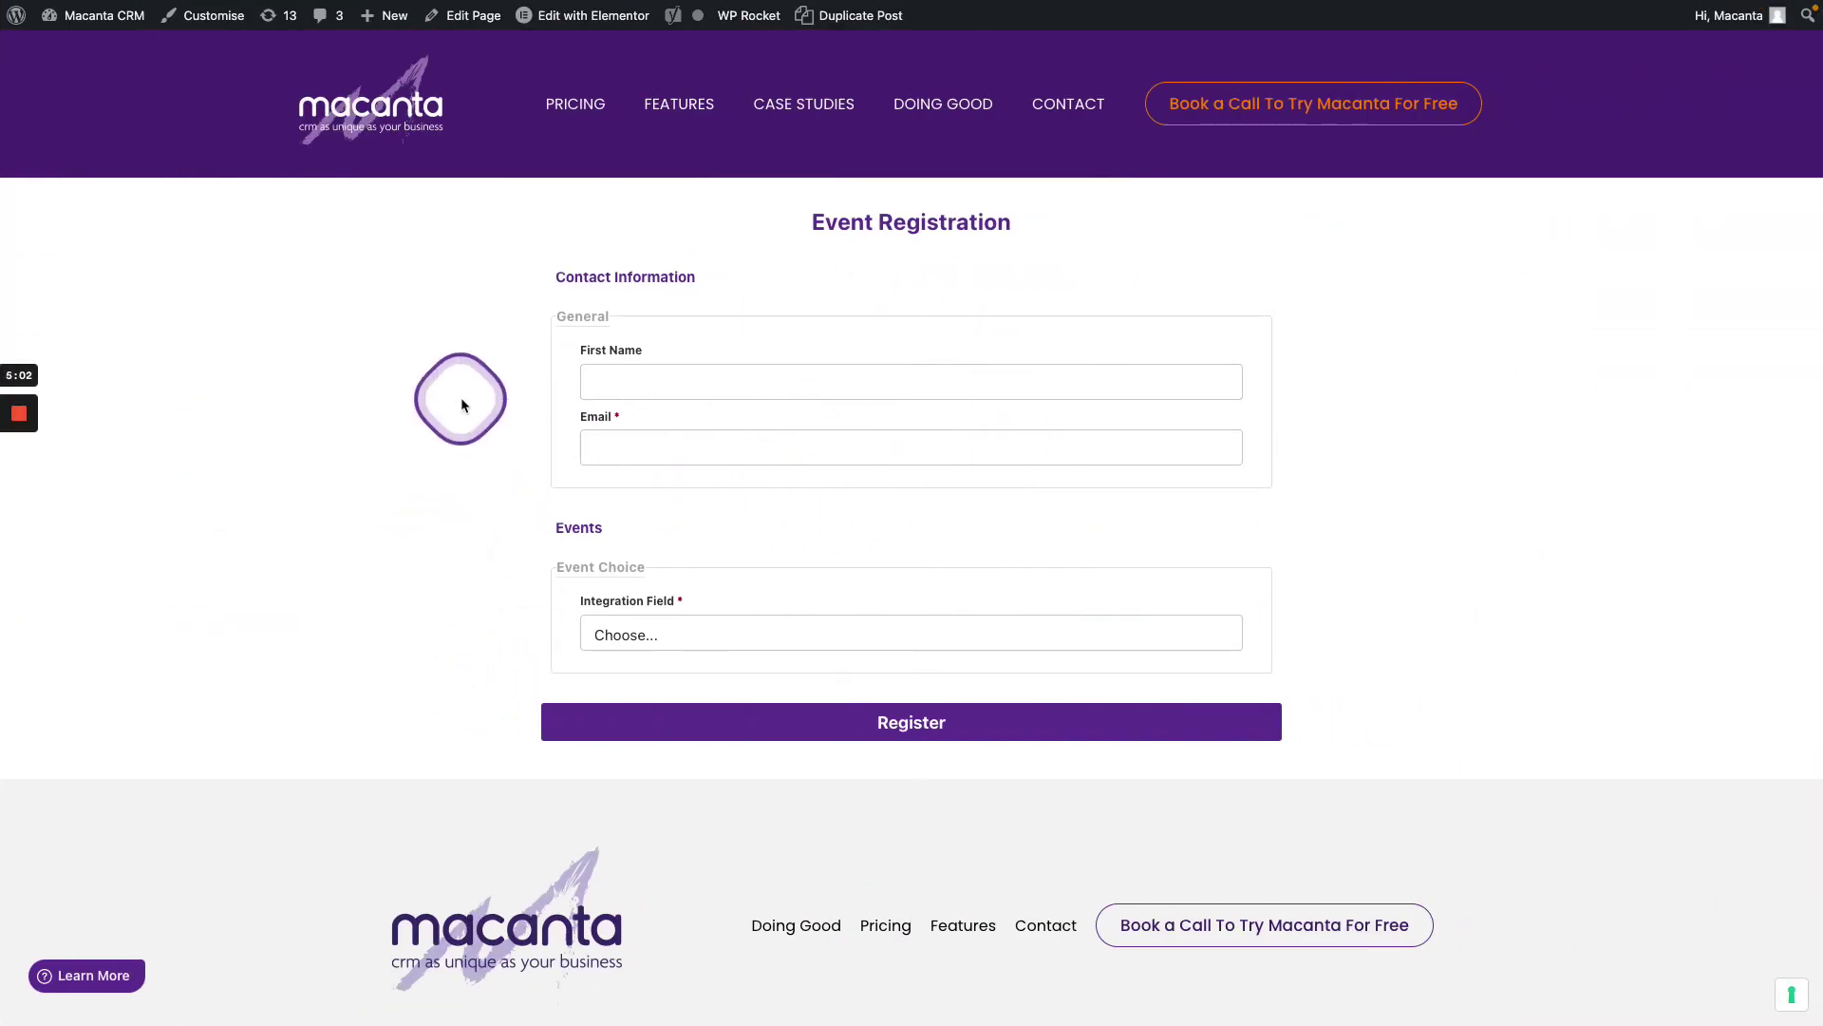
left_click(645, 635)
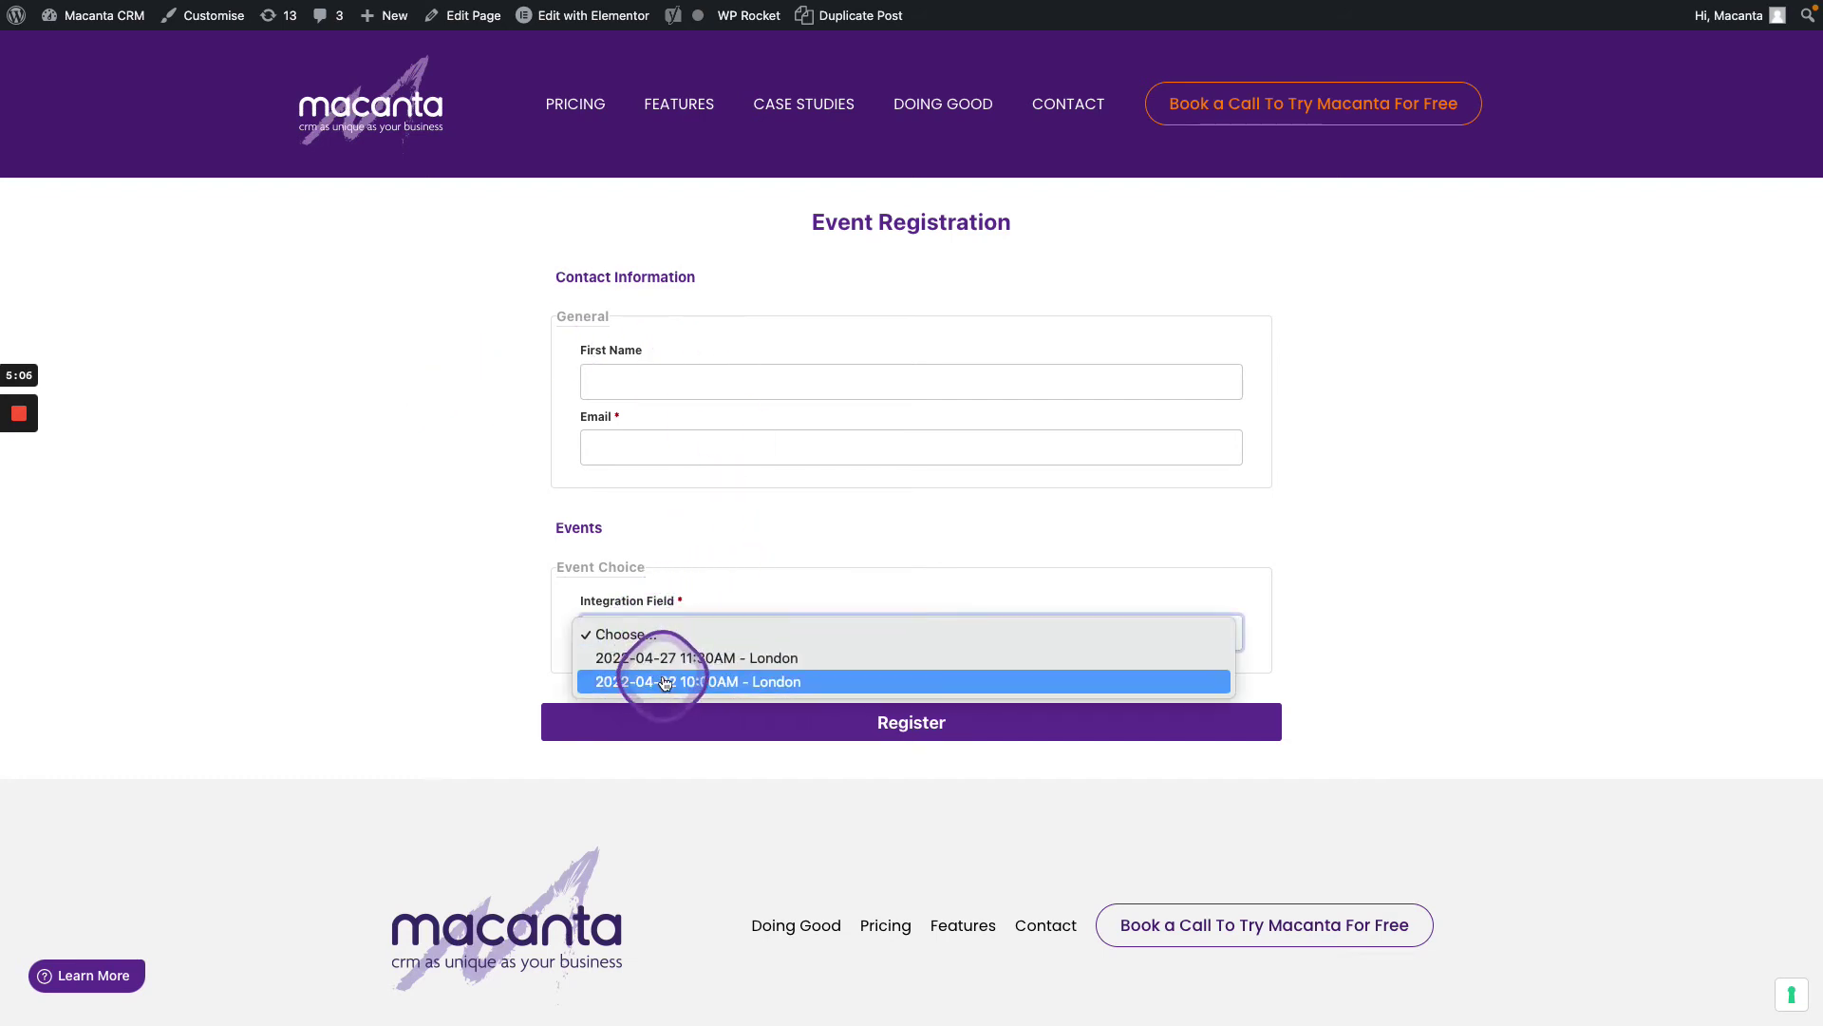
left_click(535, 552)
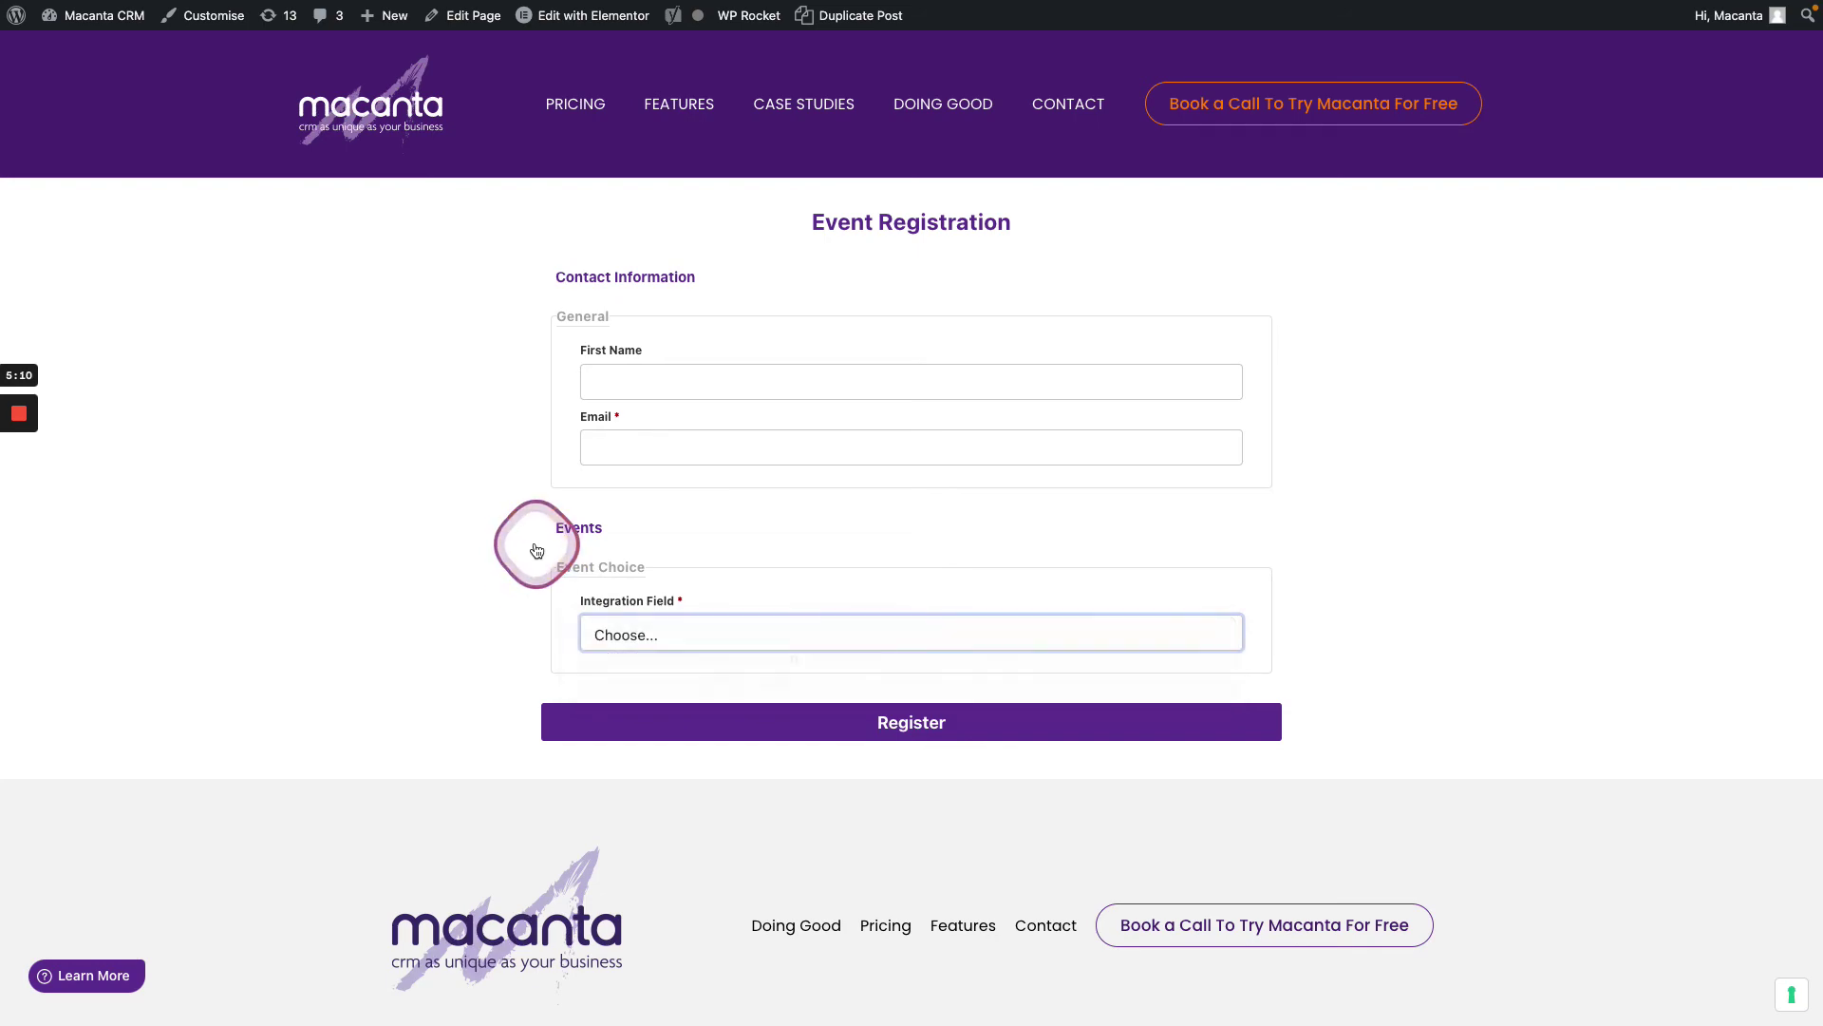
Step: Switch back to the form builder and set the Integration Field to Radio, with a limit of 4 and ordered by Event Start
key("ctrl+Left")
key("ctrl+Left")
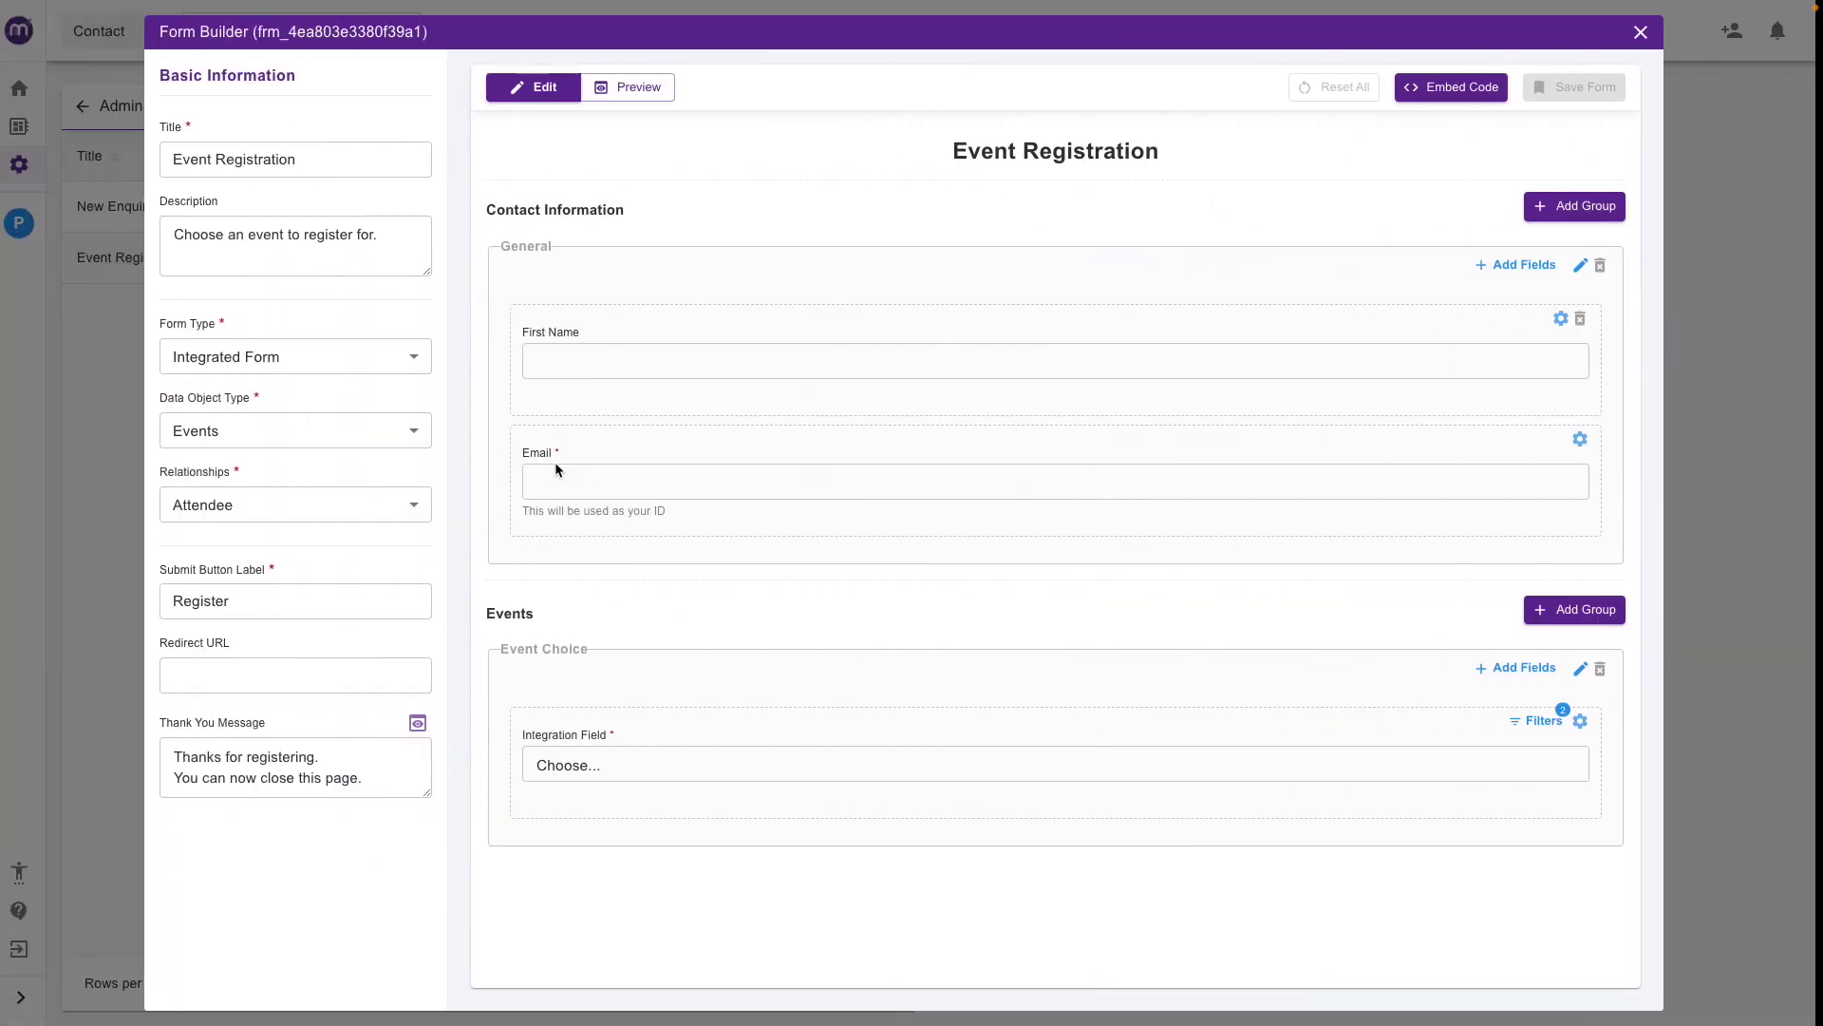
left_click(1588, 721)
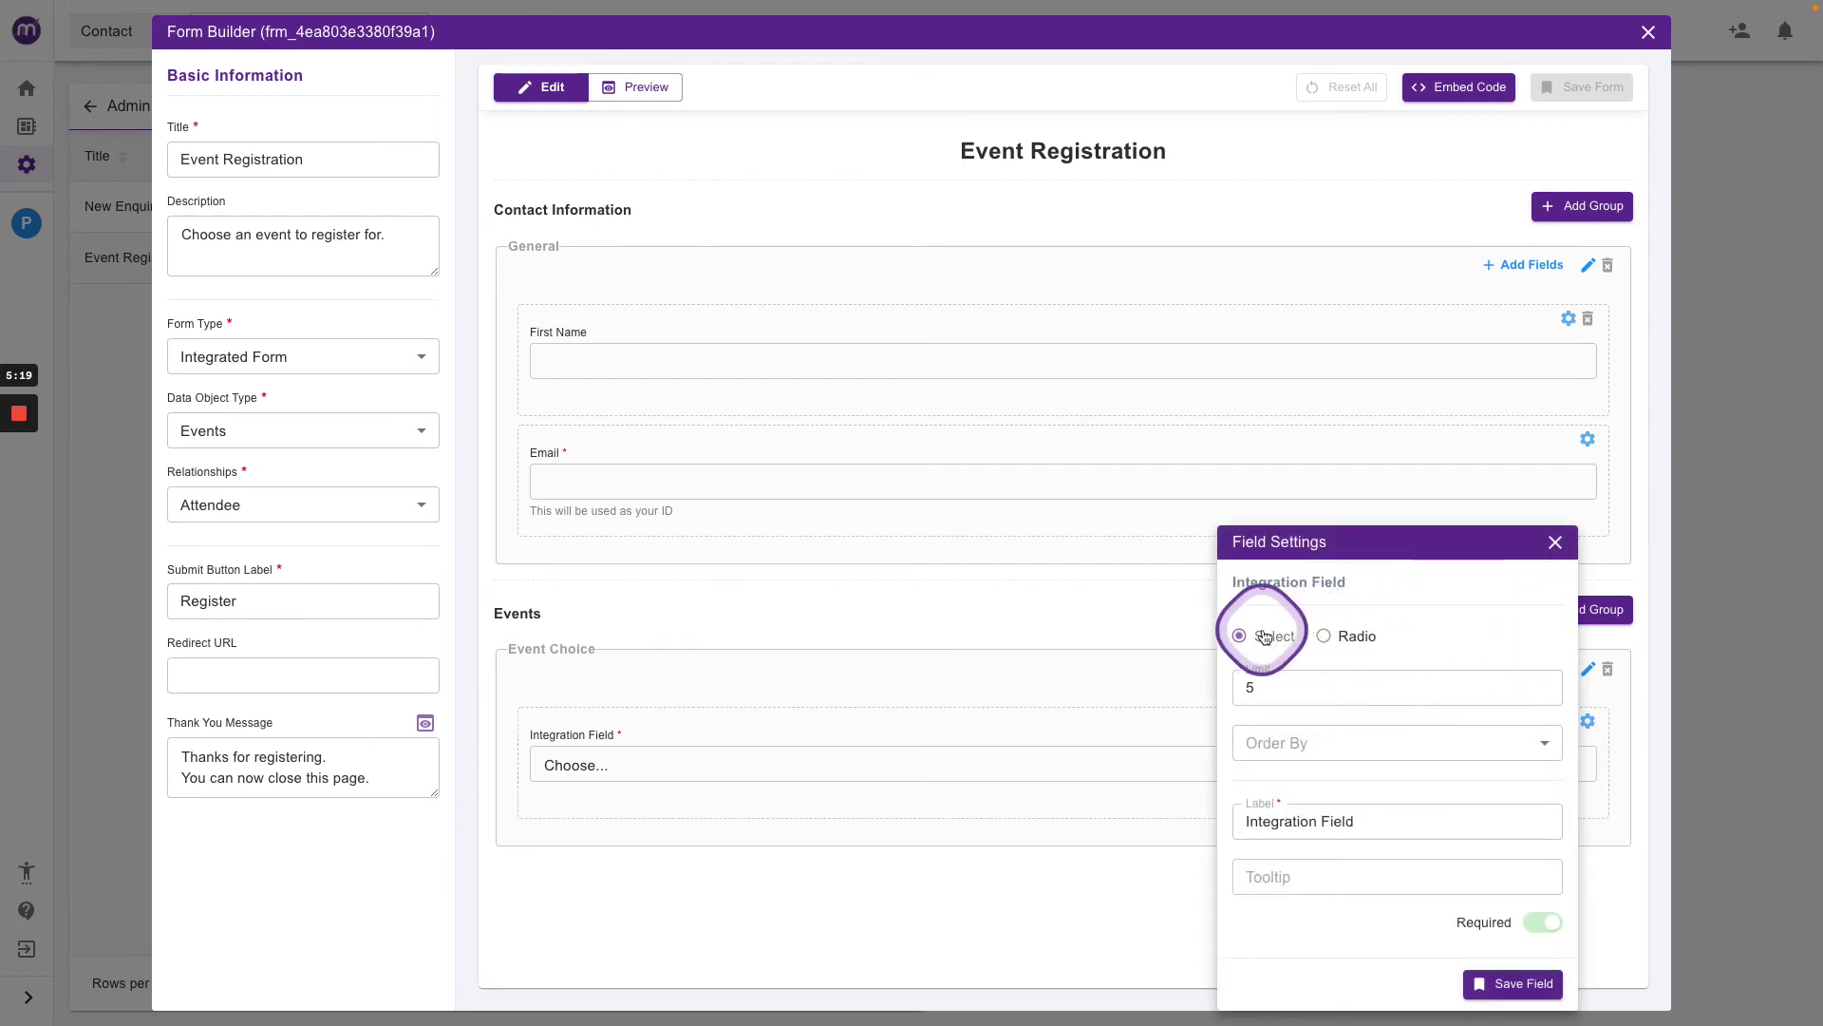
left_click(1334, 639)
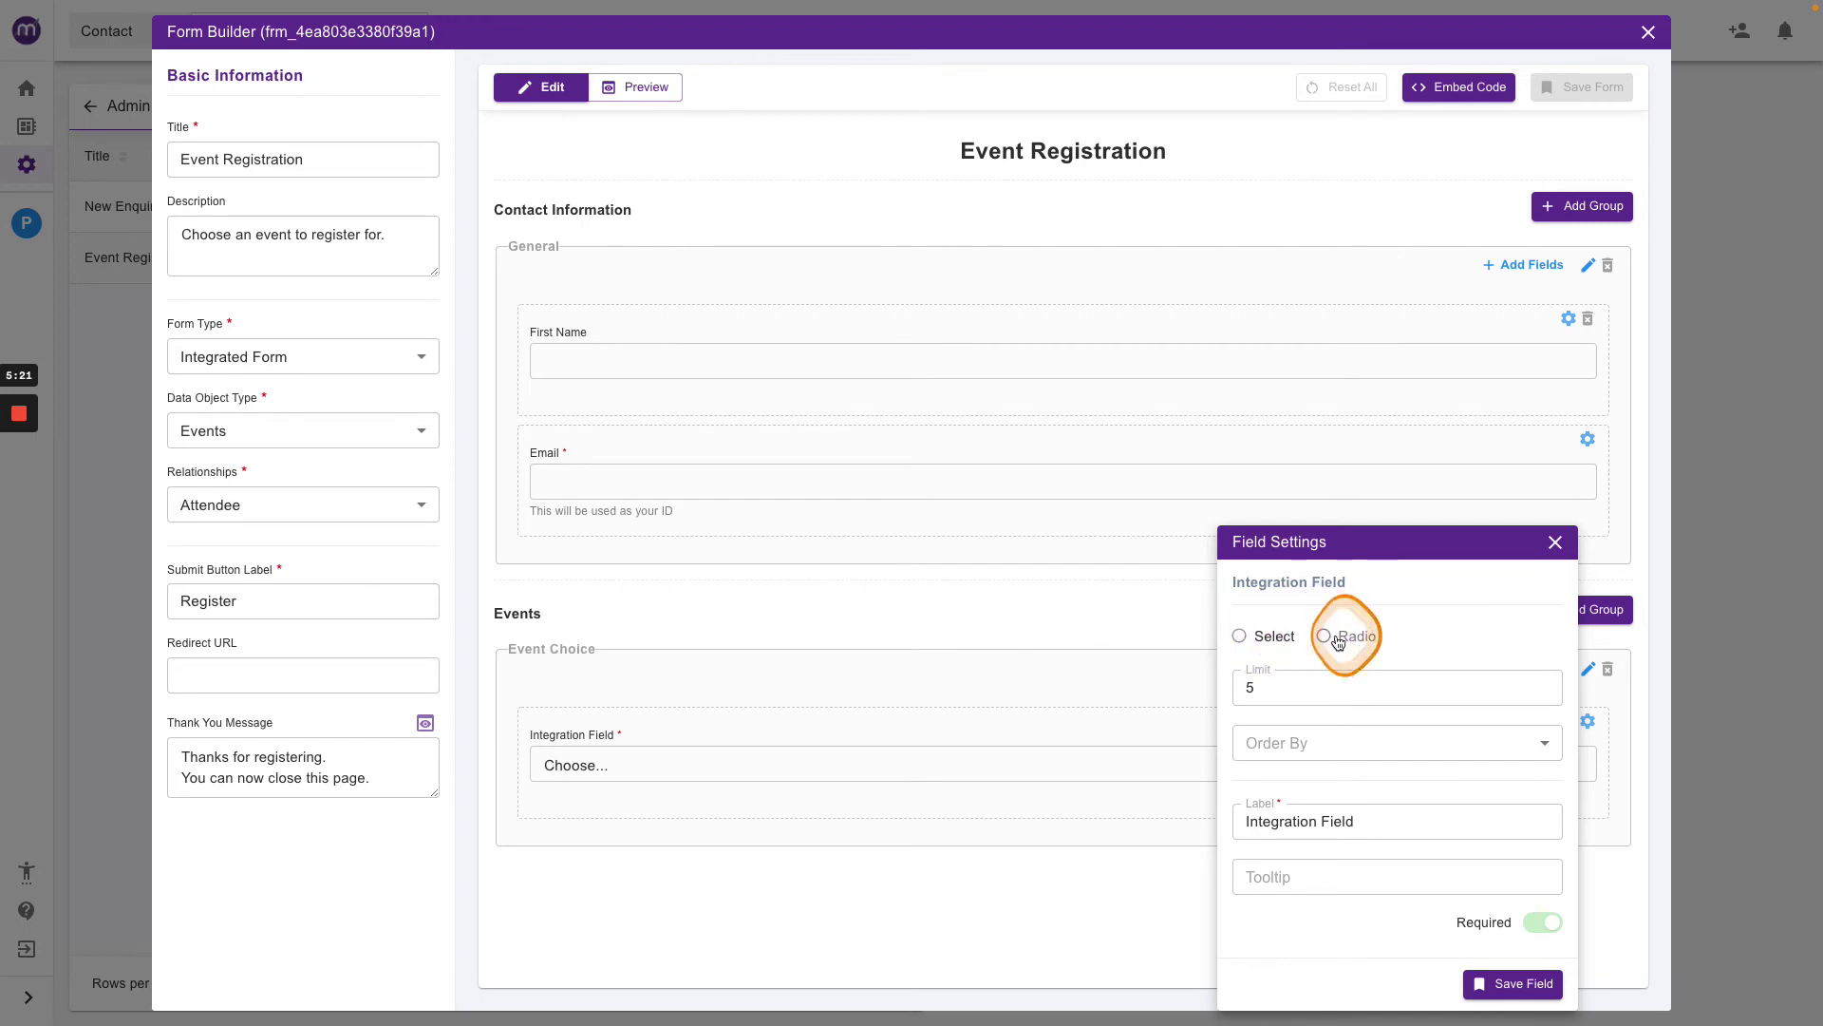
left_click(1543, 694)
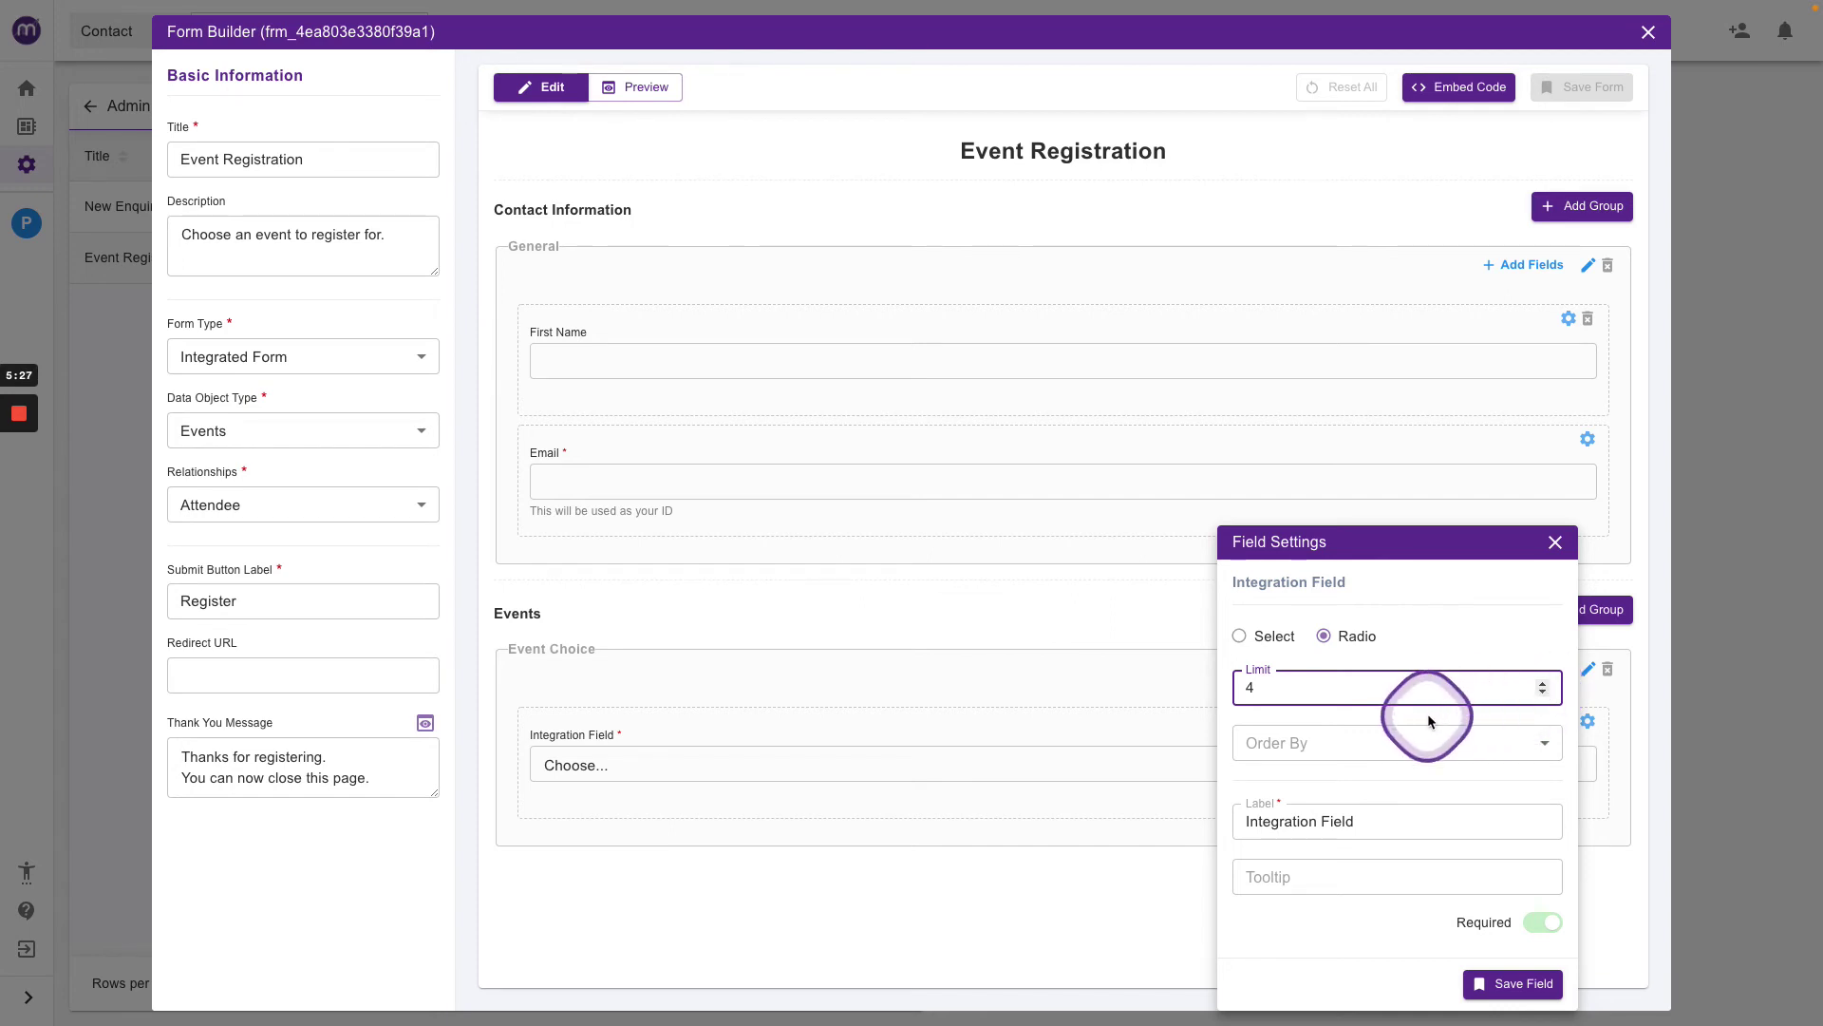
left_click(1538, 742)
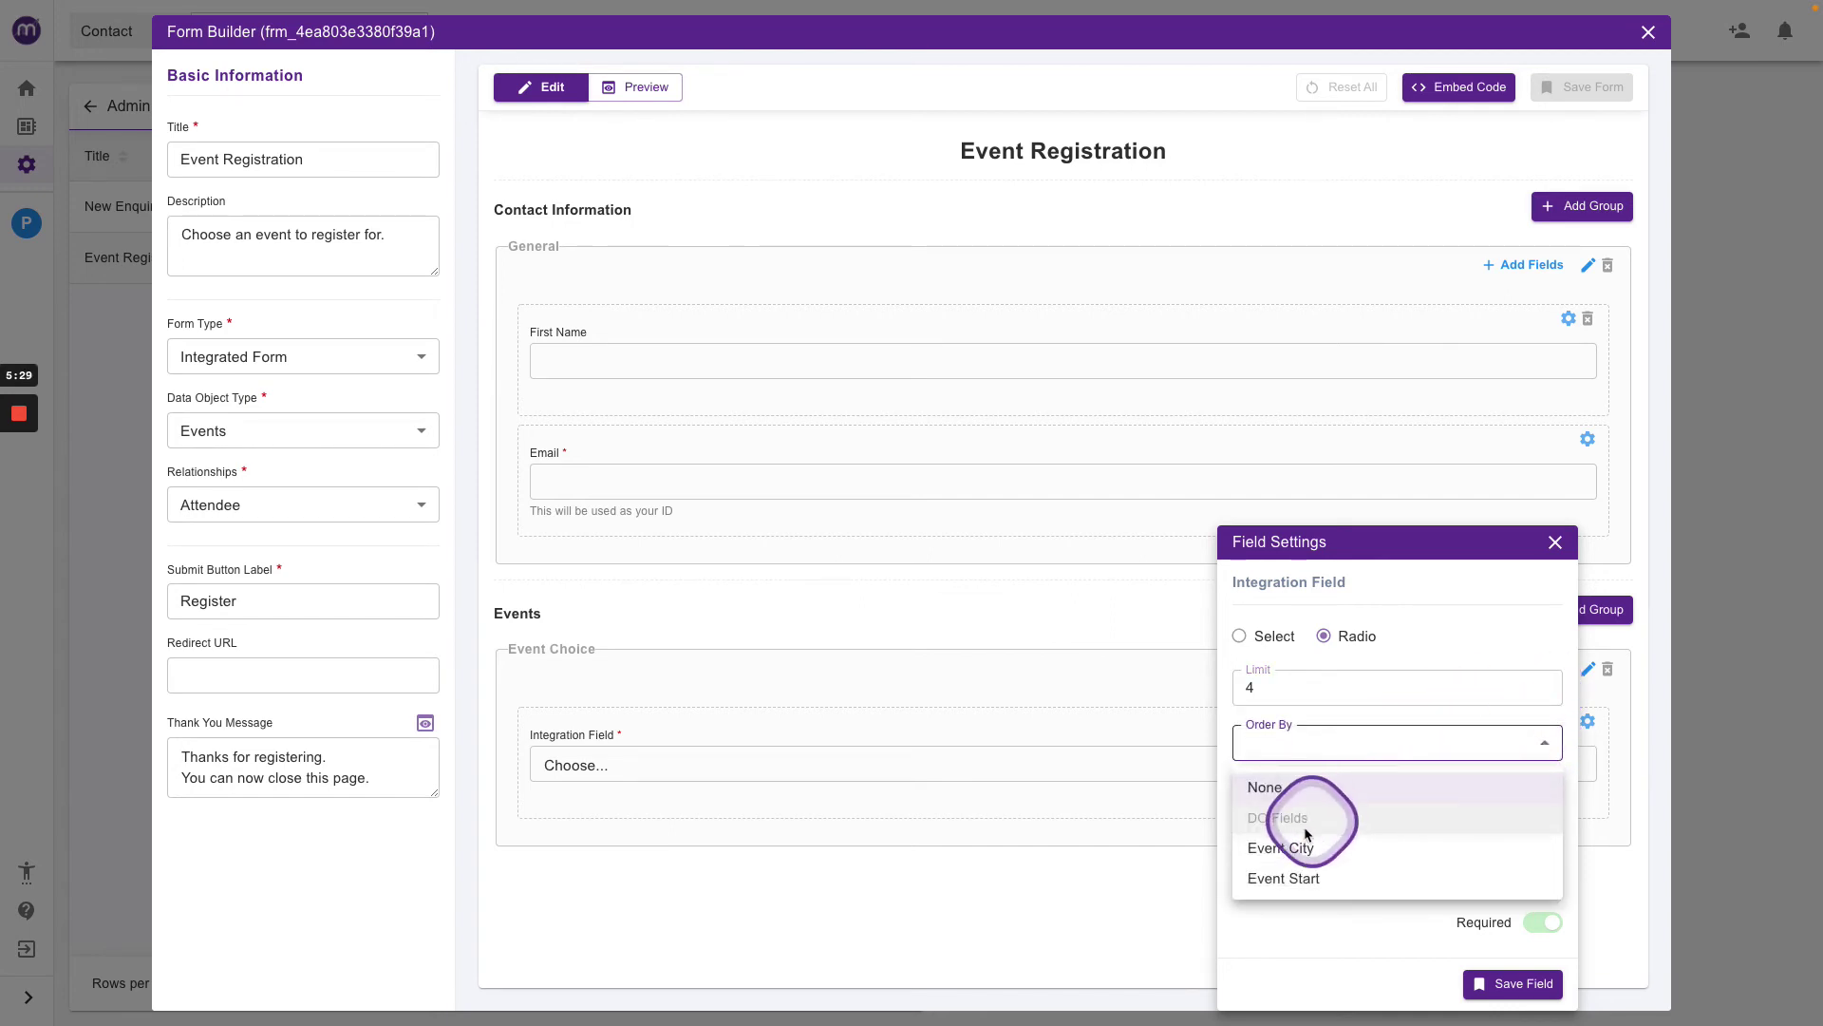
left_click(1292, 878)
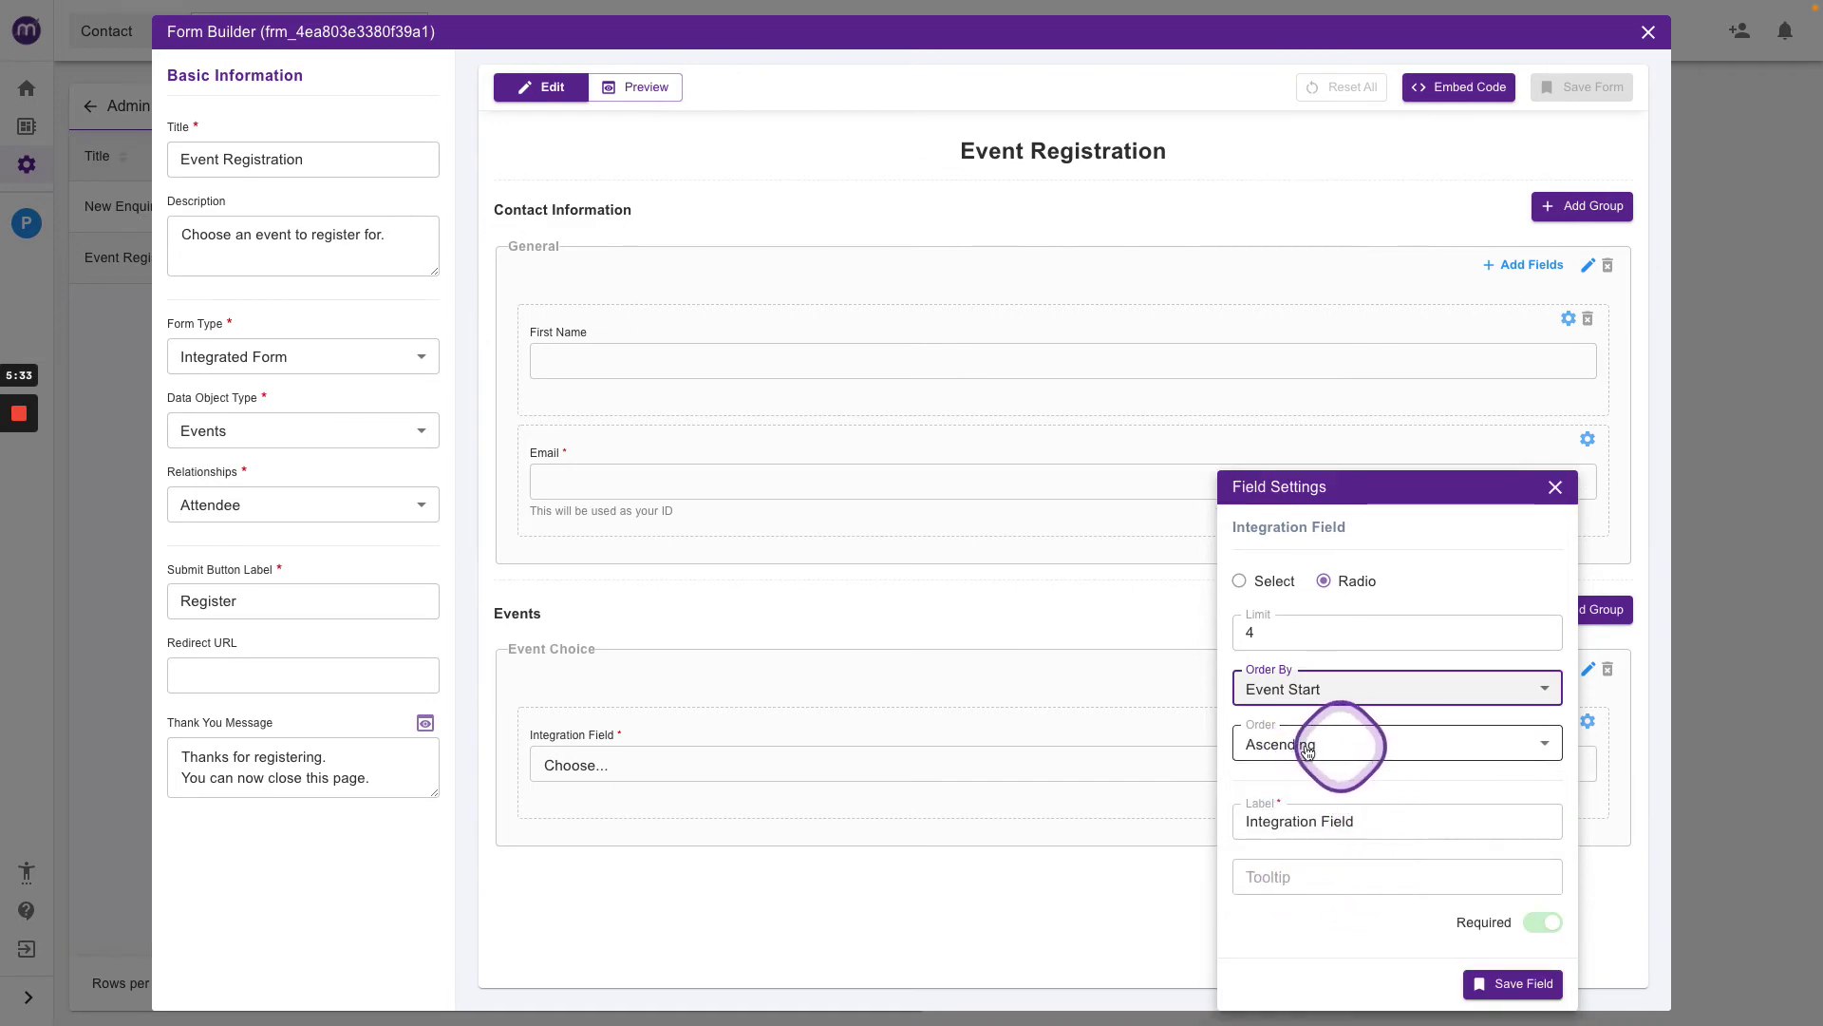
Step: Label the Integration Field "Select Your Event Date & Place", save the field and save the form
left_click_drag(1372, 826, 1222, 823)
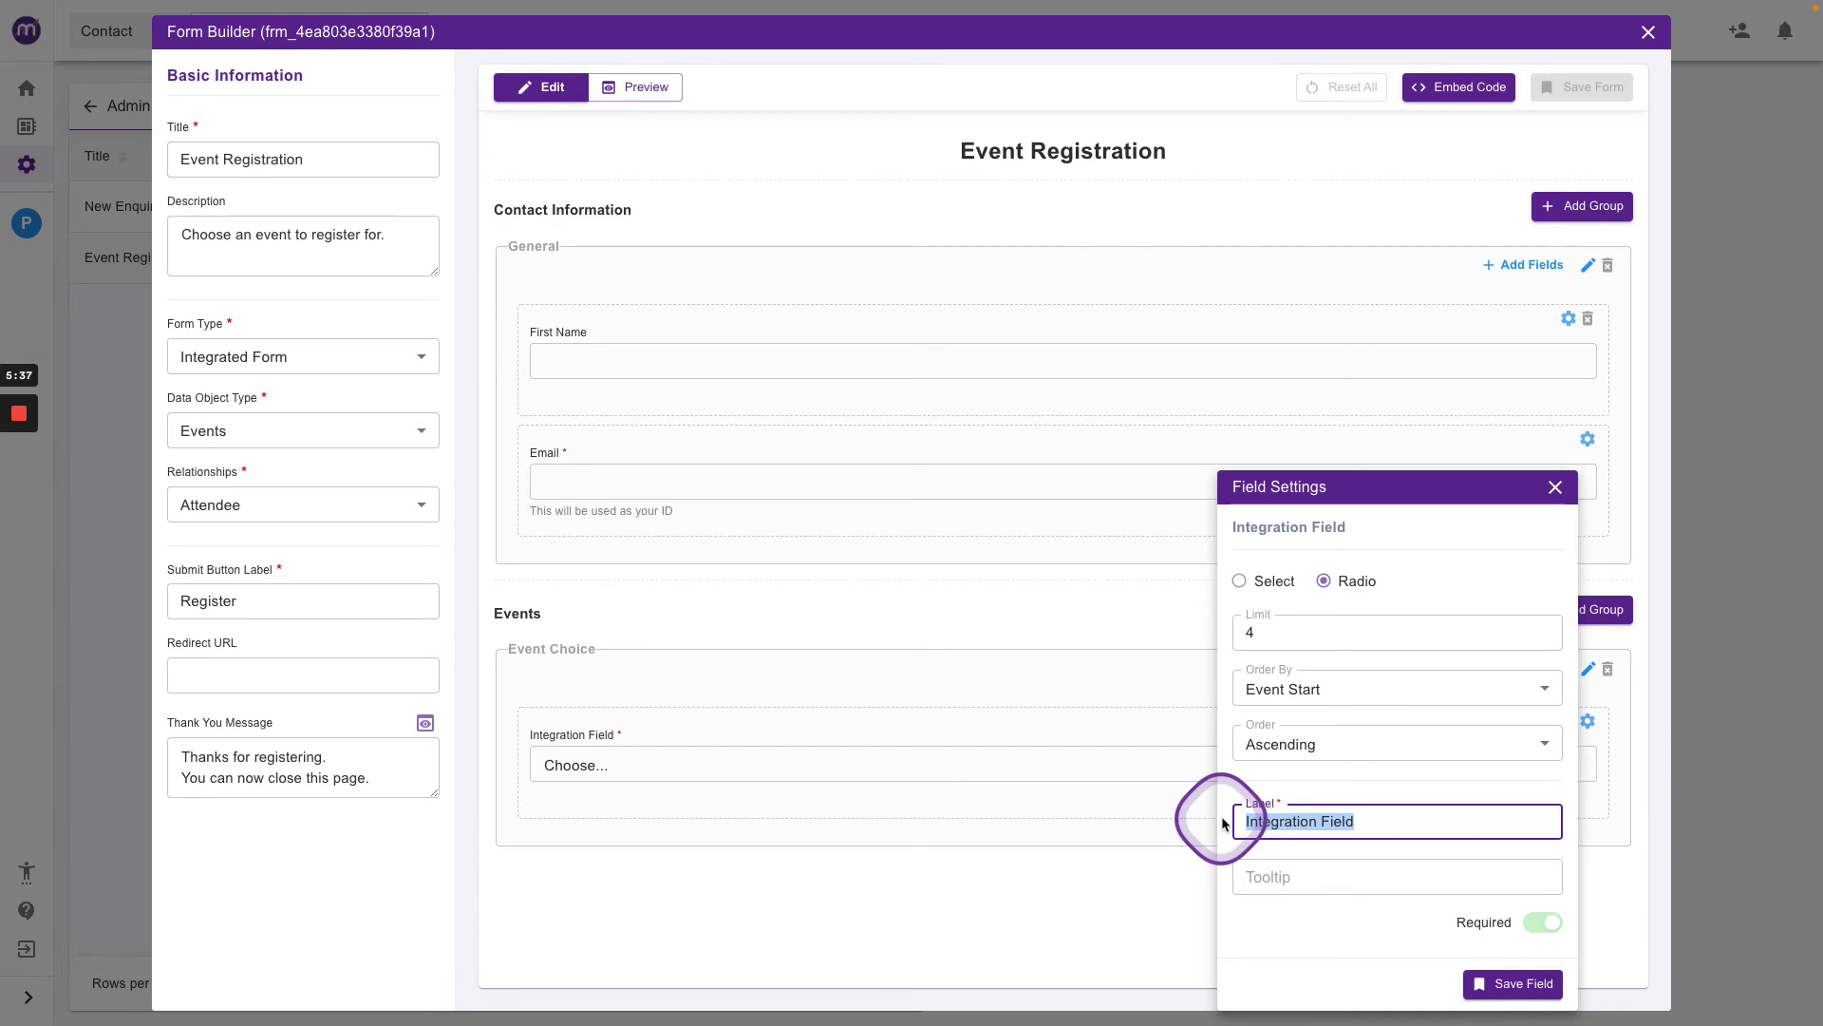
type("Event Date & Place")
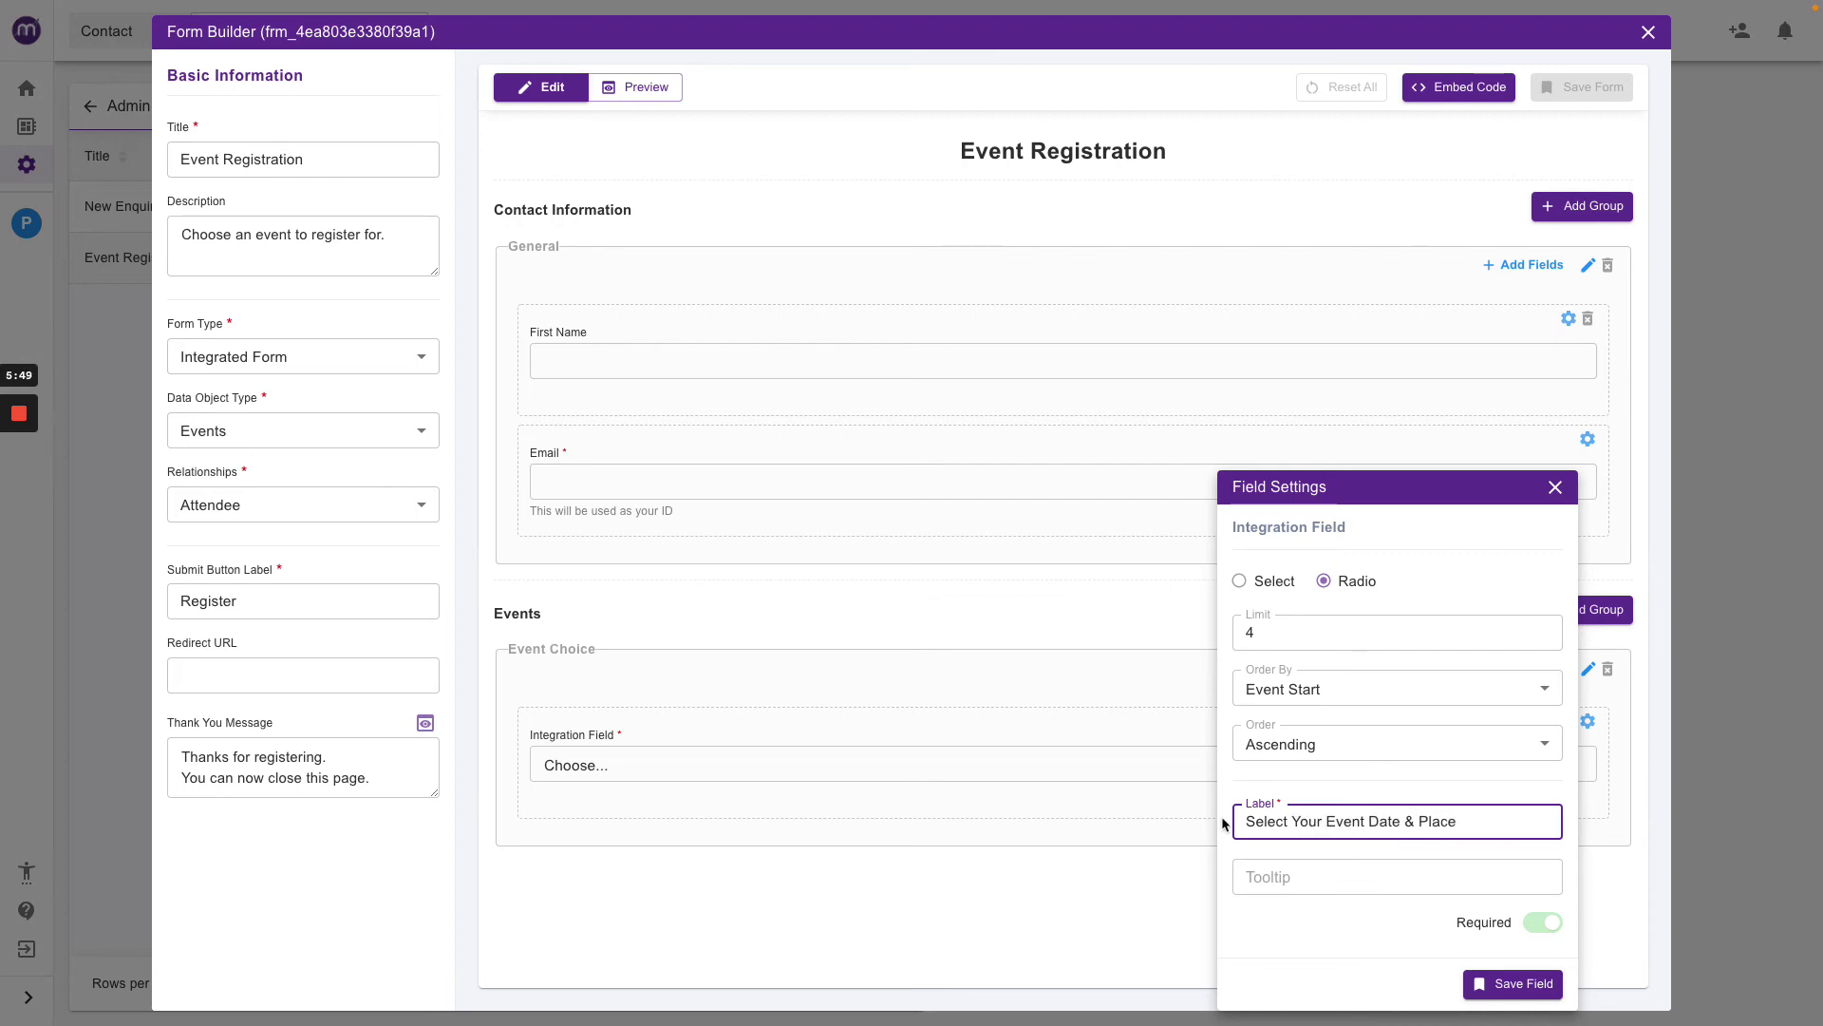
left_click(1500, 983)
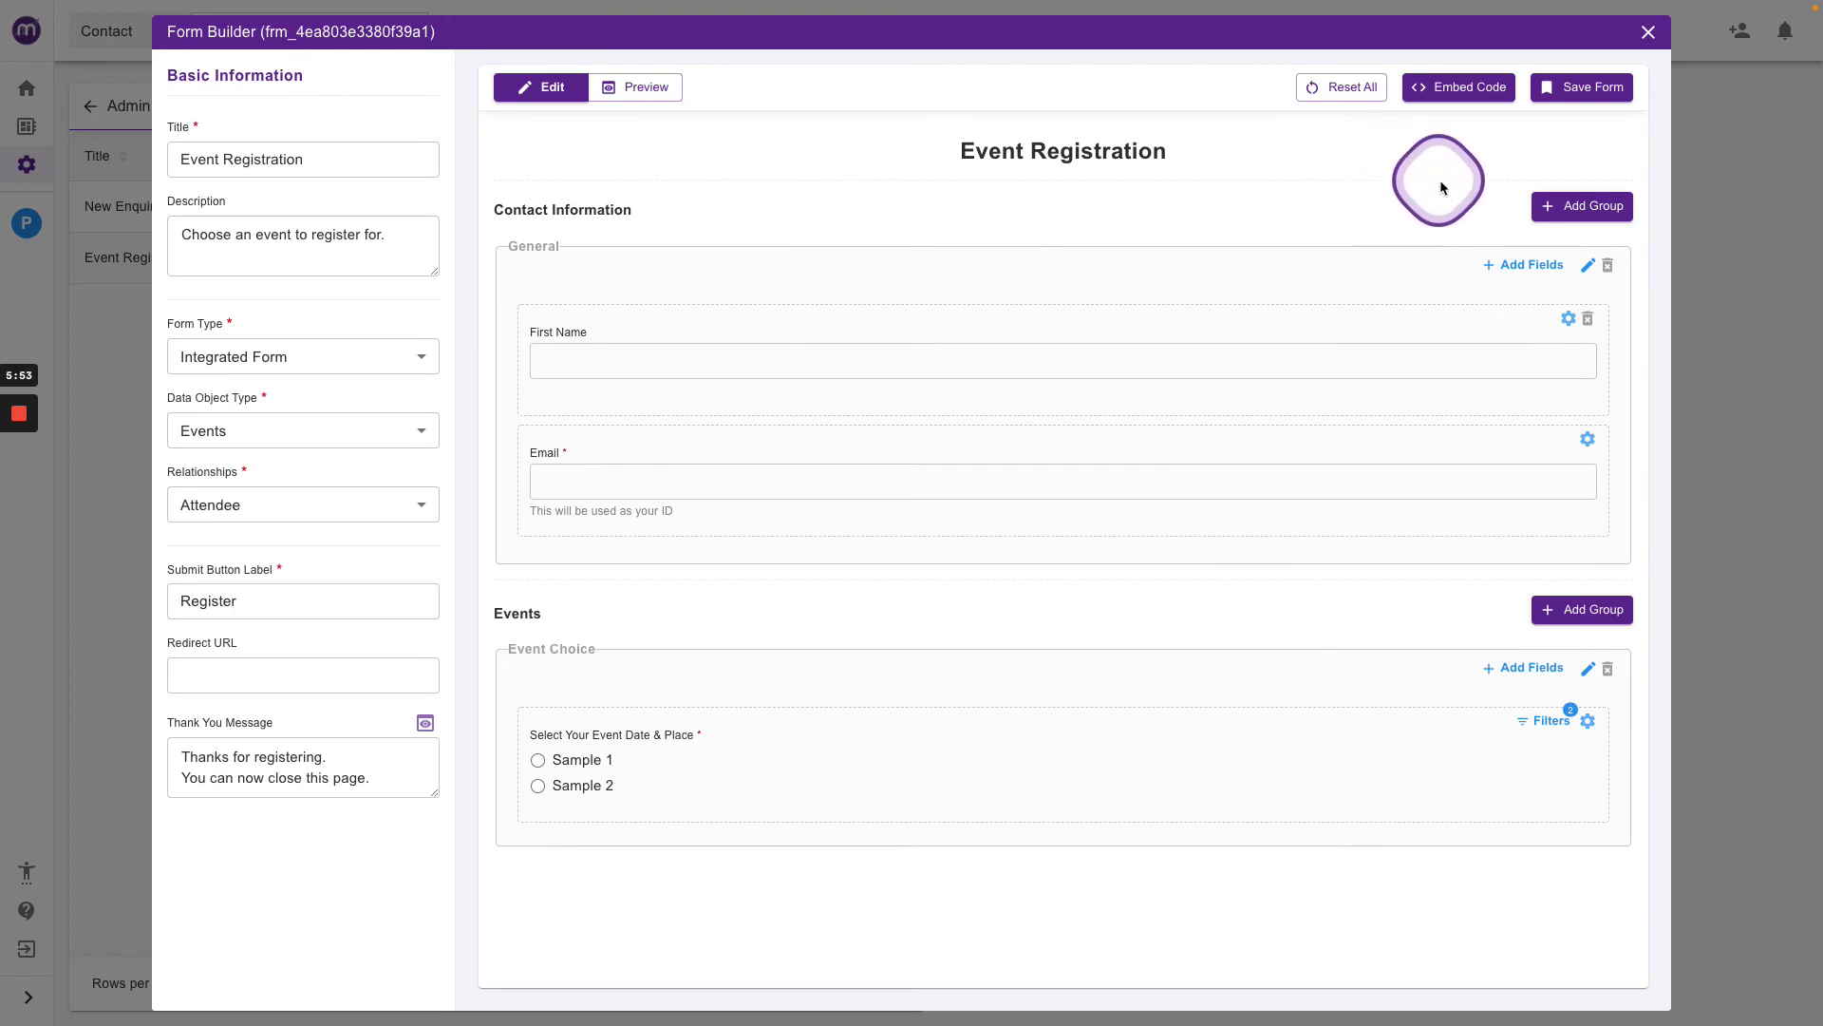
left_click(1572, 88)
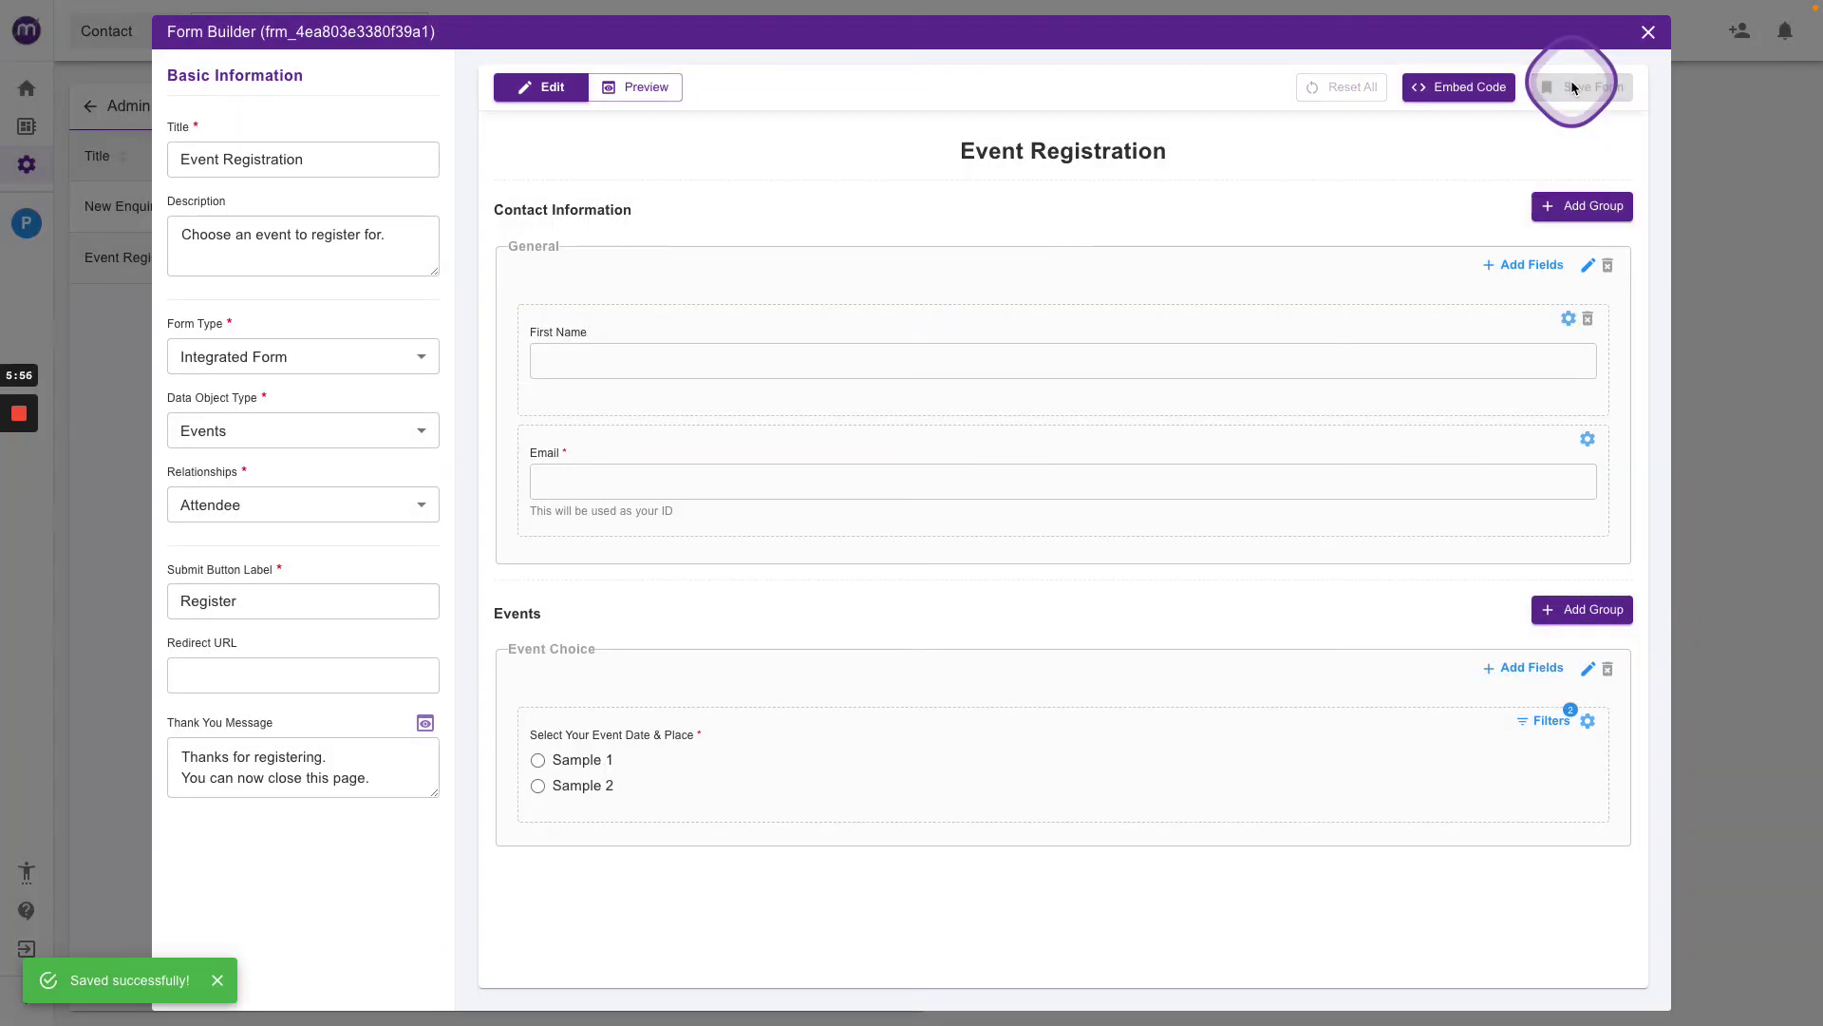
Step: Copy the form's JavaScript embed code and switch to the live website page to examine the event choices
left_click(1465, 87)
left_click(1460, 338)
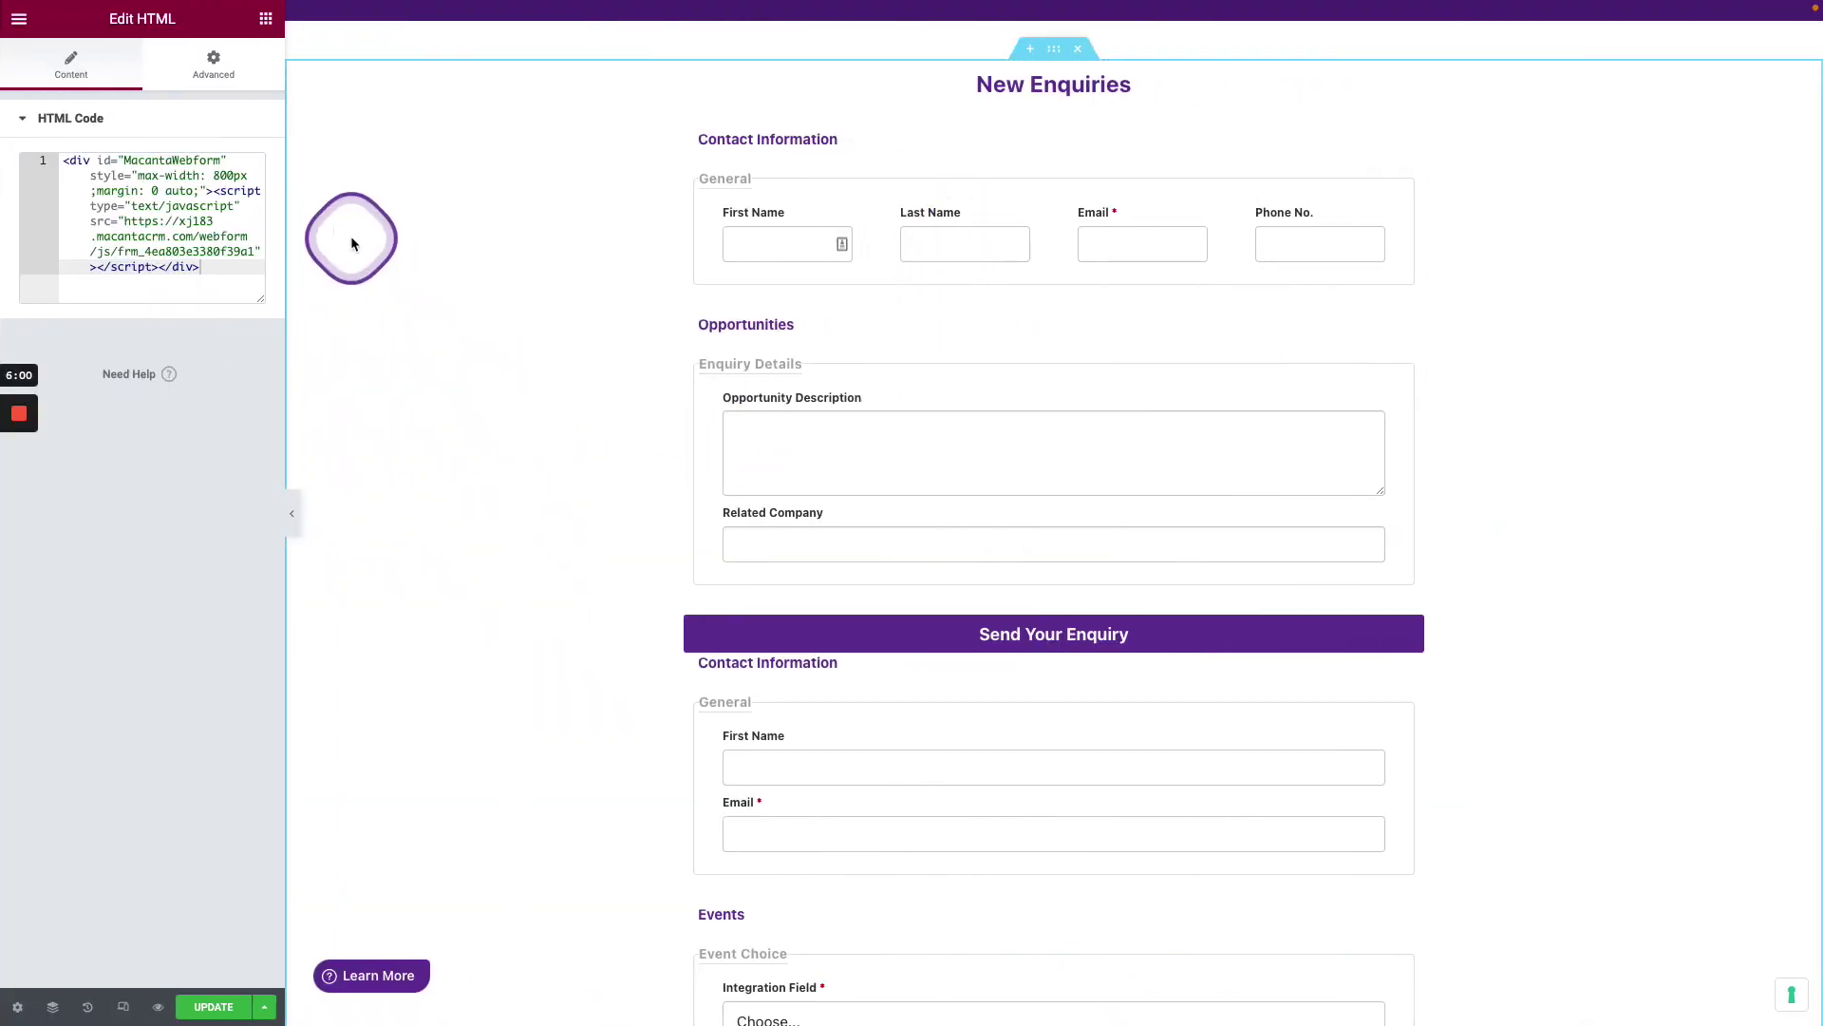
key("ctrl+Right")
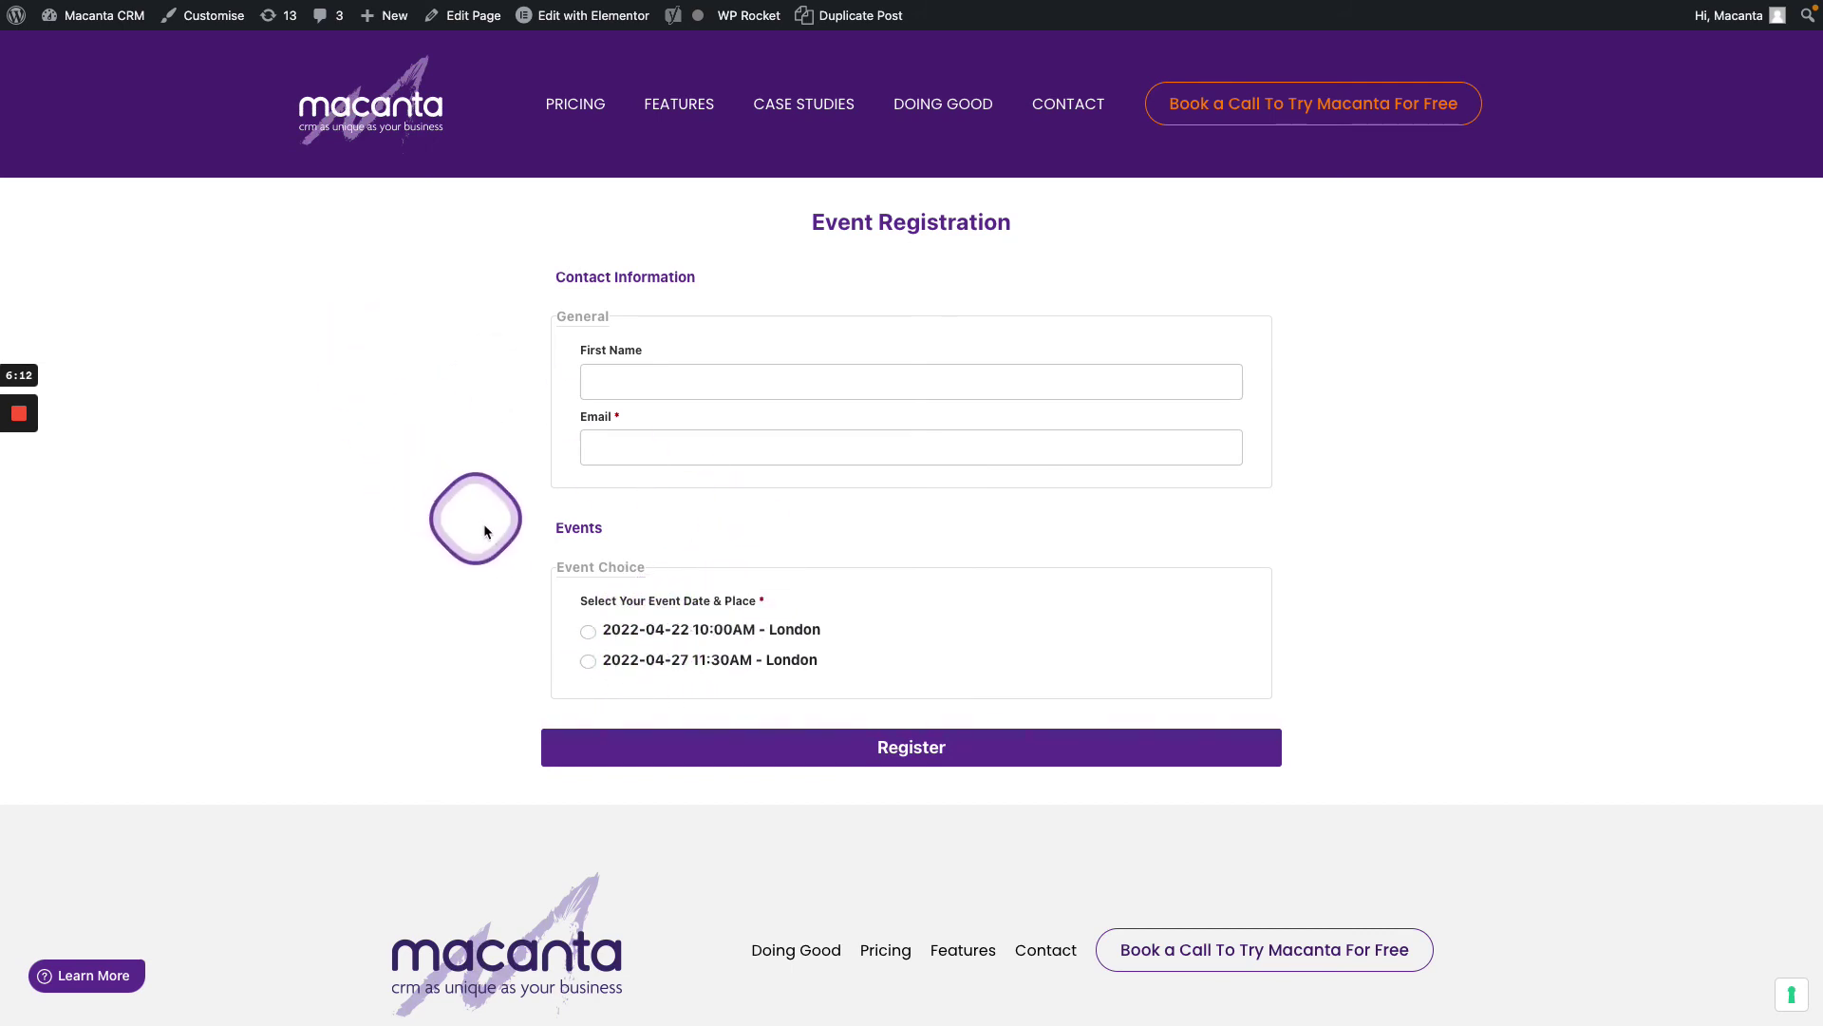
Step: Return to the form builder, add Berlin and Paris to the event choice field's Event City filter, apply the filters and save the form
key("ctrl+Left")
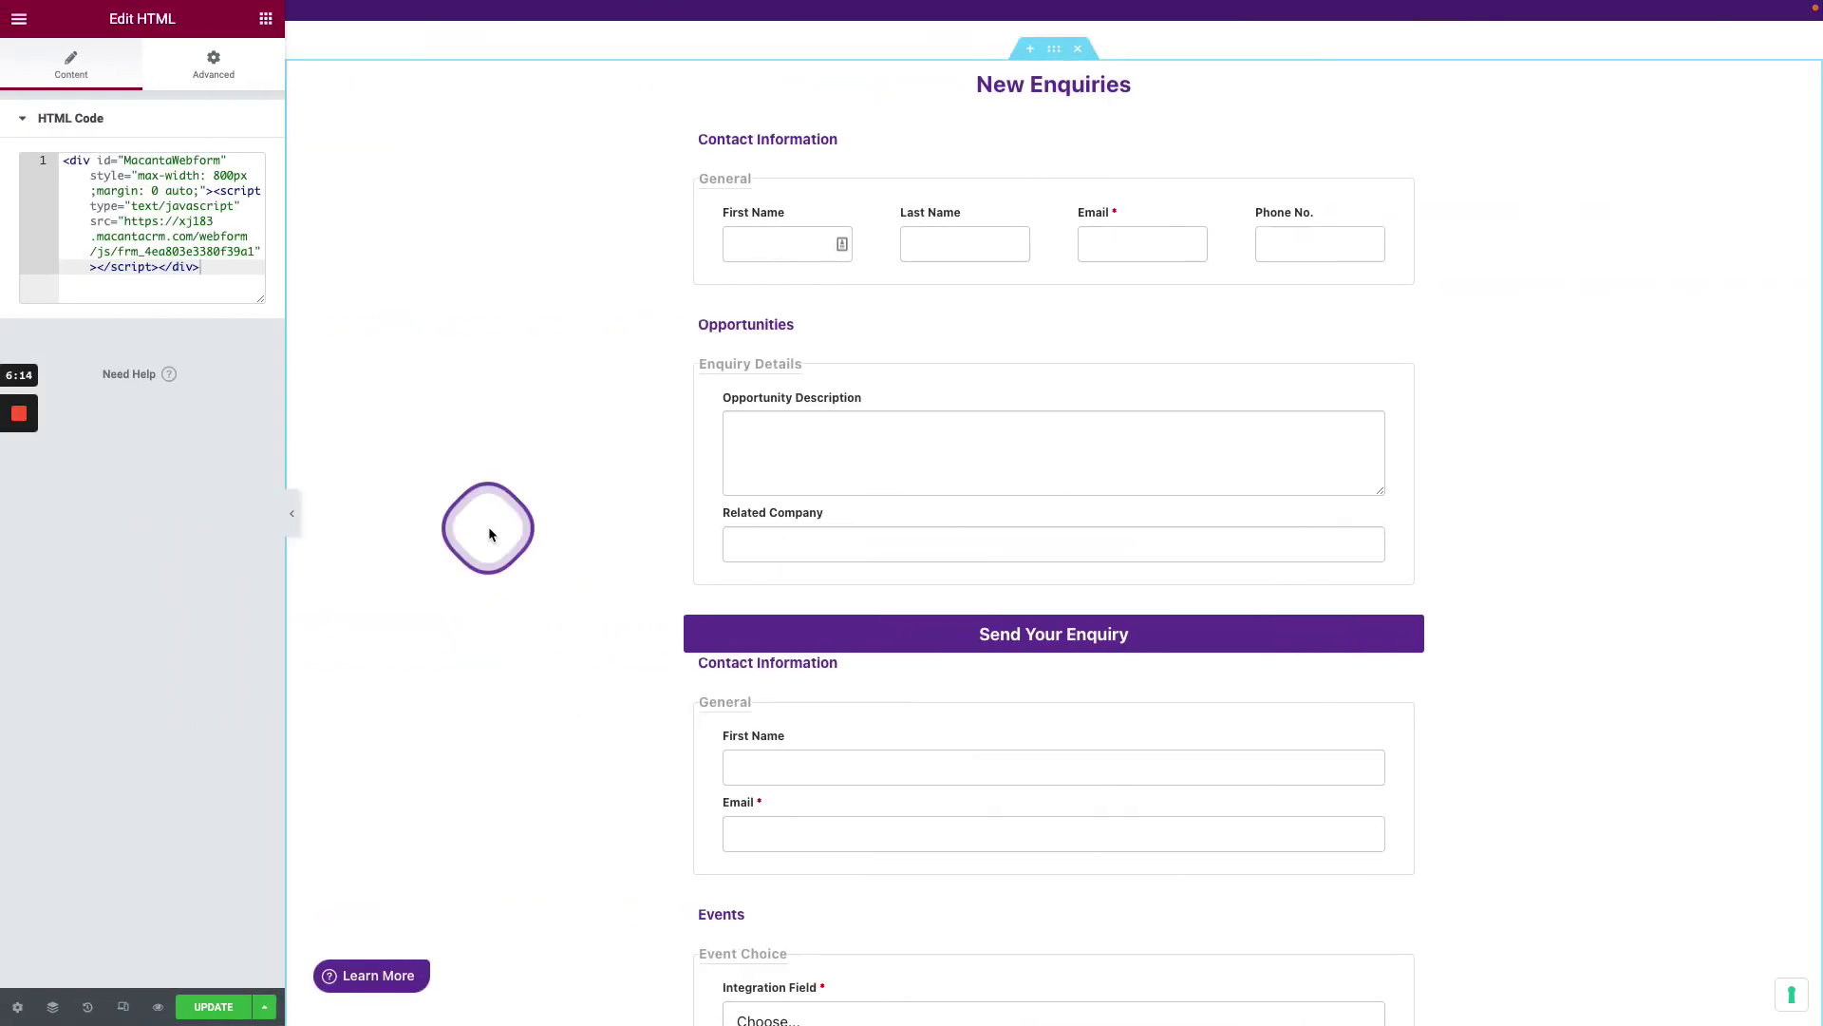
key("ctrl+Right")
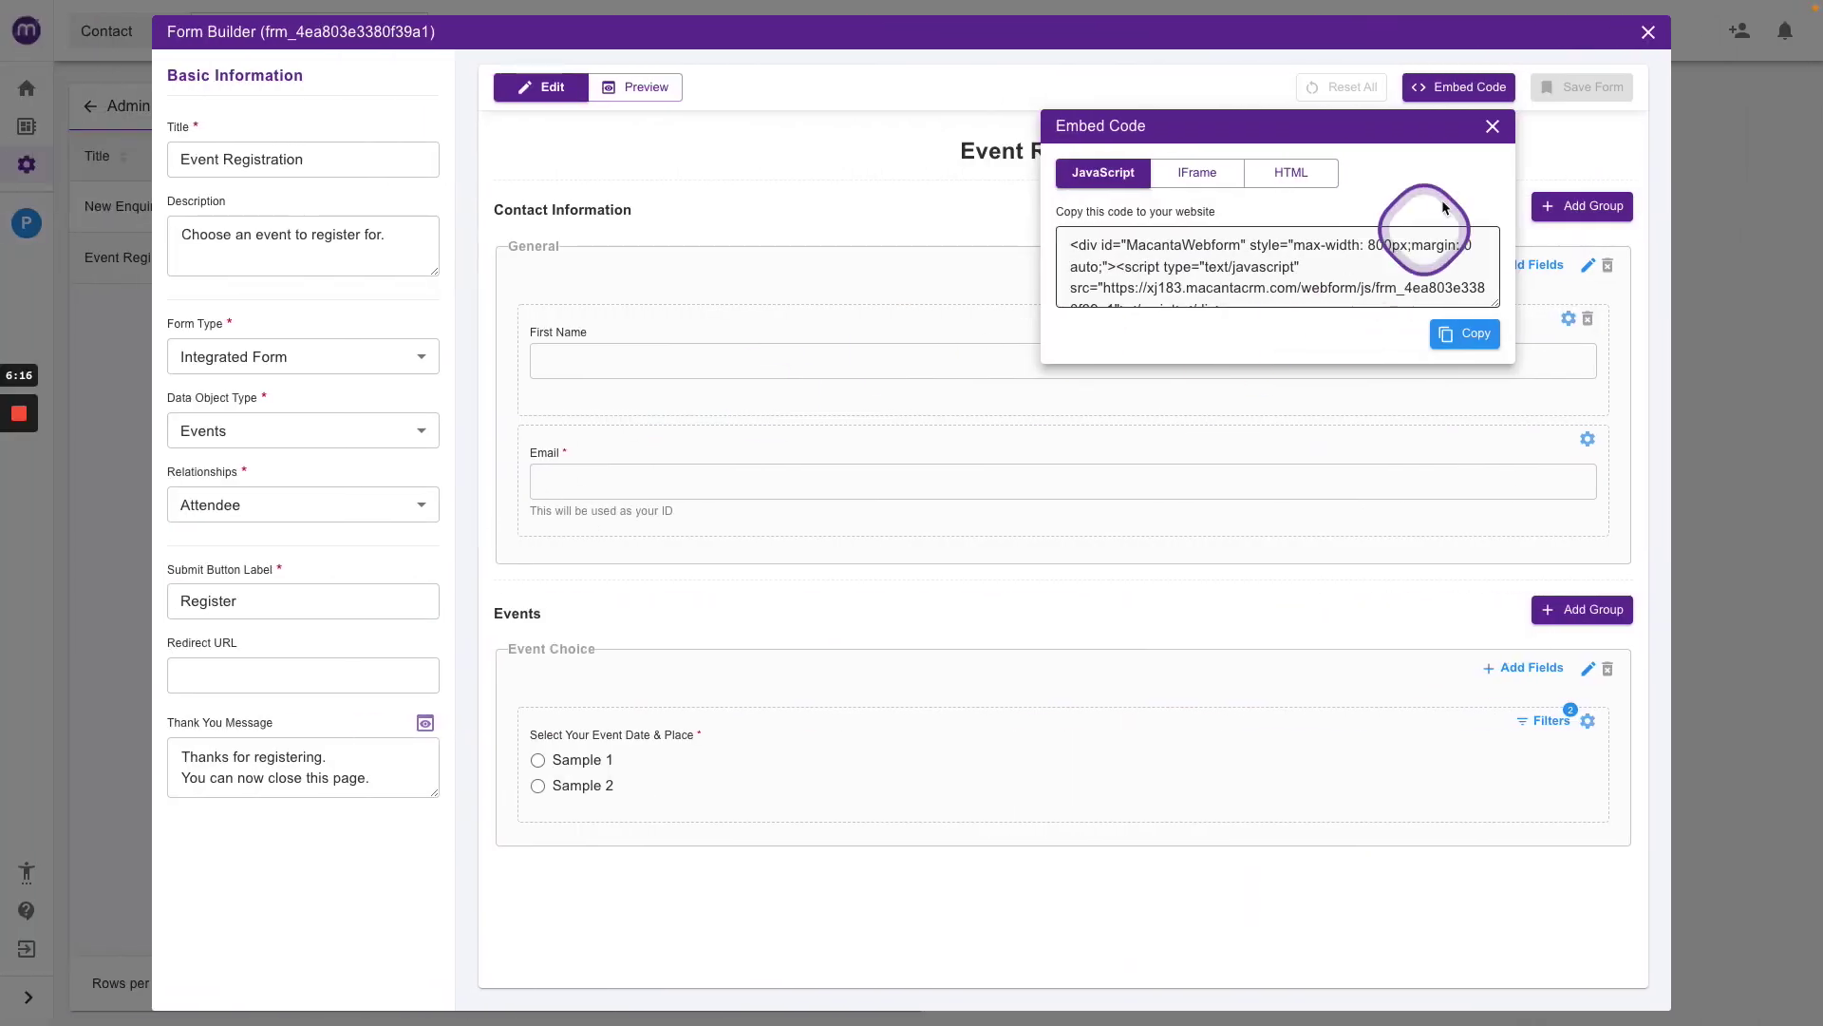
left_click(1493, 127)
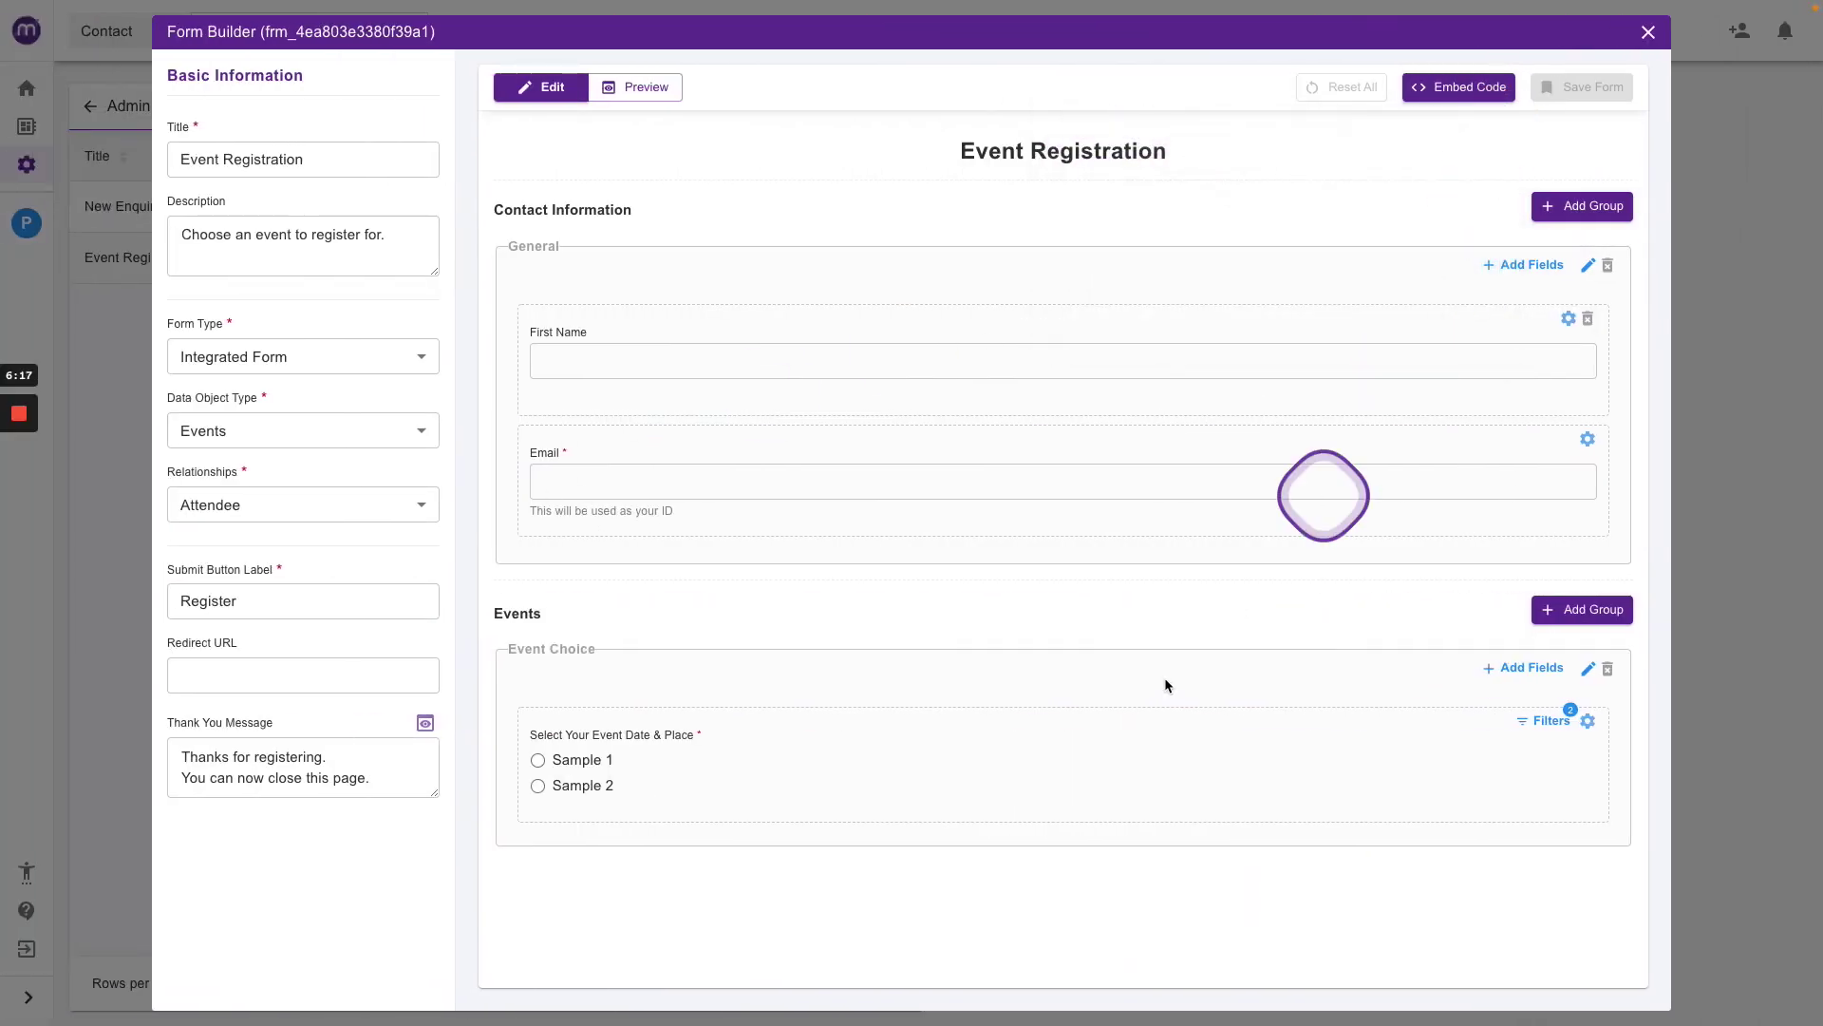
left_click(1548, 724)
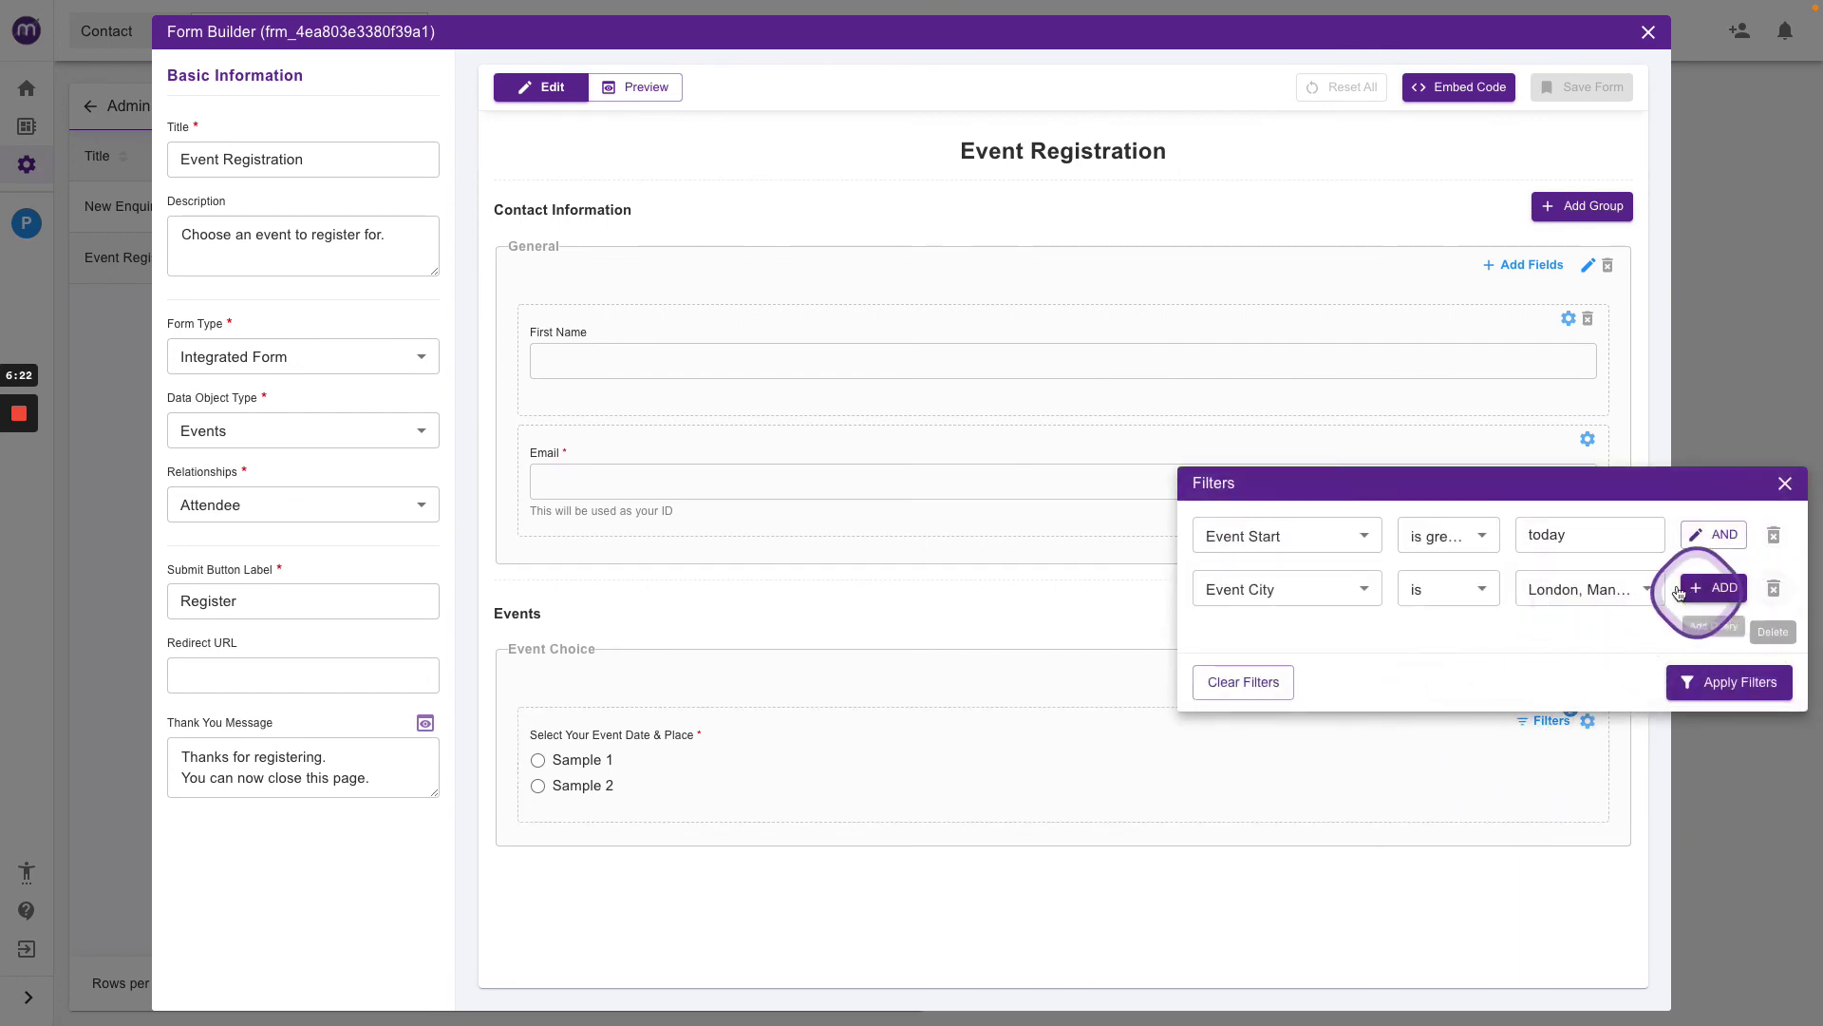
left_click(1643, 589)
left_click(1574, 694)
left_click(1548, 720)
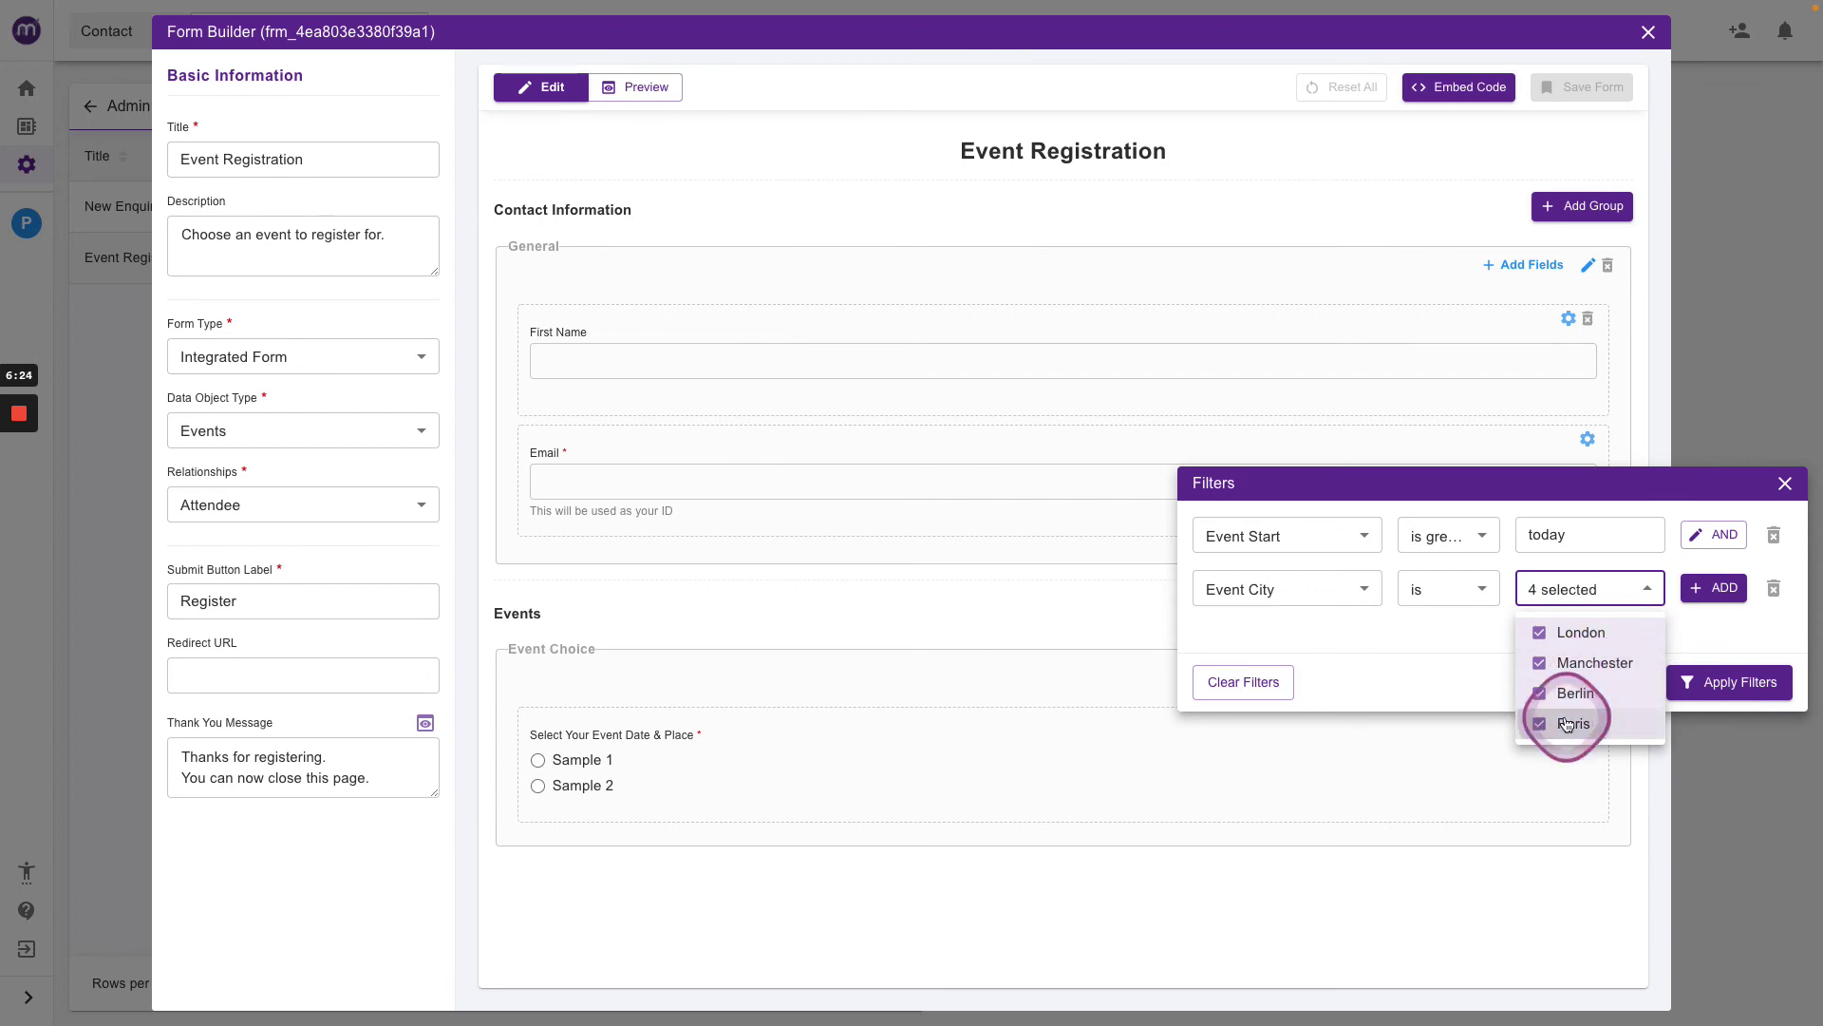
left_click(1449, 619)
left_click(1705, 684)
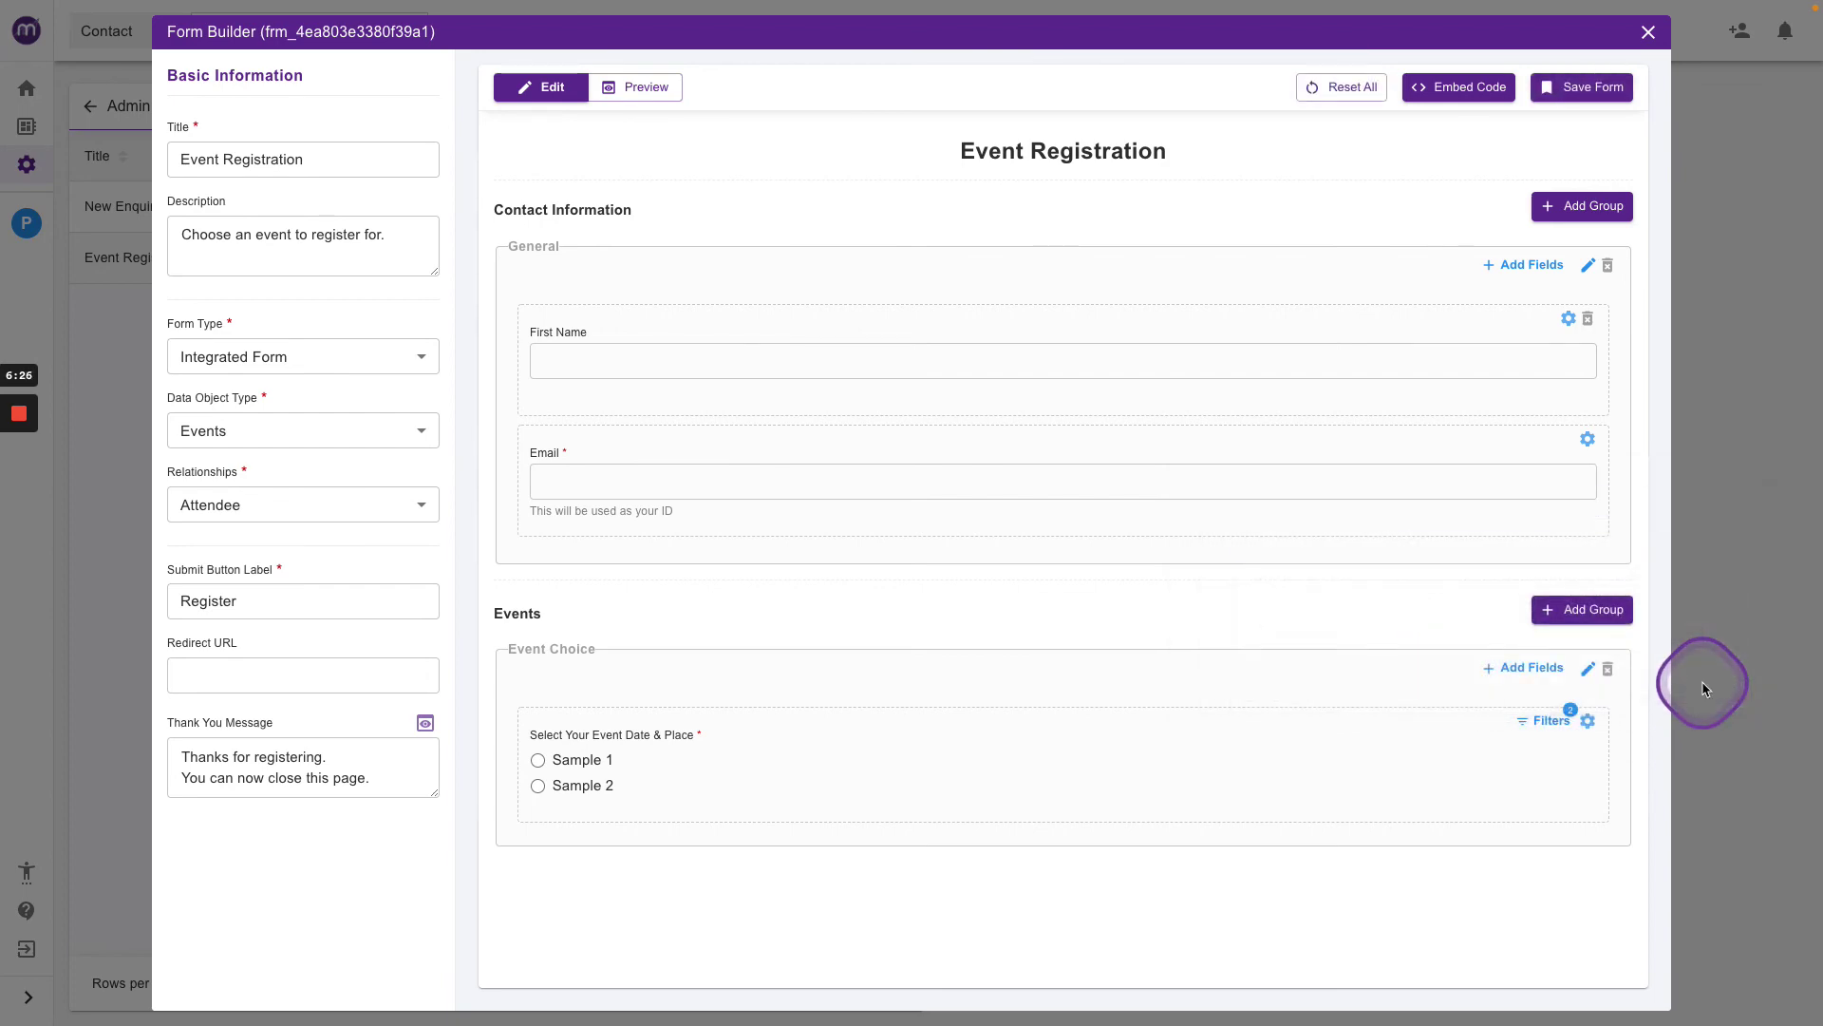
left_click(1586, 95)
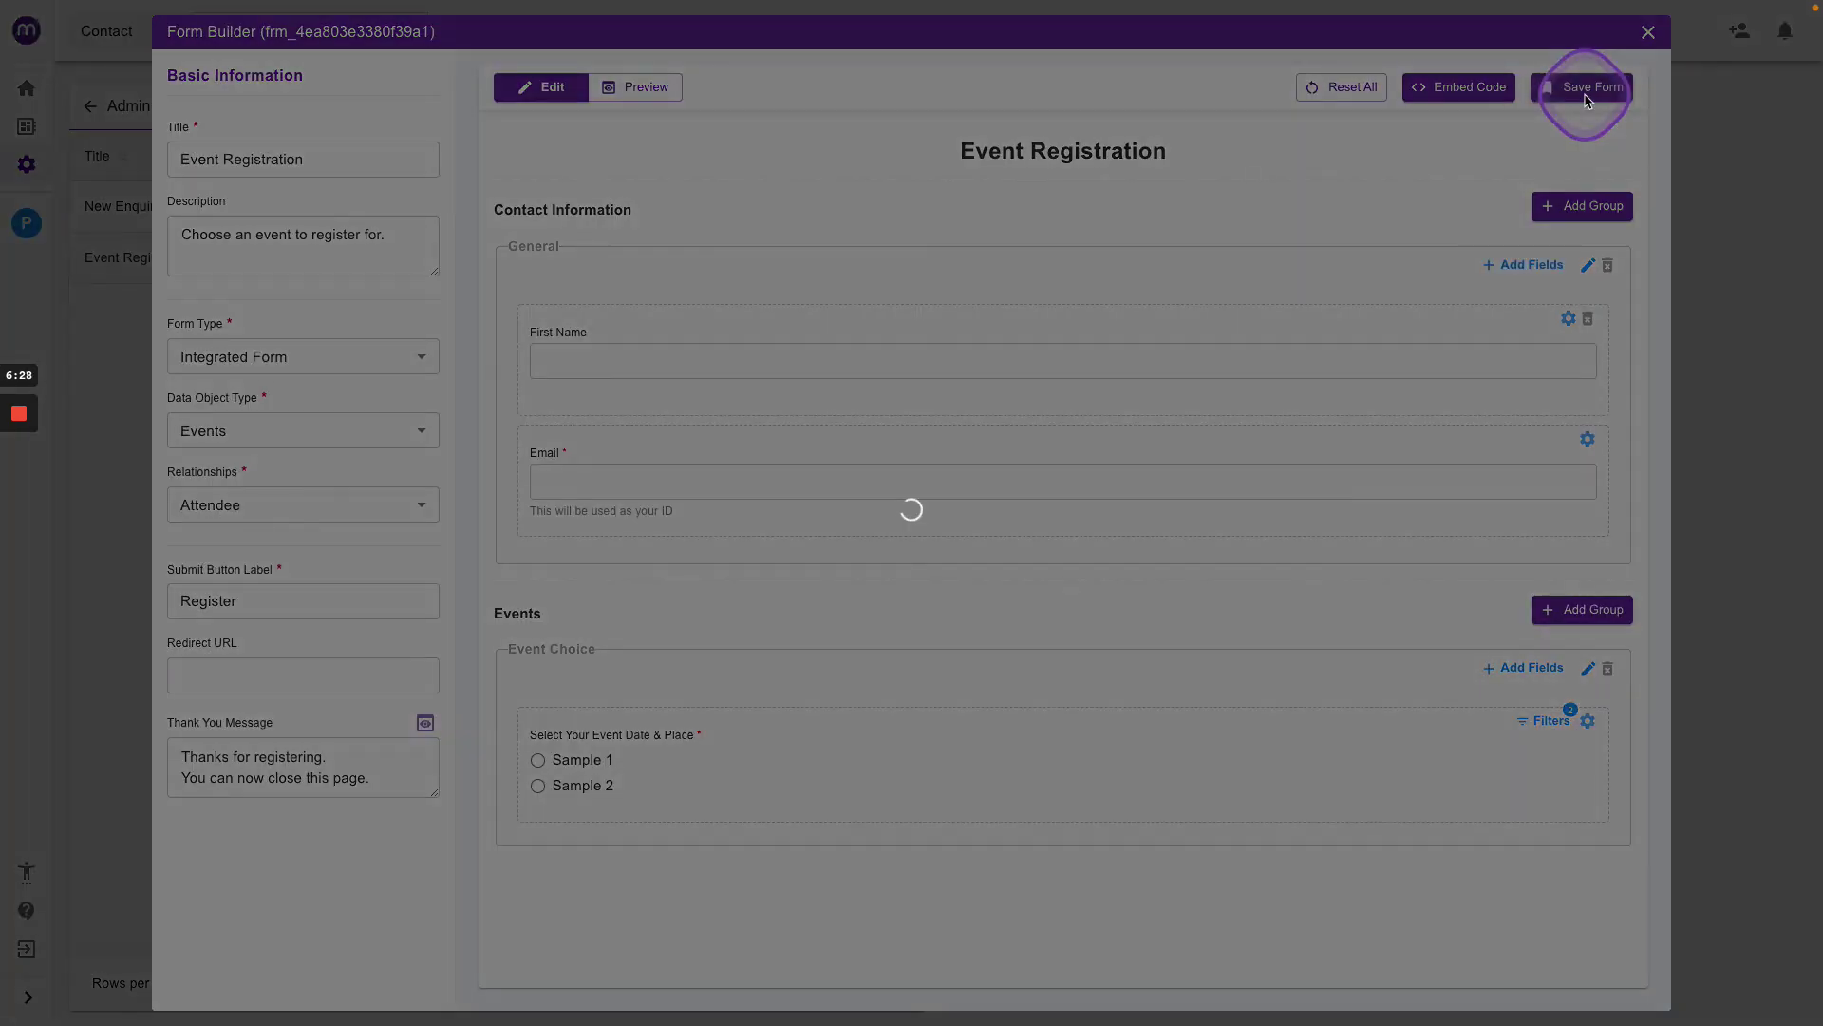
key("ctrl+Right")
key("ctrl+Right")
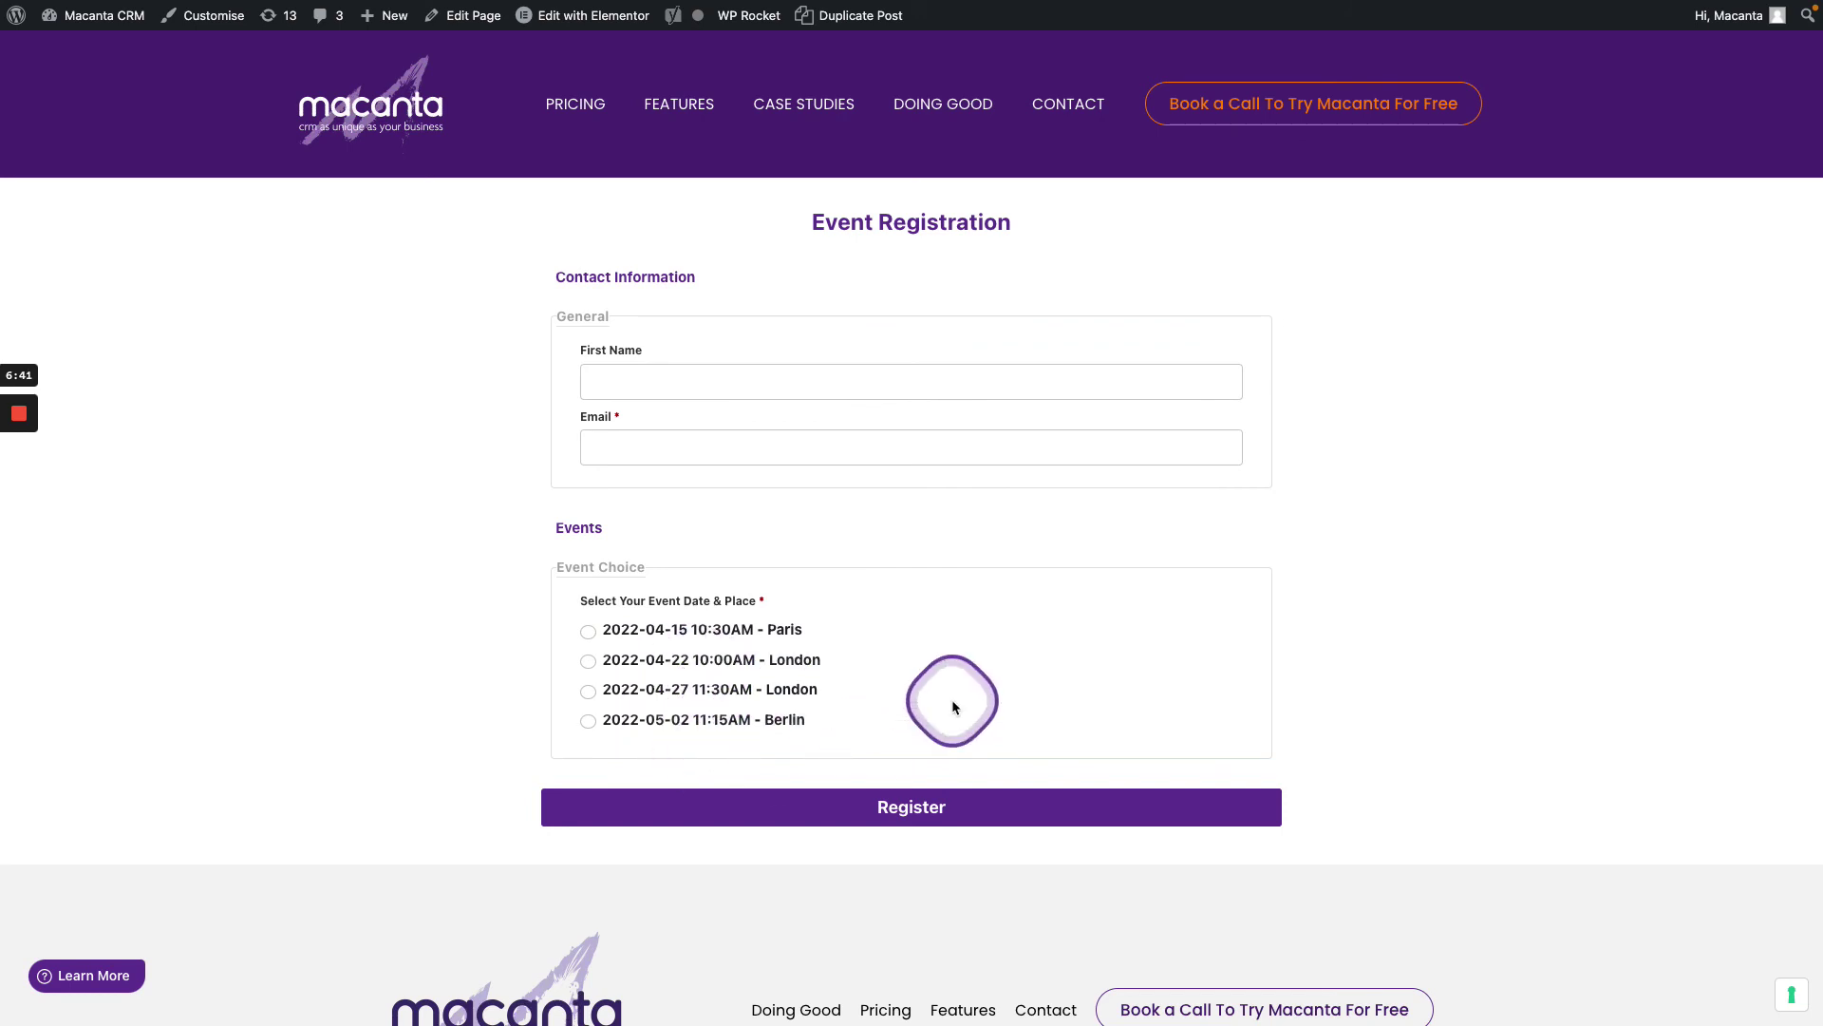
left_click(700, 384)
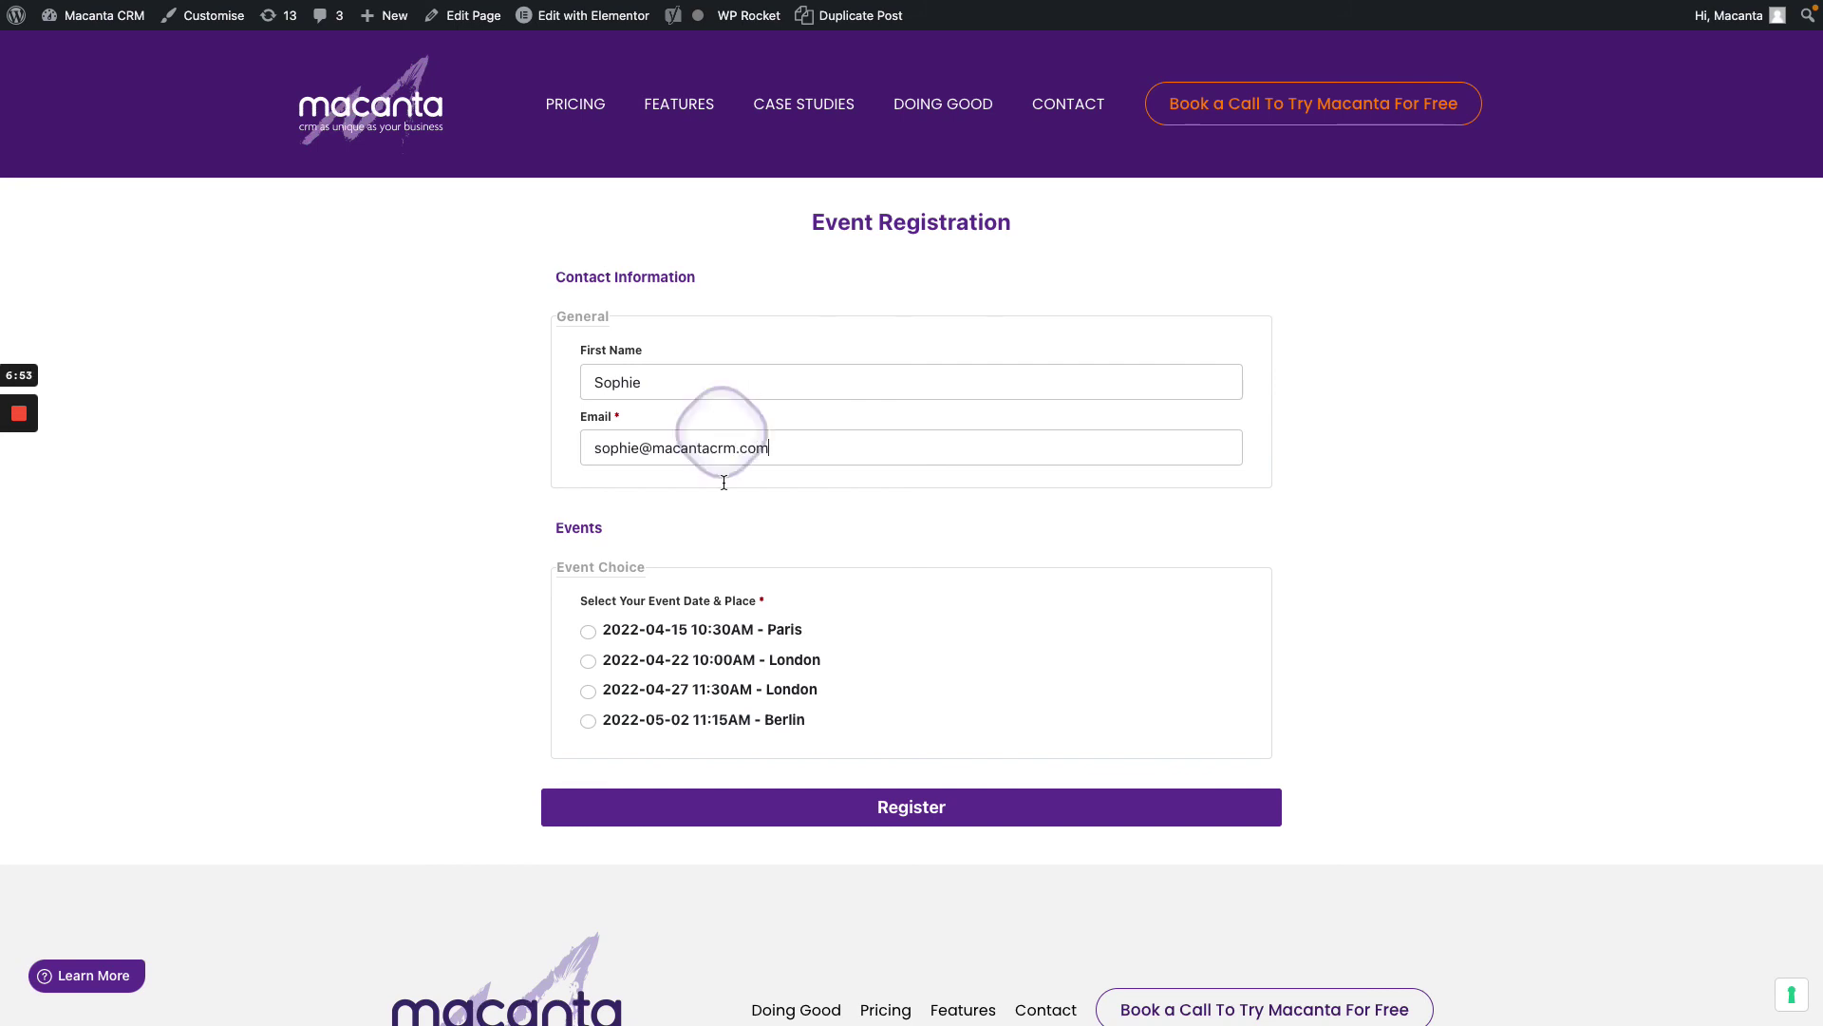
left_click(588, 721)
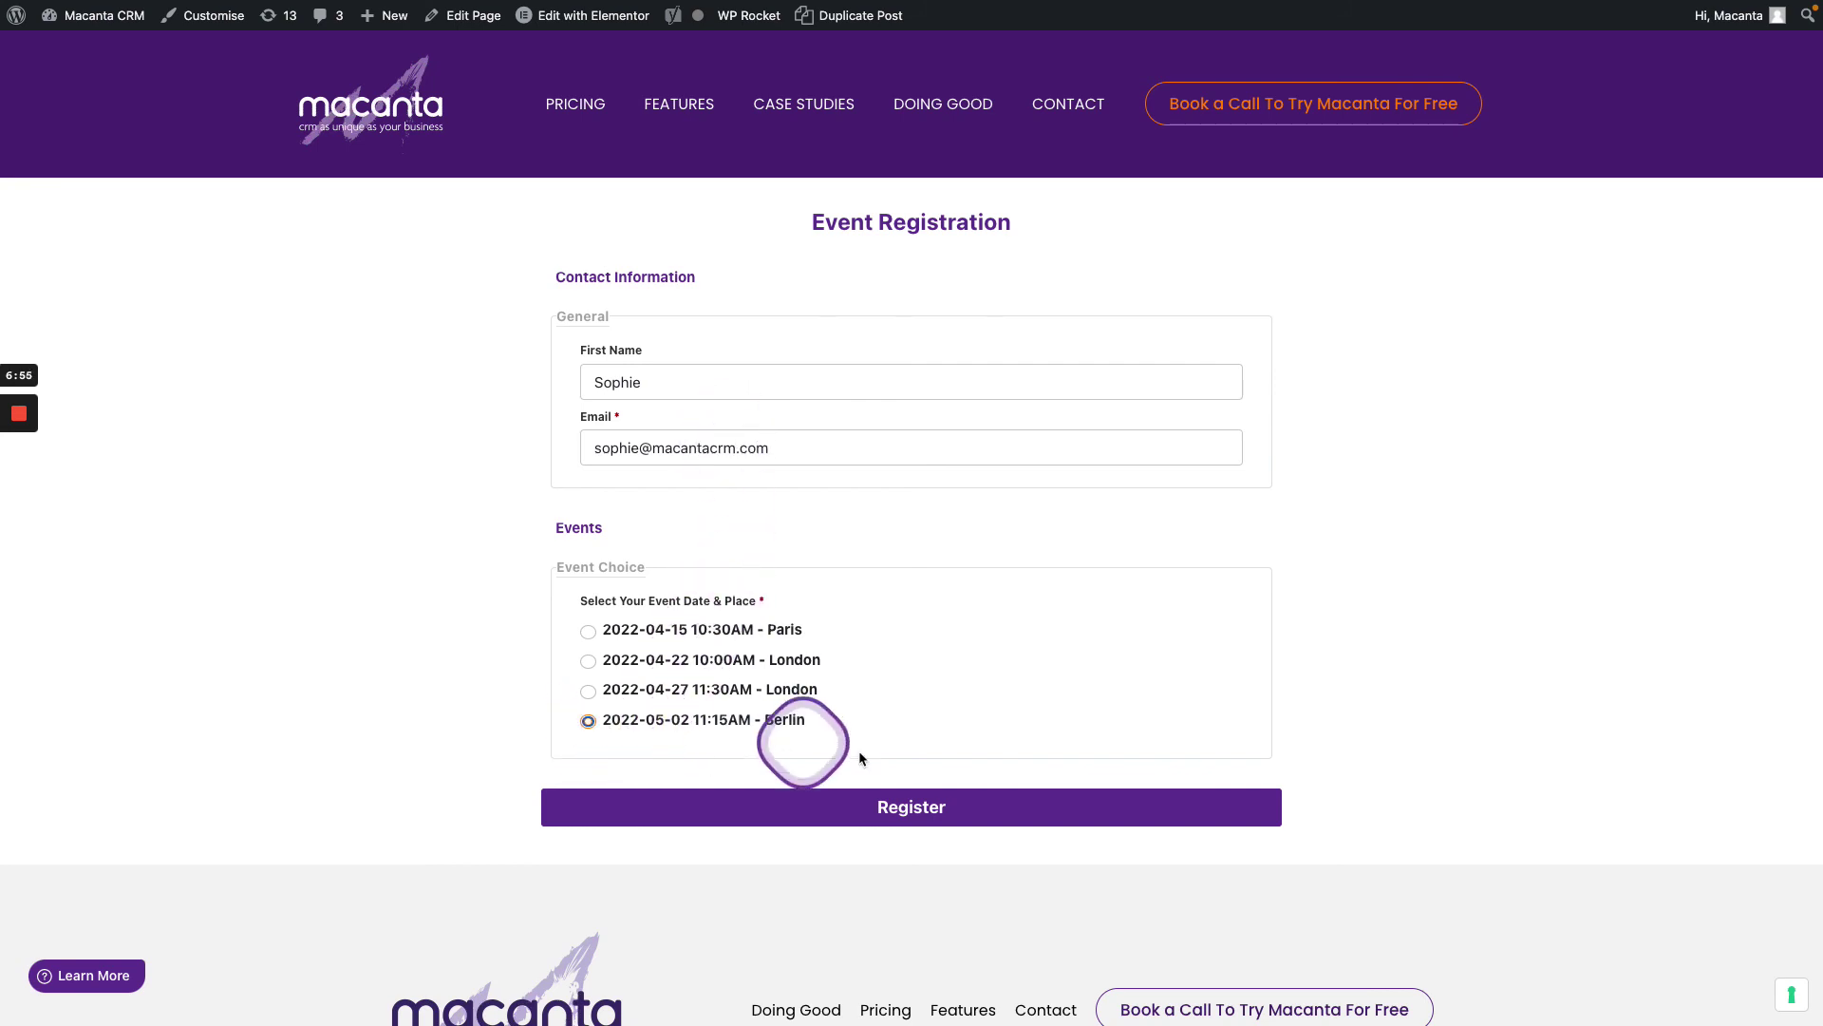
left_click(883, 807)
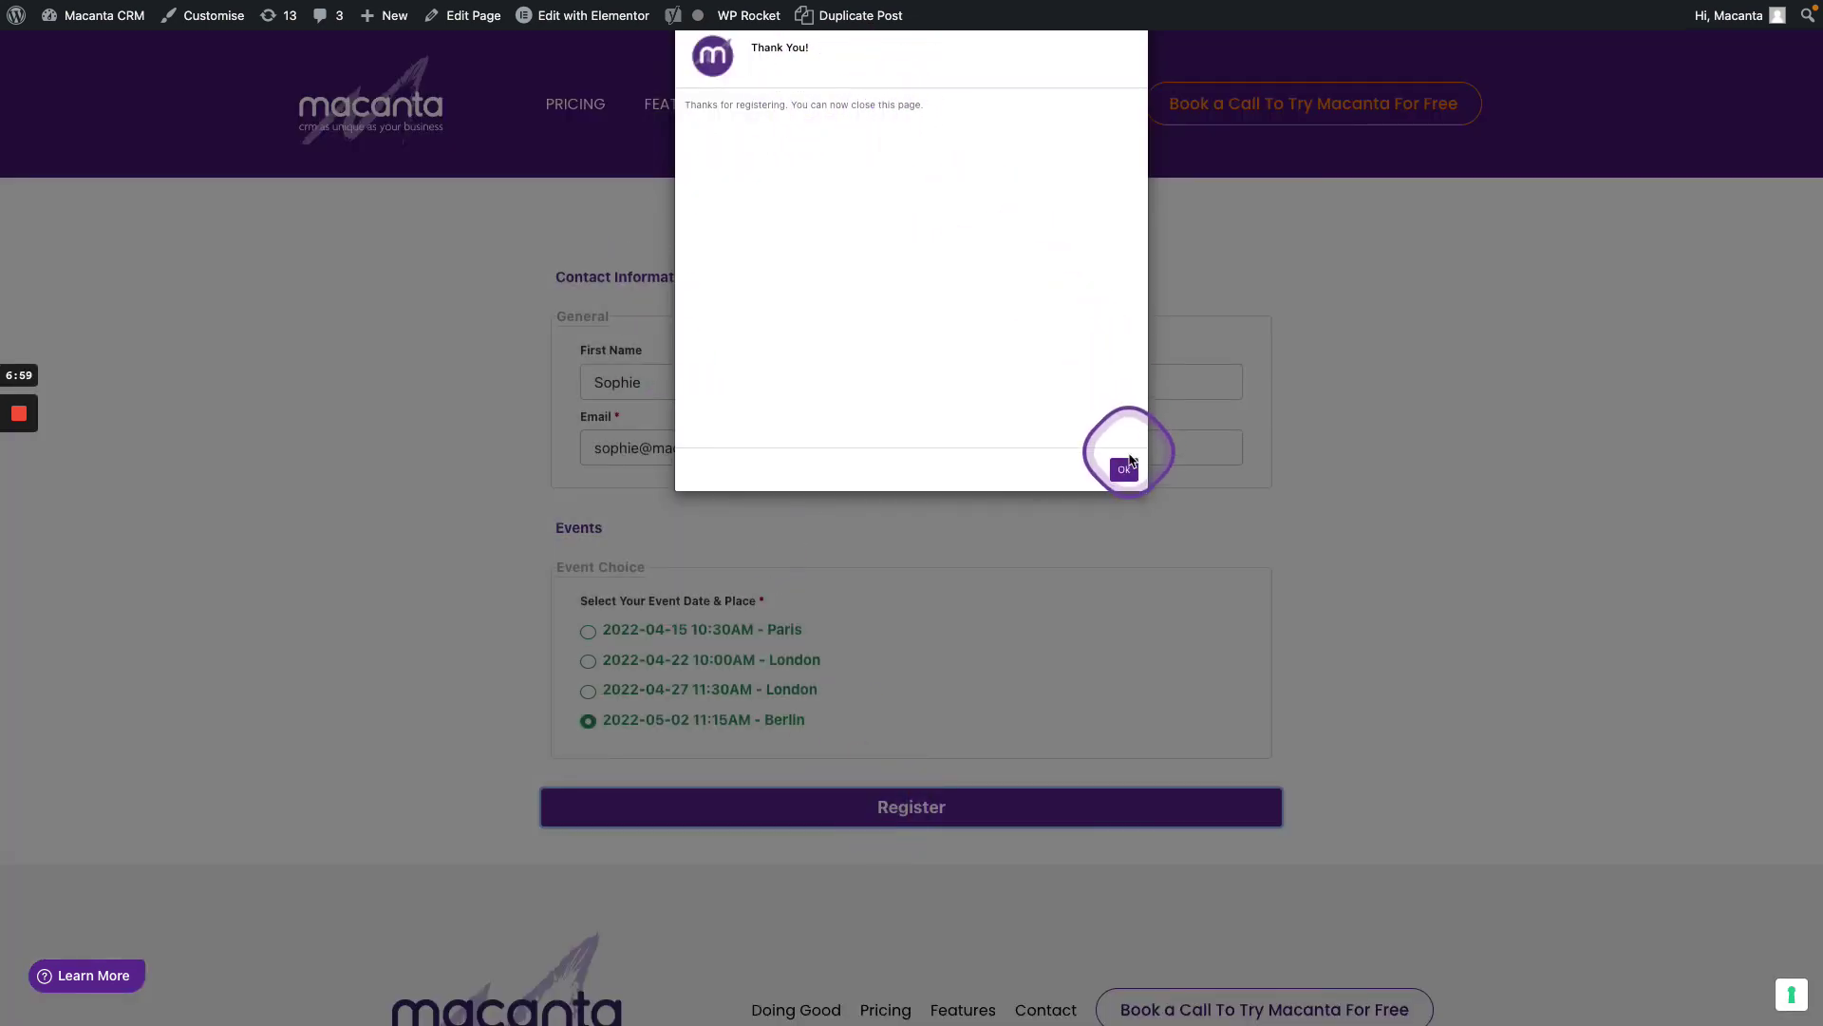
left_click(1128, 465)
key("ctrl+Left")
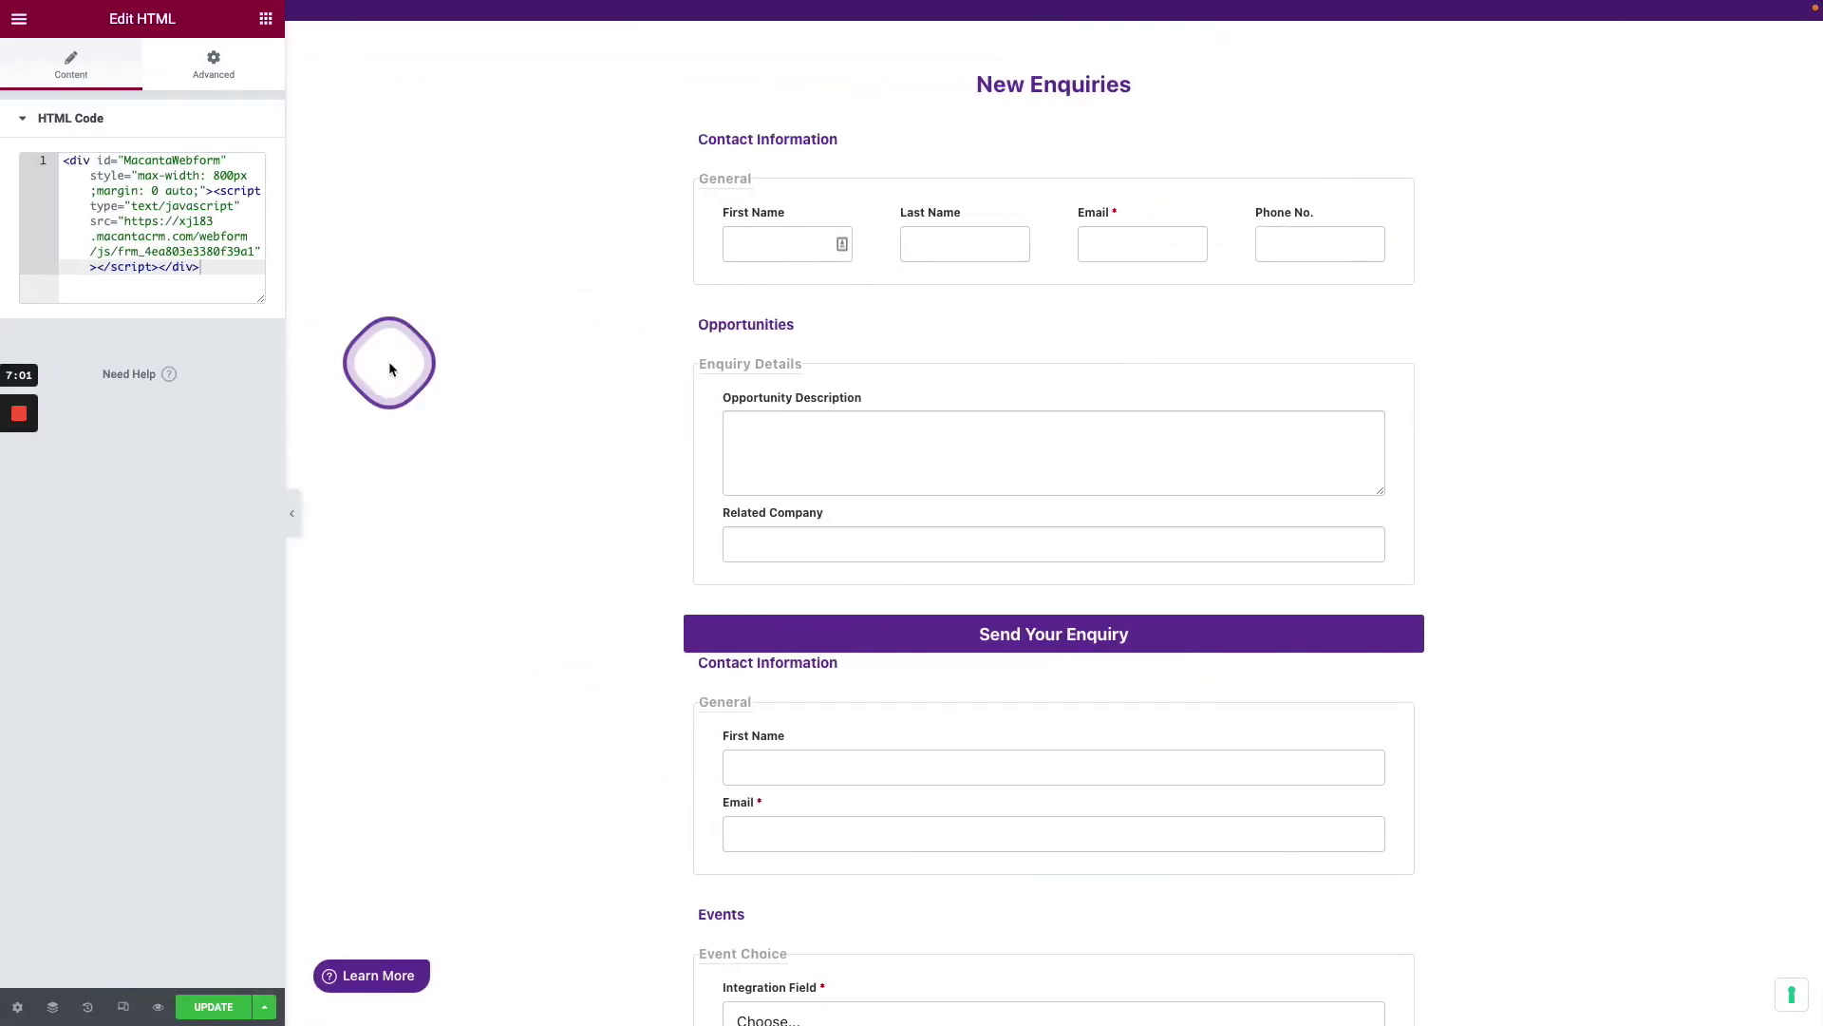
key("ctrl+Left")
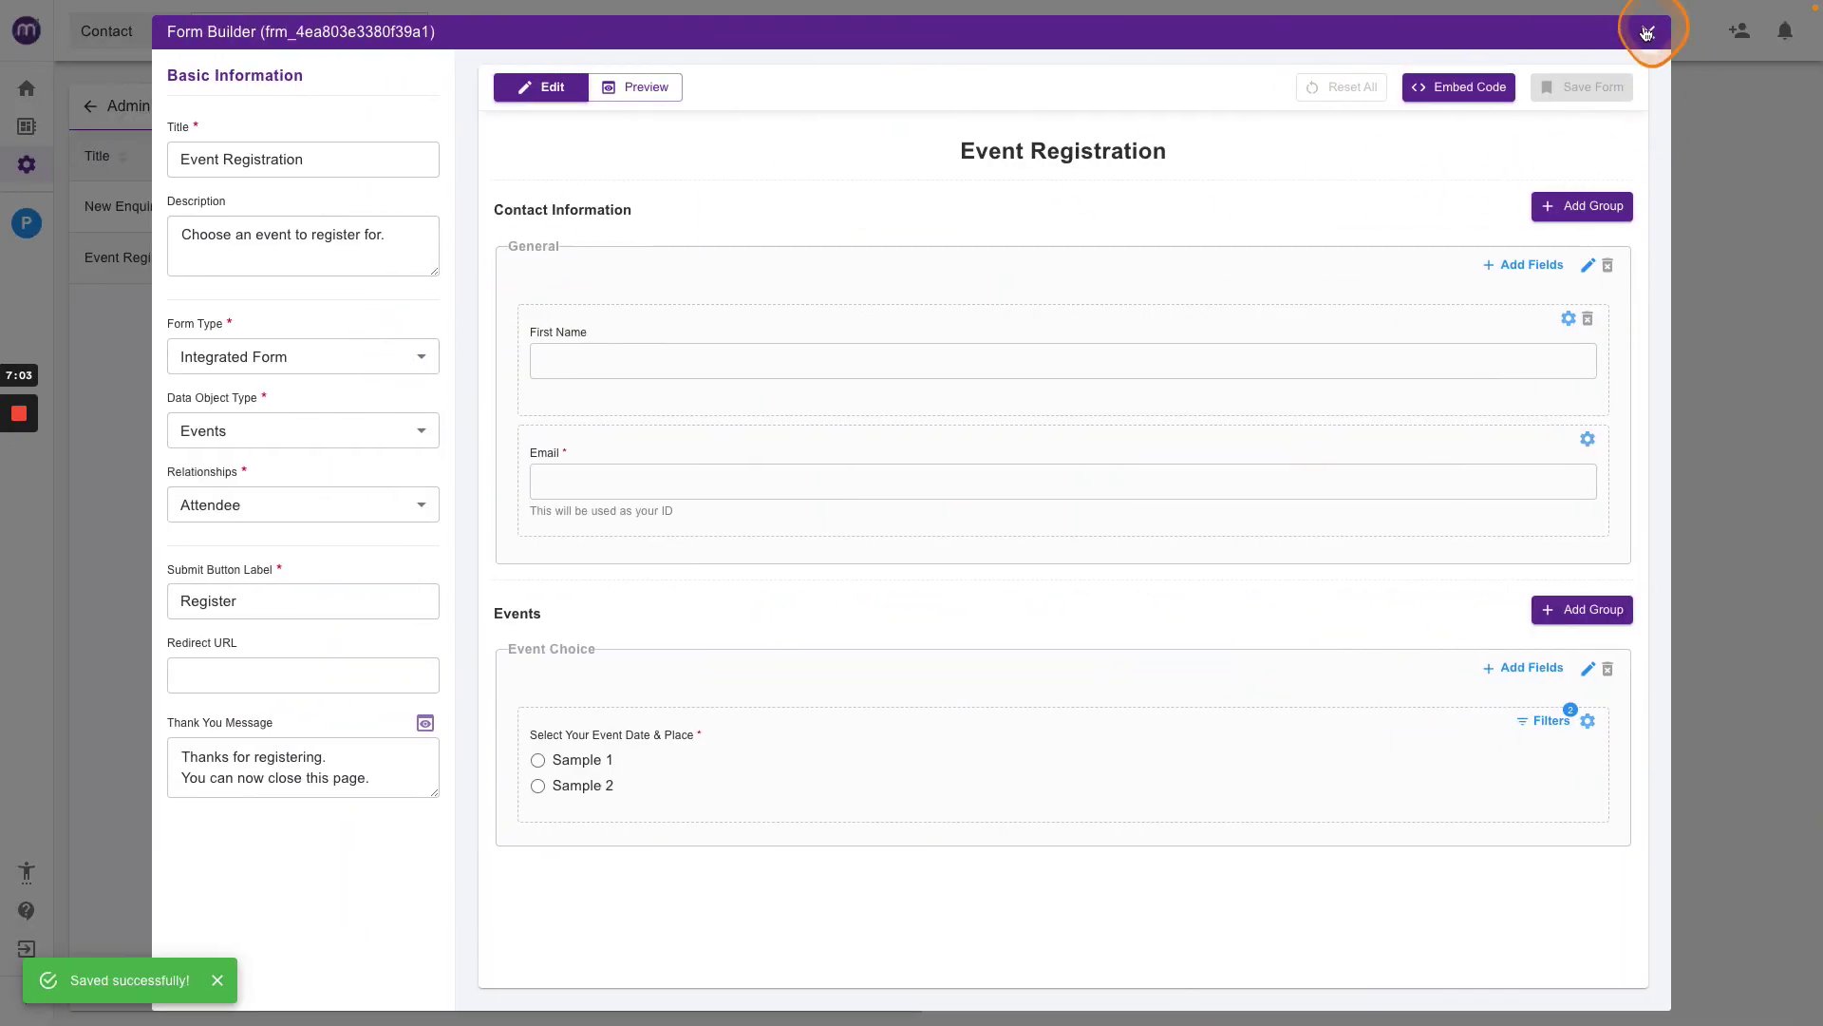
left_click(1647, 32)
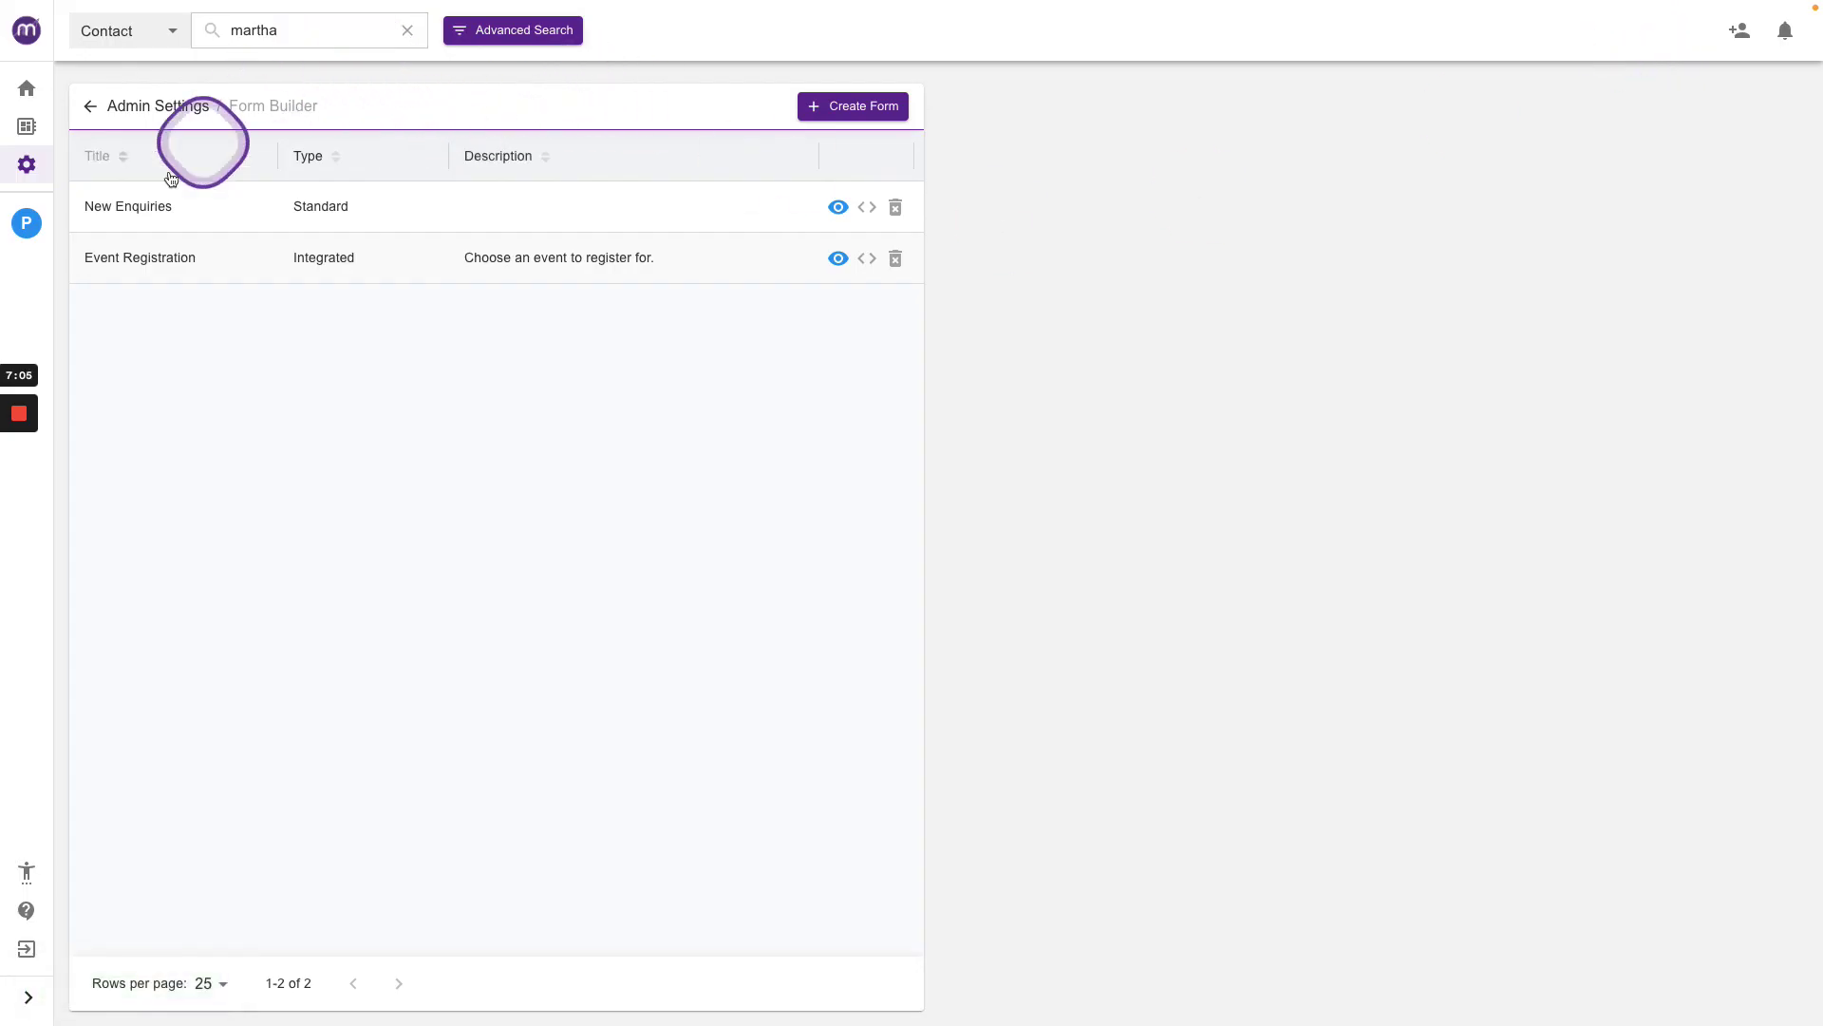
left_click(27, 223)
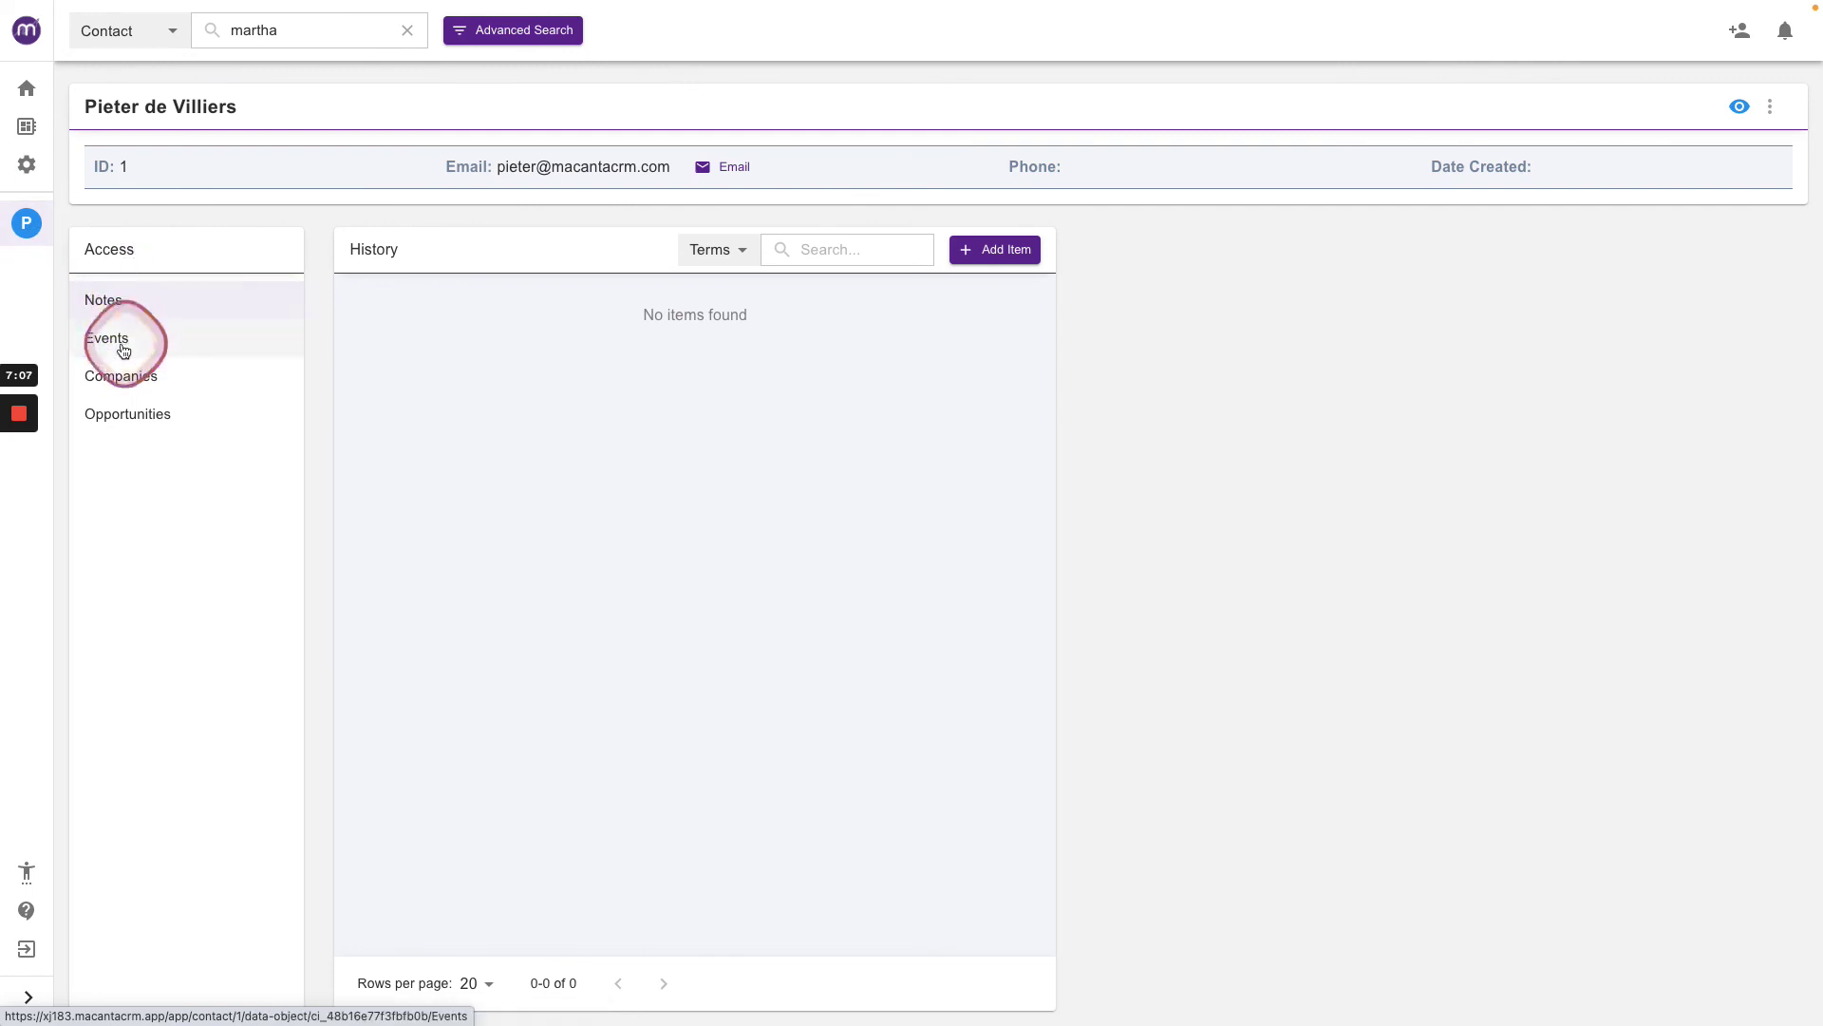
left_click(123, 350)
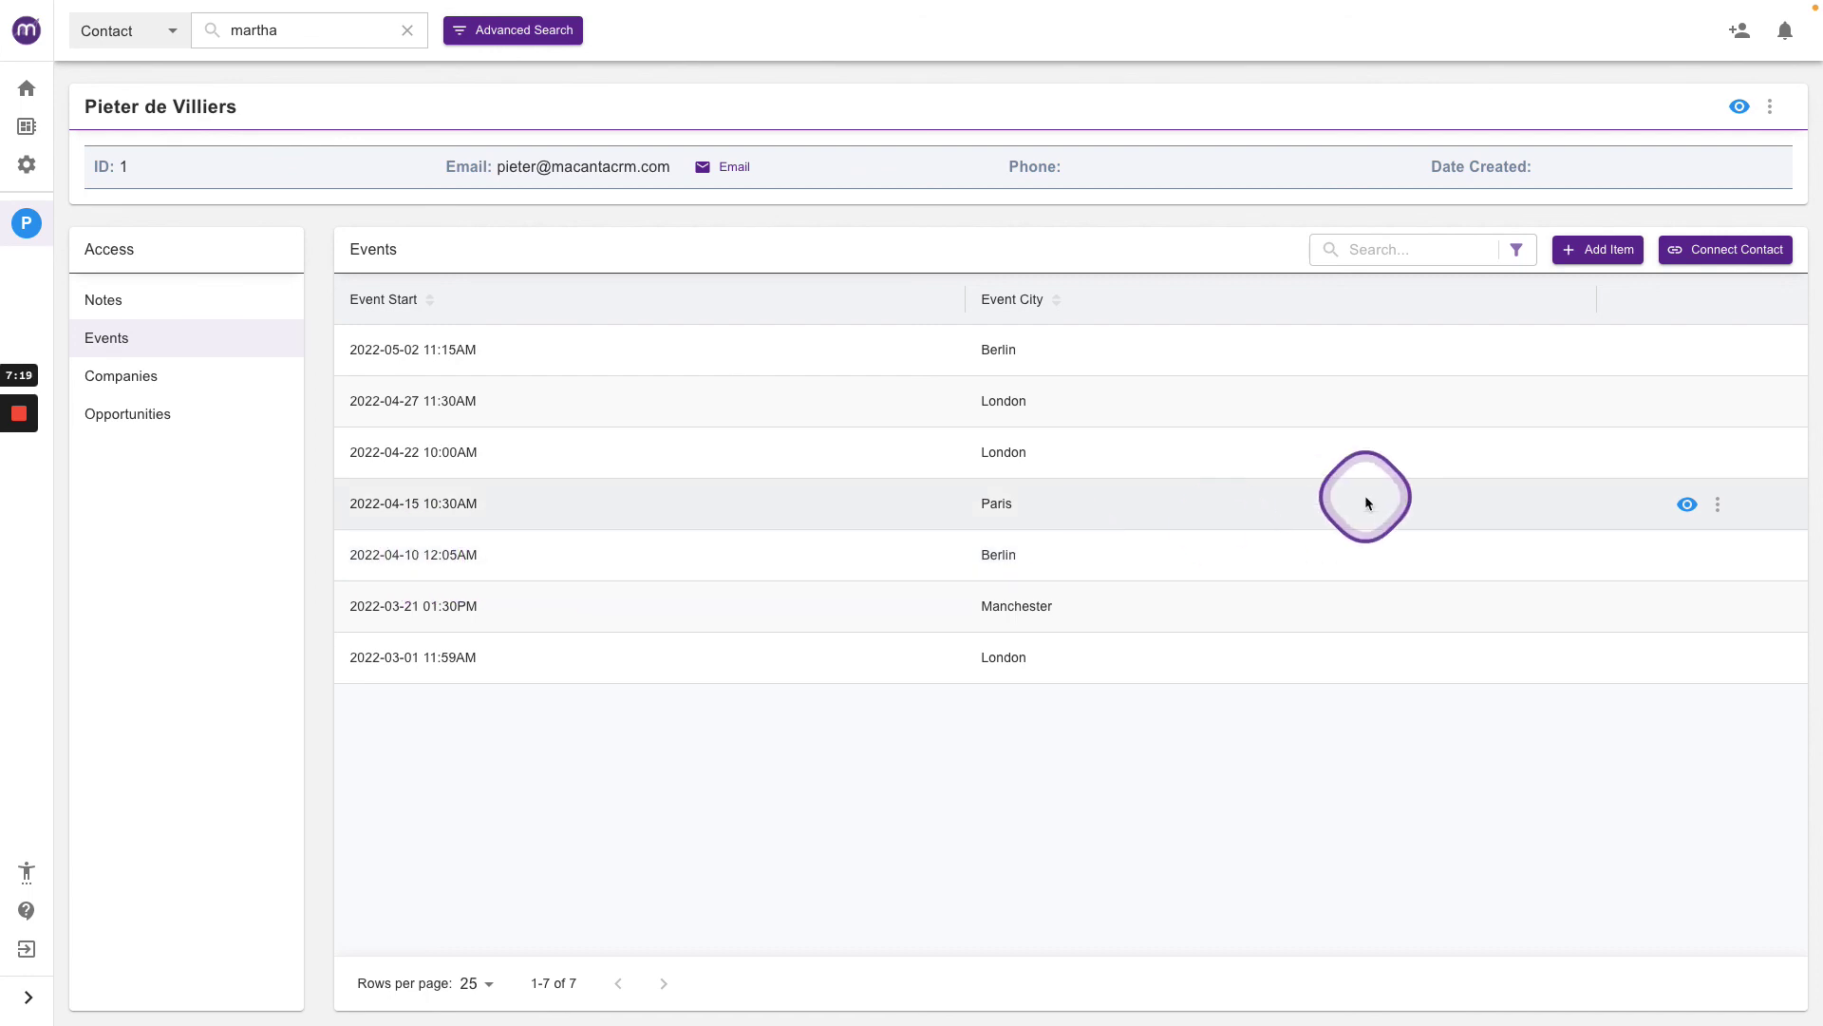
left_click(1711, 351)
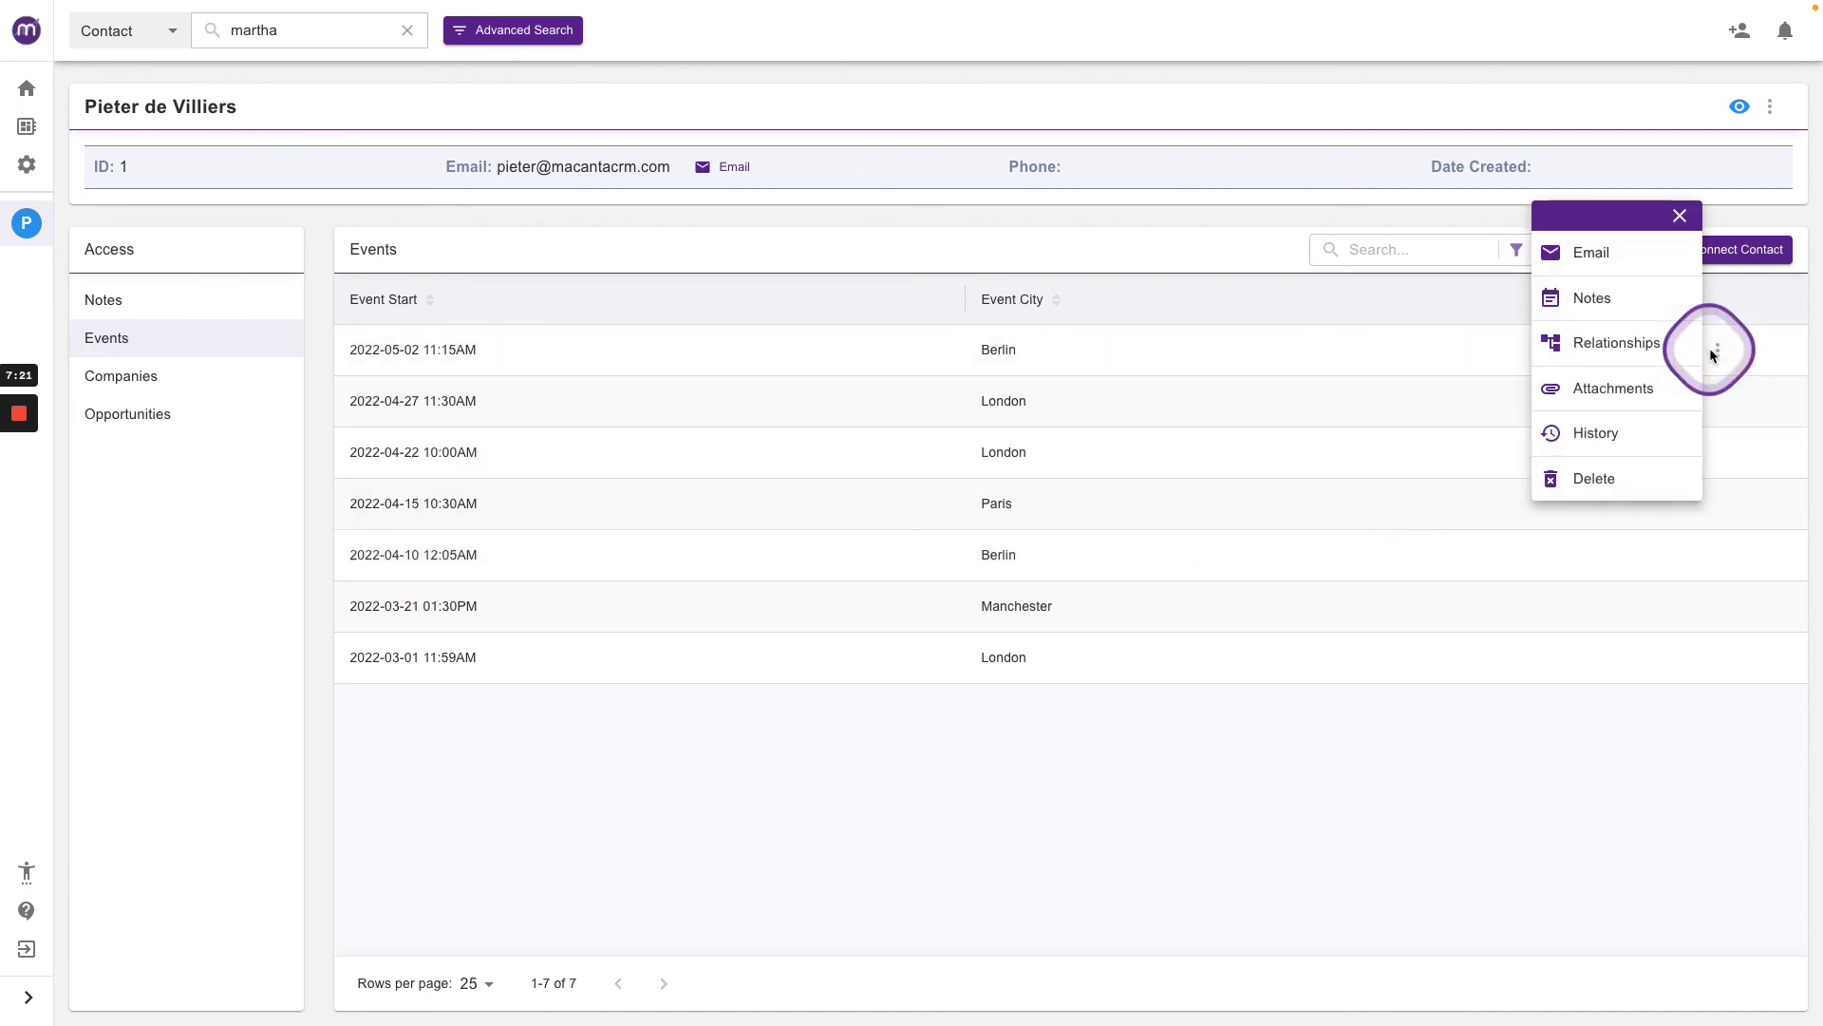
left_click(1647, 352)
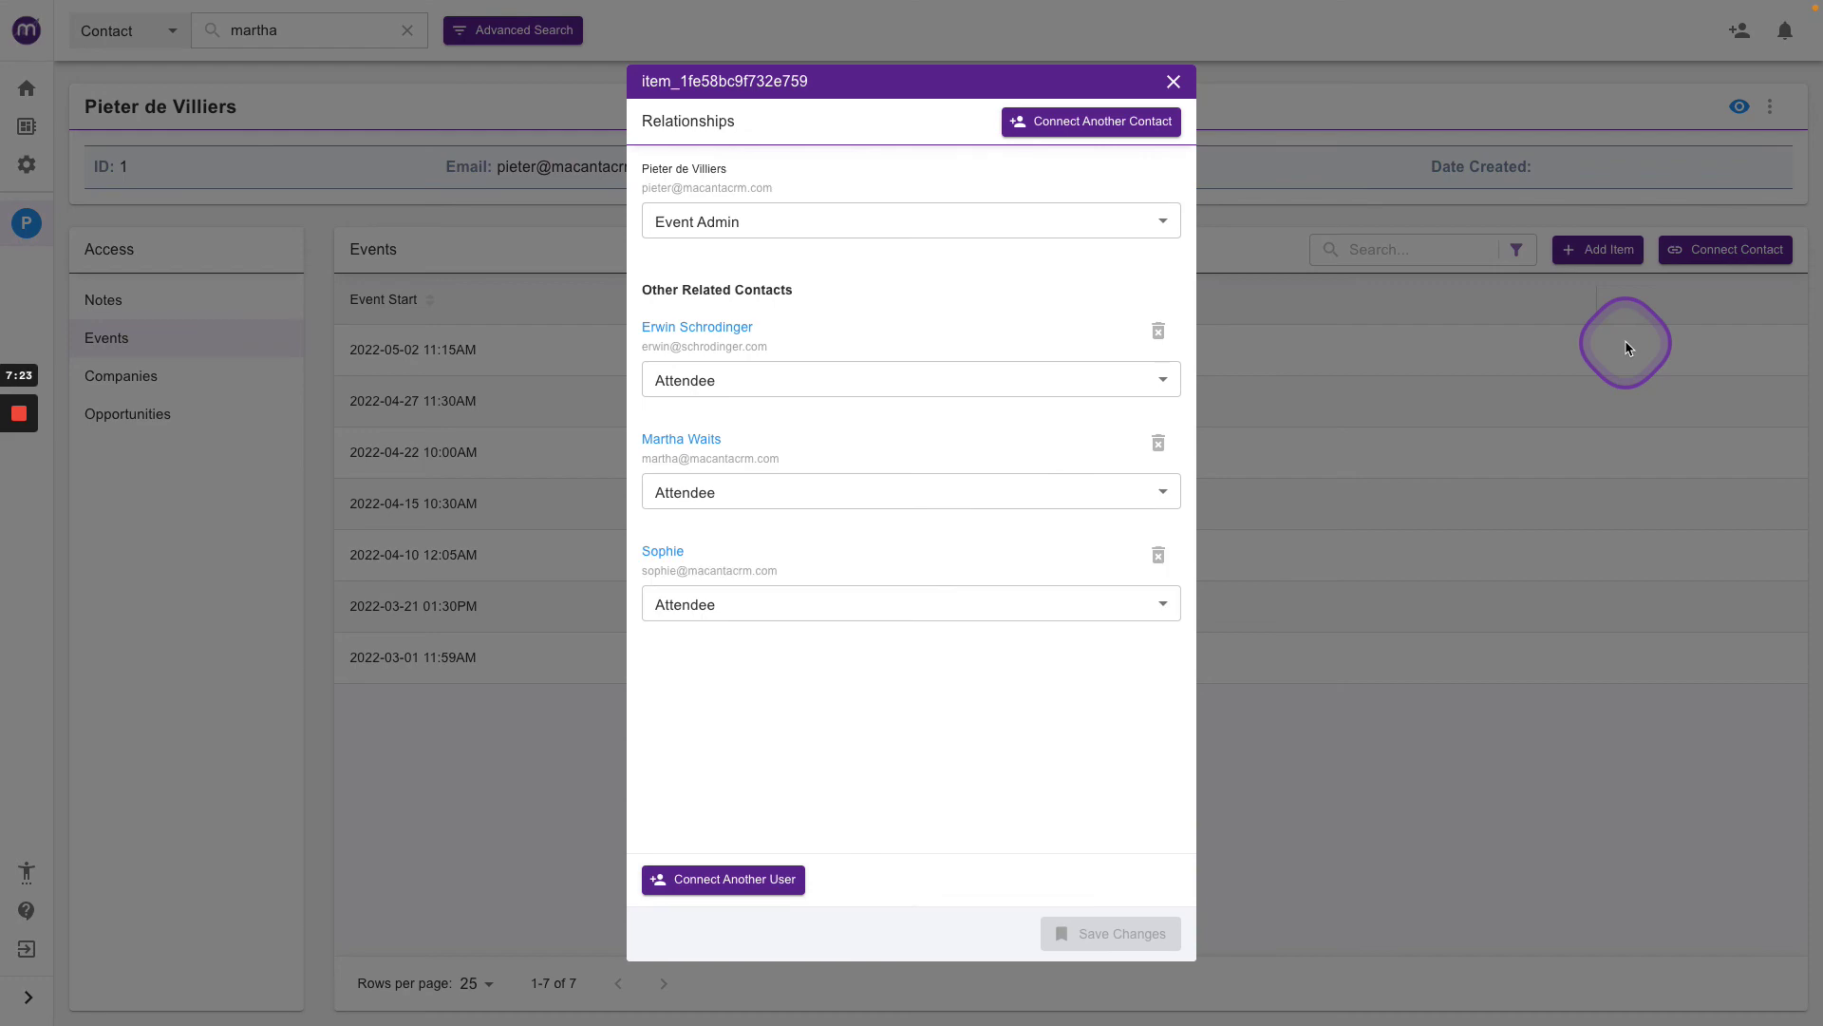
Step: Open the new registrant's contact record, examine the relationships of their Berlin event and close them
left_click(662, 553)
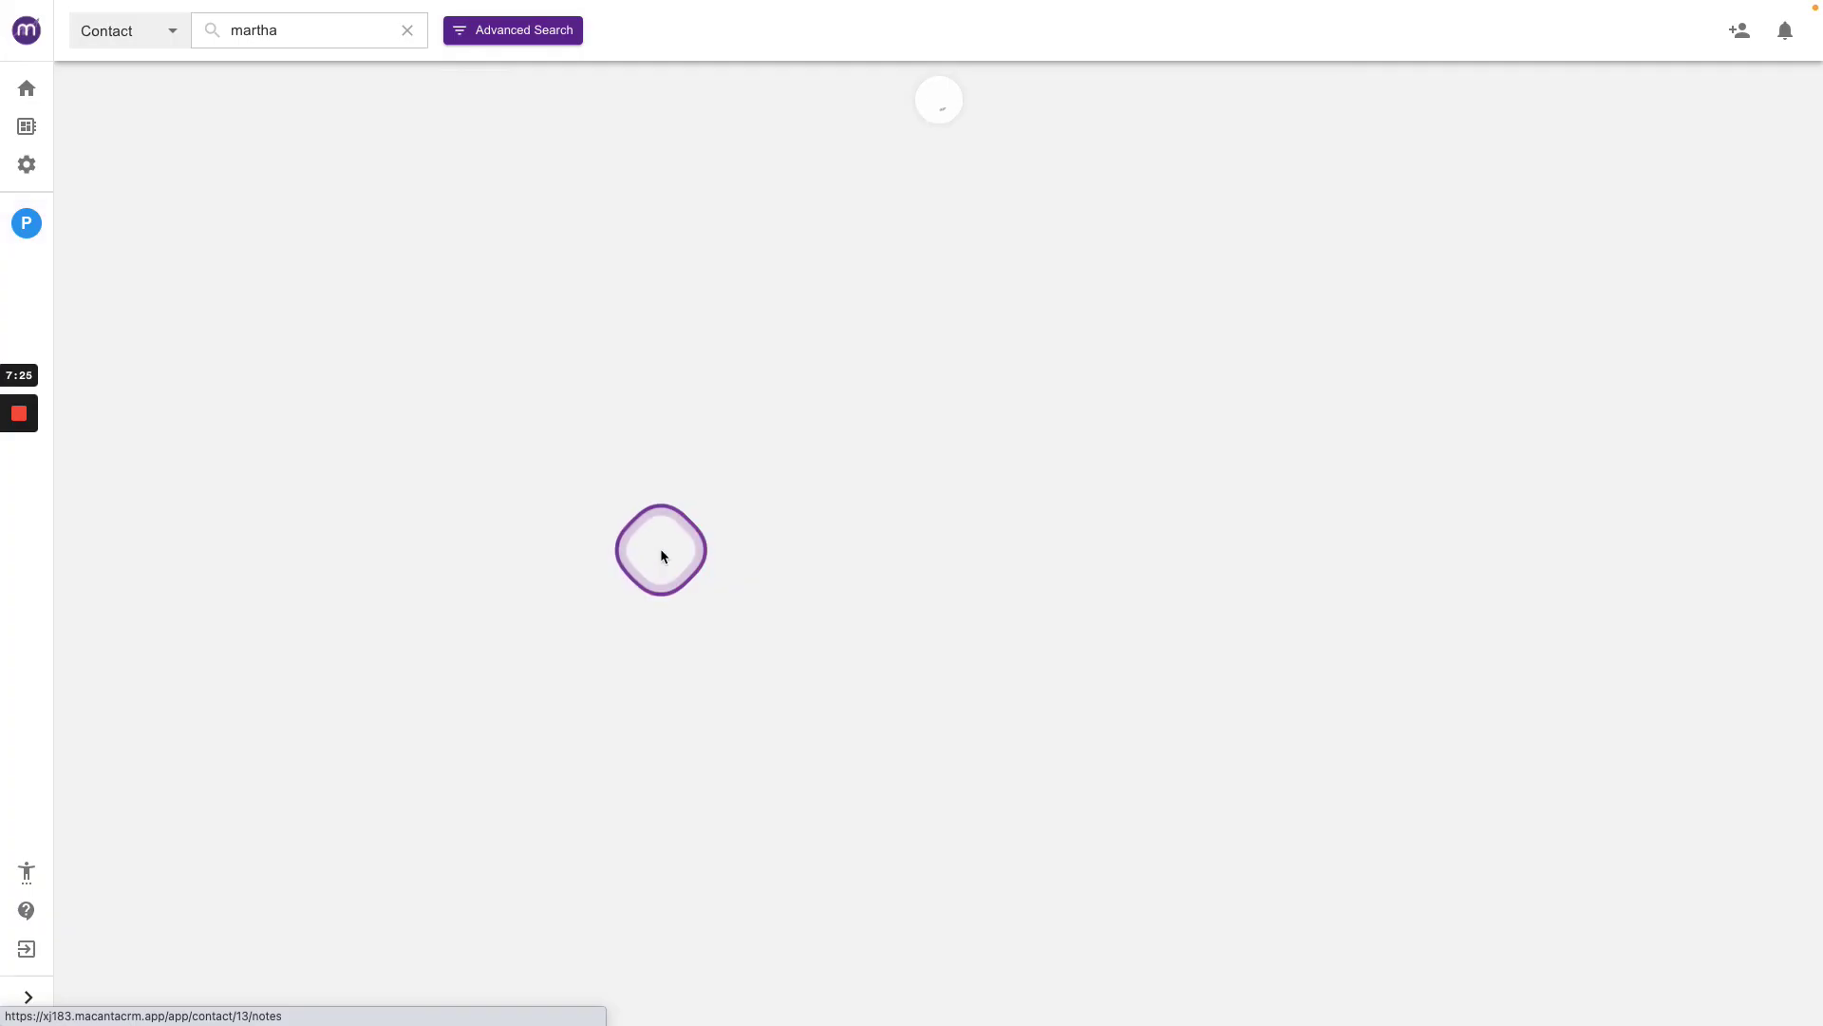
left_click(154, 351)
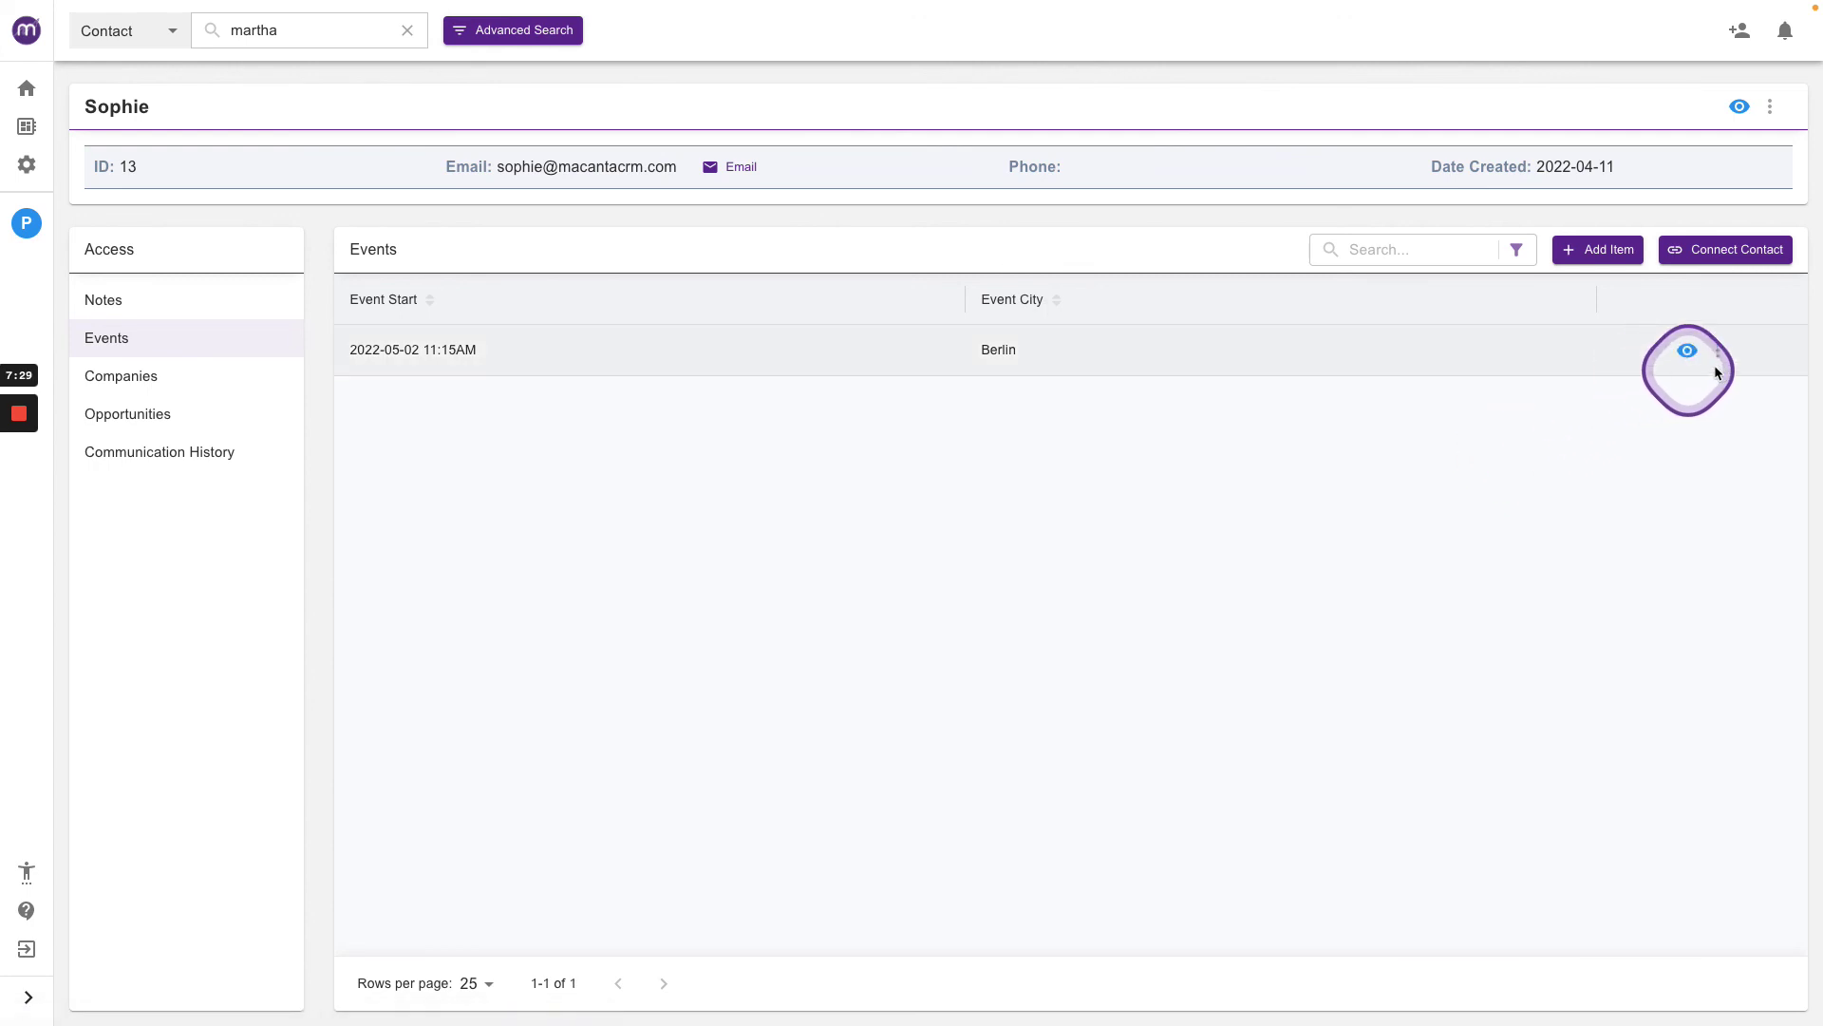
left_click(1719, 354)
left_click(1635, 343)
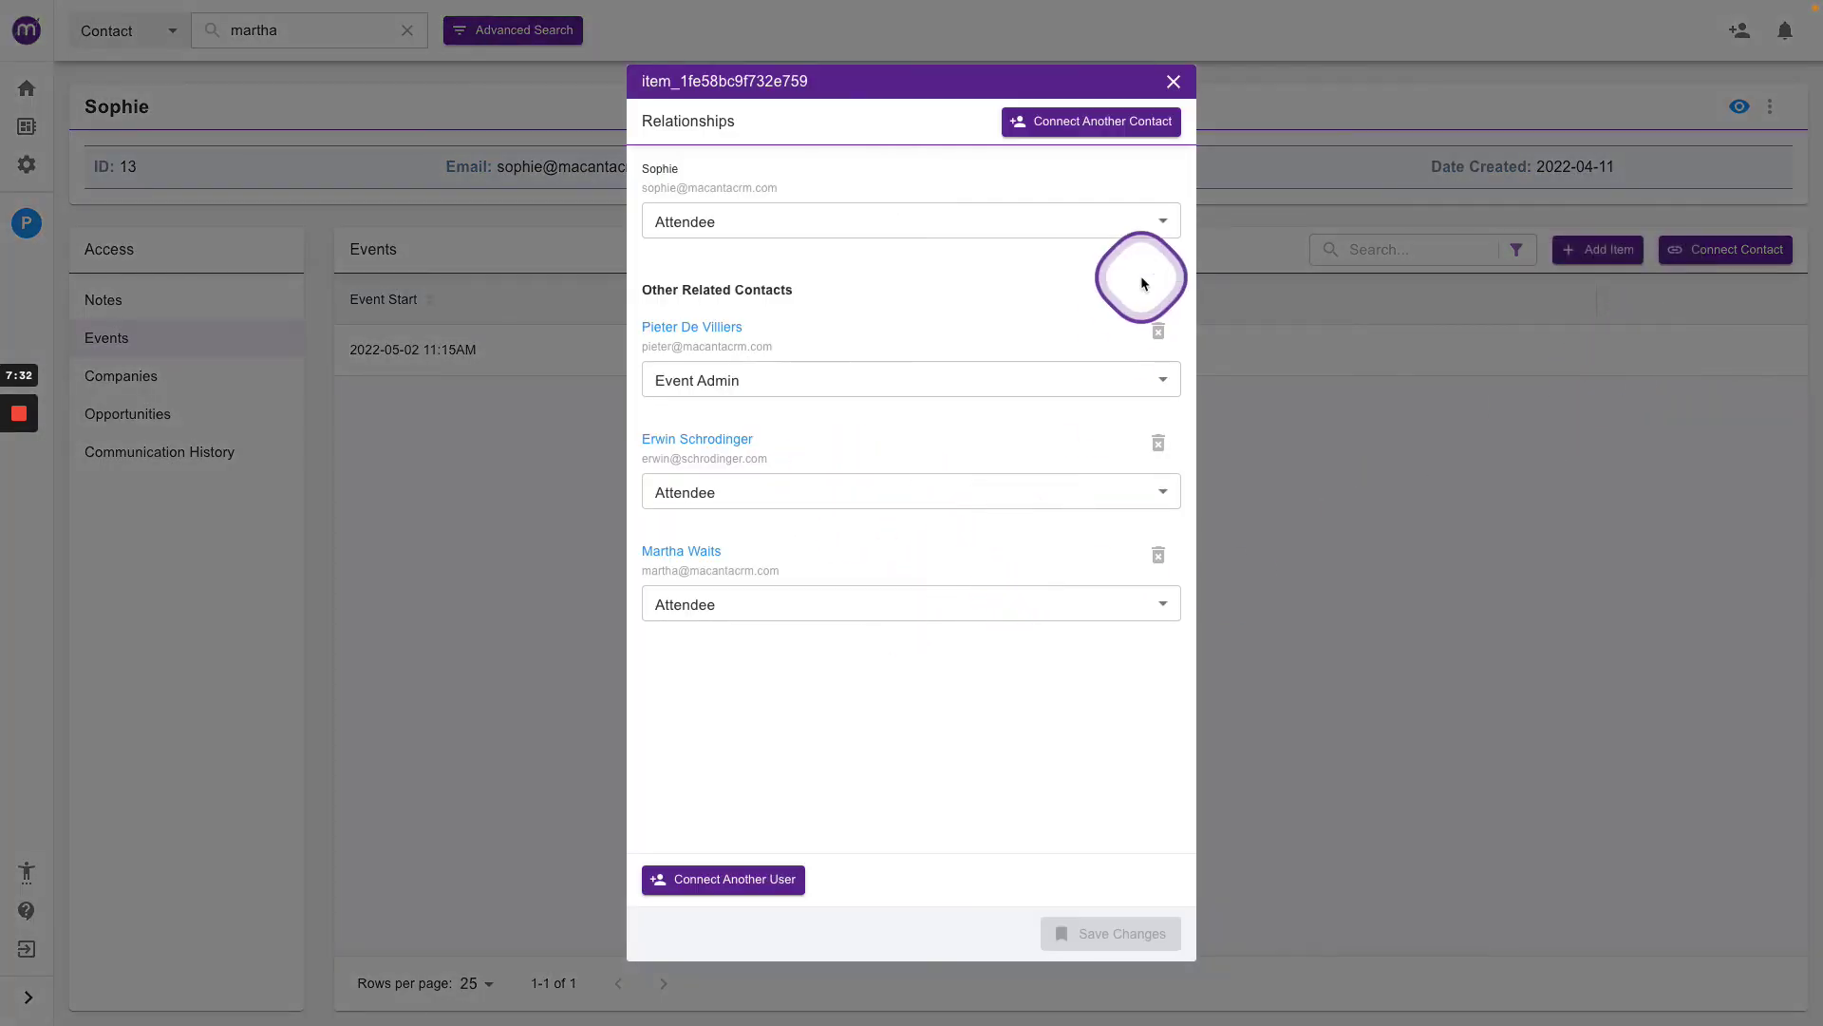
left_click(1173, 82)
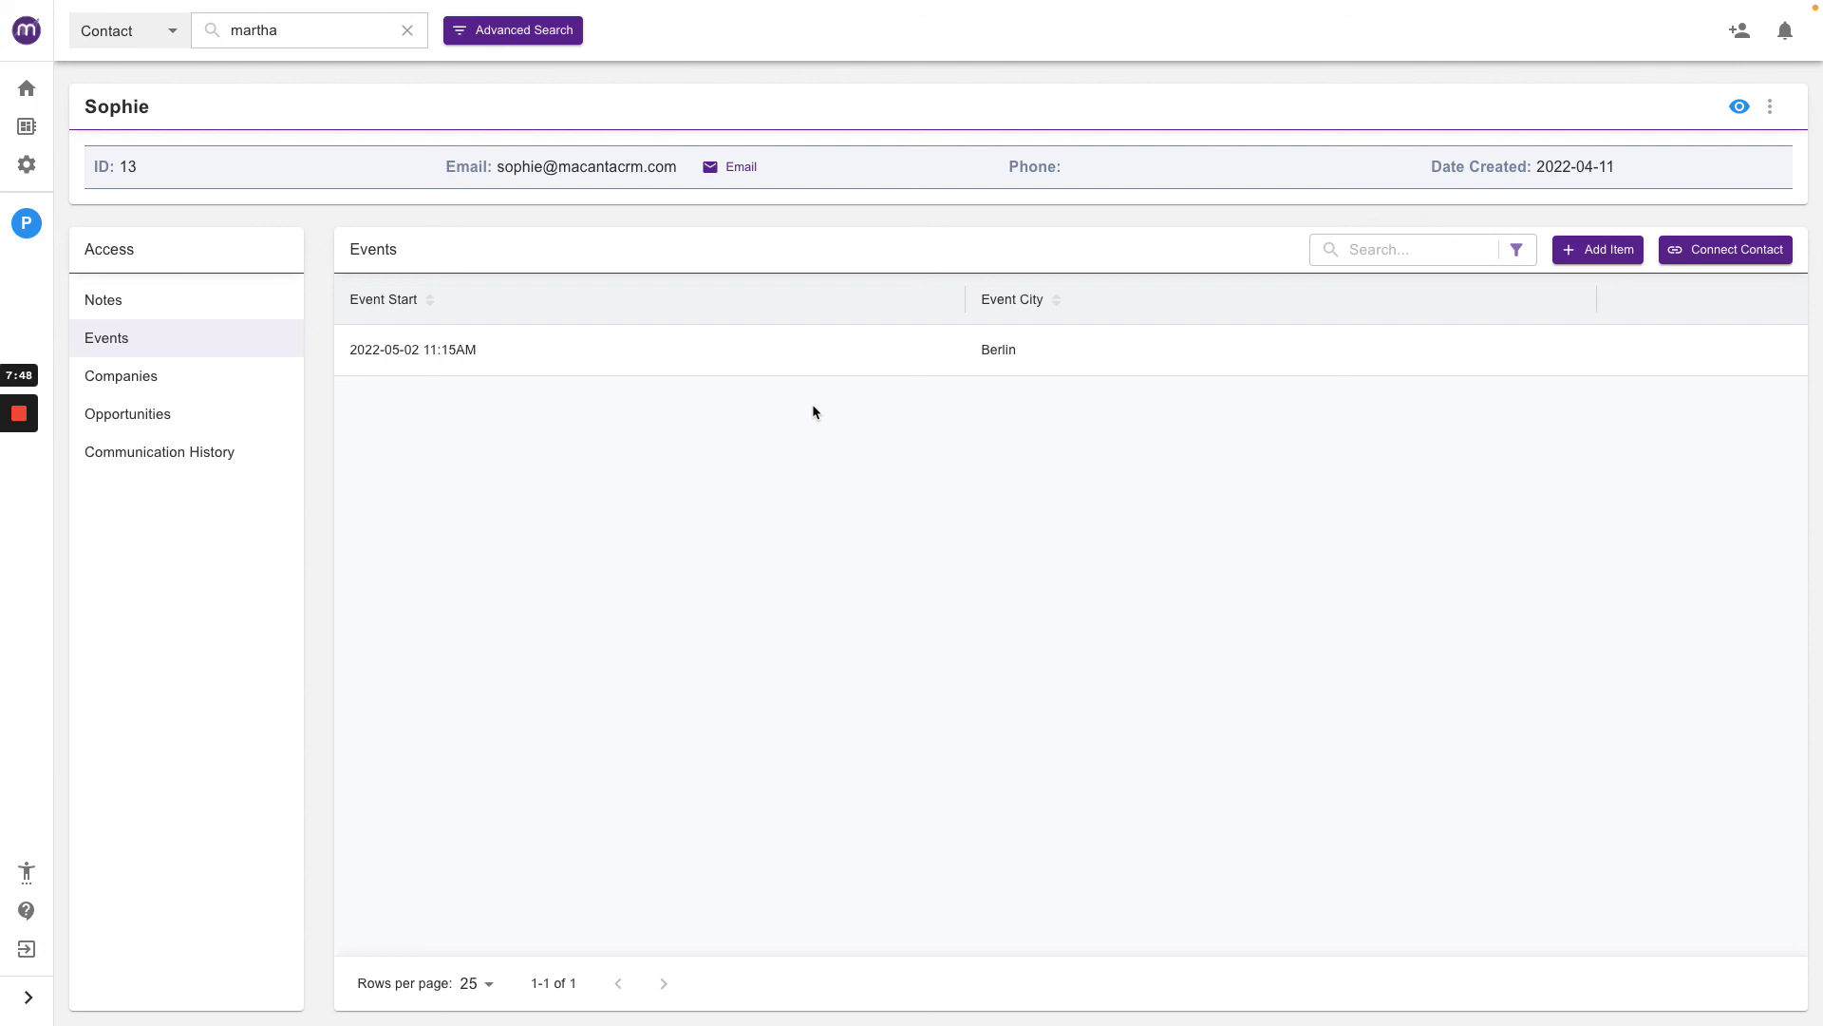
mouse_move(19, 415)
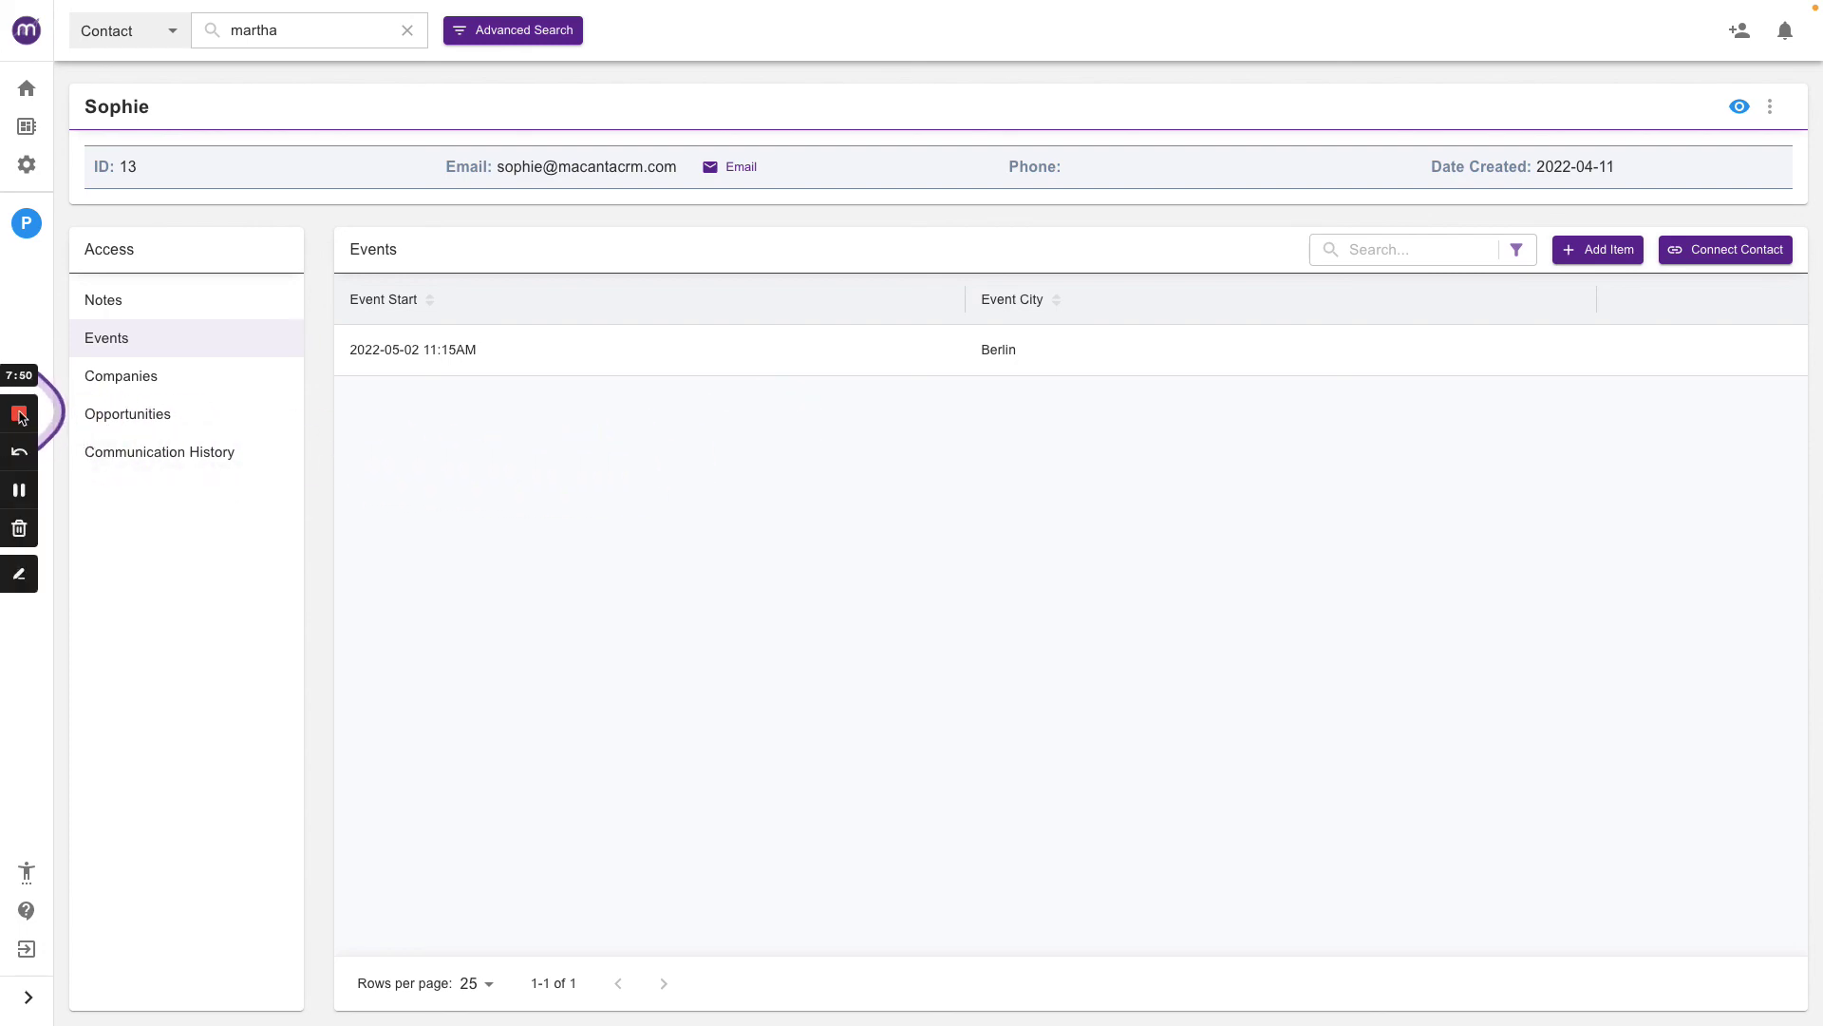